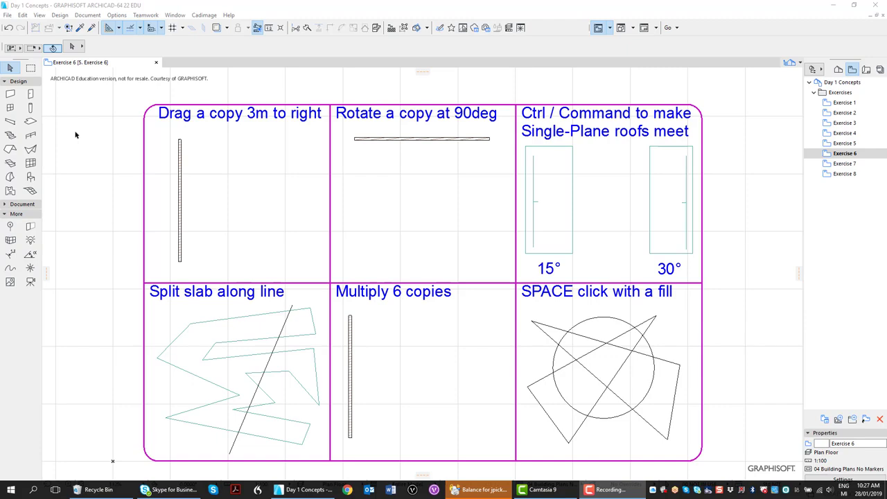
Open the project Tools and Commands in Detail.pln from the 5_04 Resources folder, discarding the changes to Day 1 Concepts.
left_click(7, 15)
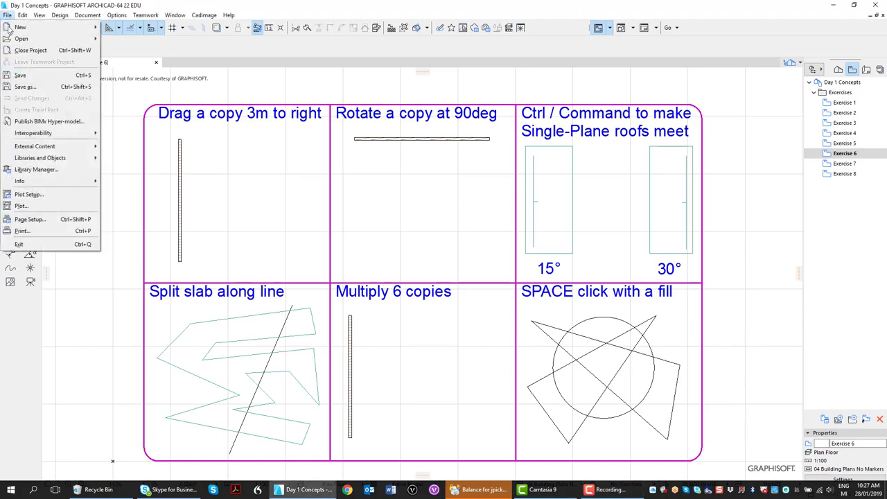
mouse_move(10, 38)
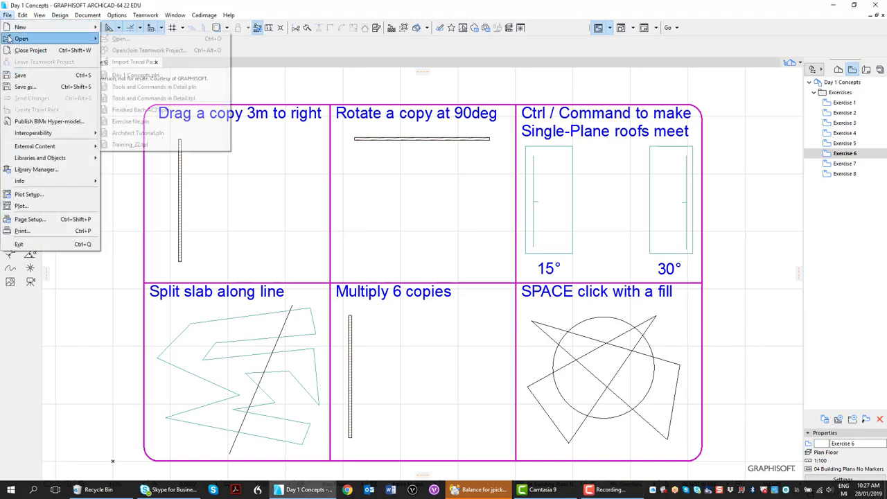
left_click(130, 40)
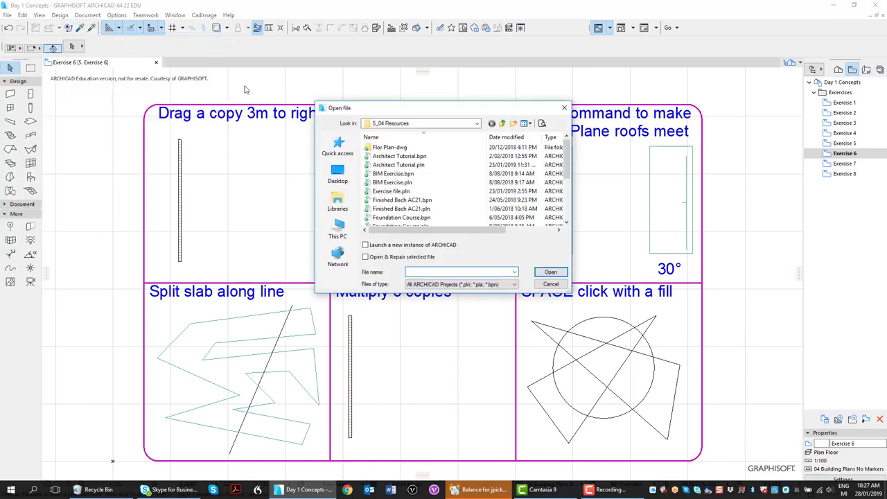
left_click_drag(567, 161, 566, 202)
left_click(461, 201)
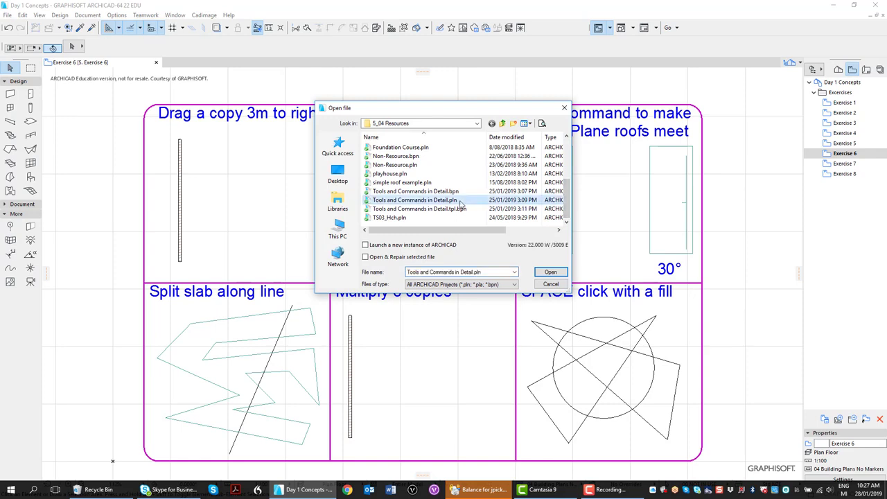
left_click(550, 273)
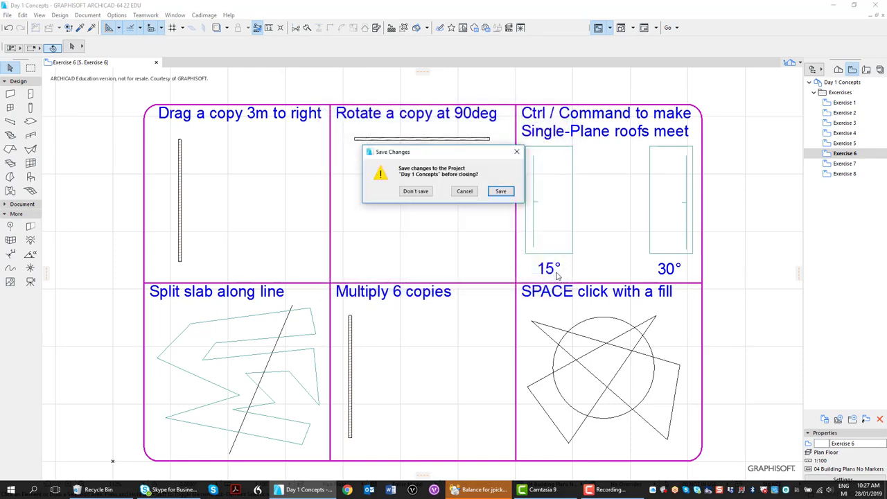
left_click(416, 192)
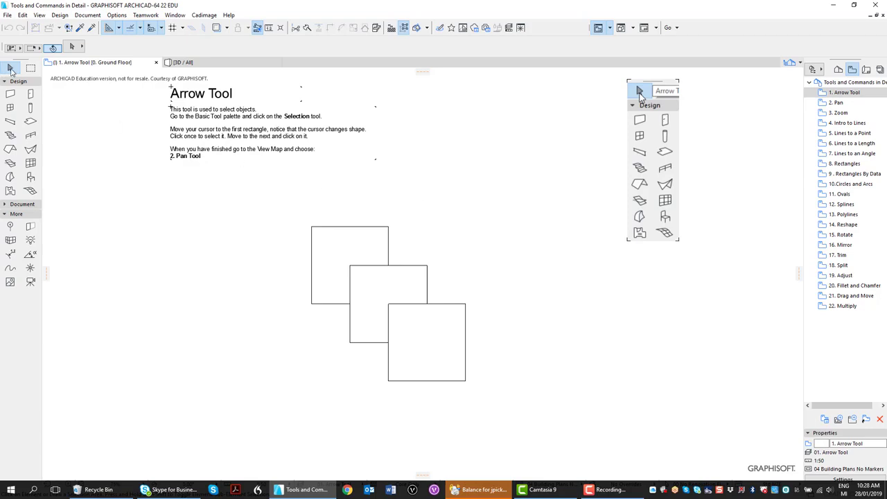
Select the first rectangle, add the middle rectangle to the selection, and deselect both.
left_click(346, 240)
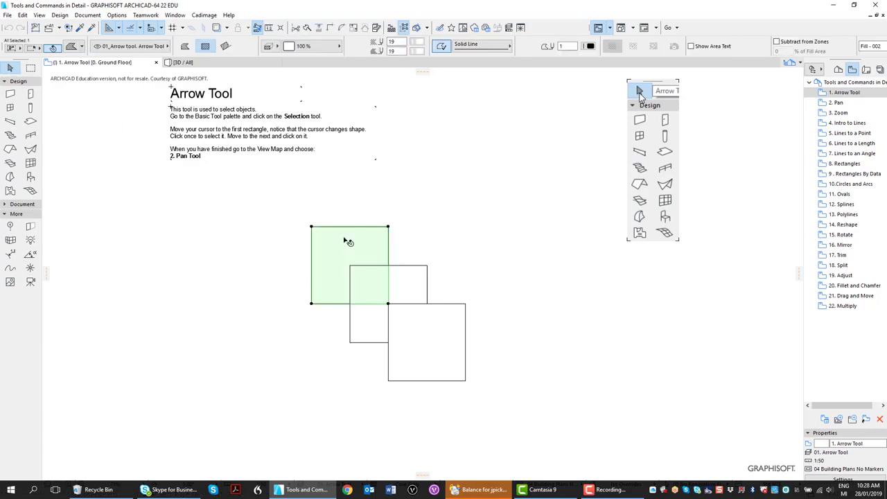
left_click(420, 282, "shift")
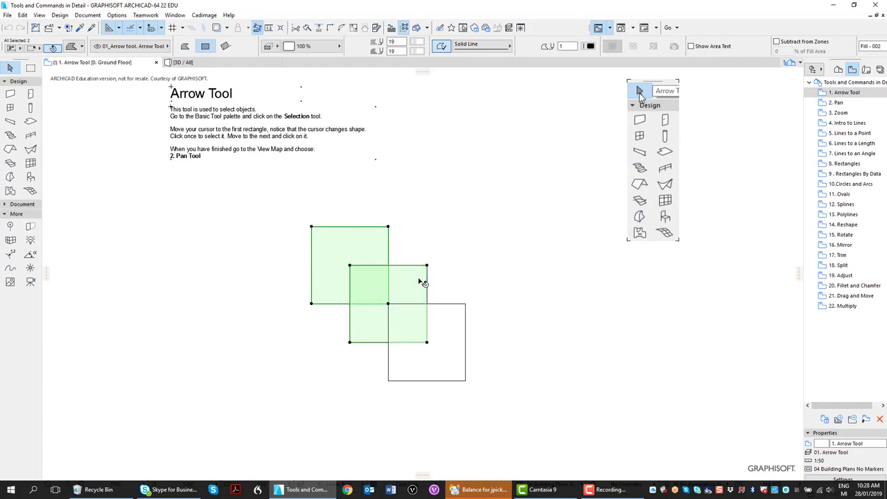
left_click(252, 225)
Area-select the first rectangle alone, repeat with an area enclosing the first and middle rectangles, and clear the selection.
left_click_drag(284, 206, 405, 317)
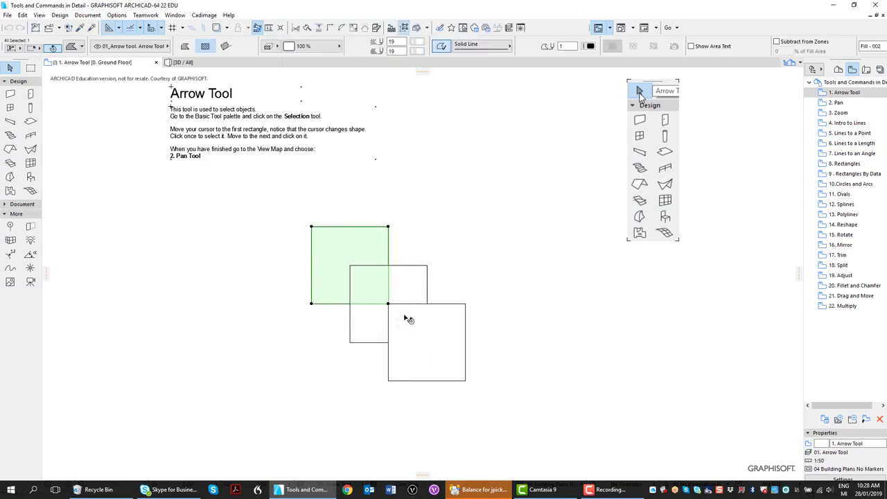
left_click(294, 213)
left_click_drag(294, 207, 441, 365)
key("Escape")
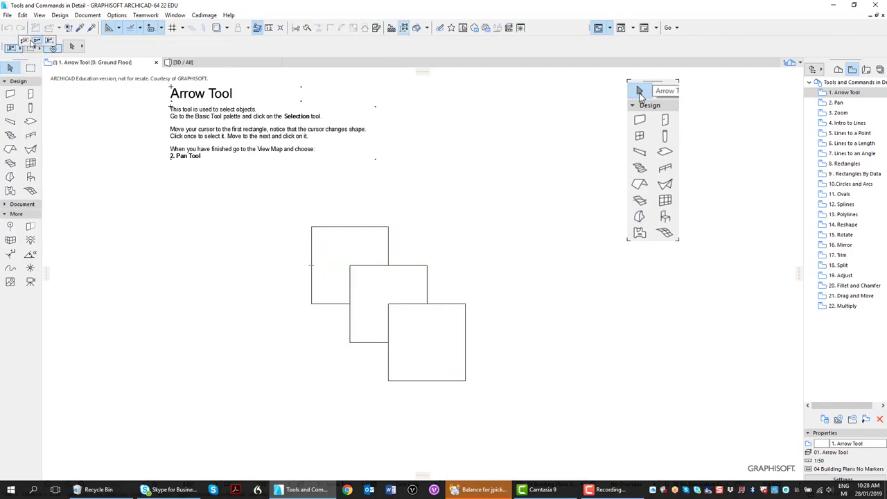
Set the selection method to include partially enclosed elements and area-select across the overlap of the first and middle rectangles.
left_click(25, 43)
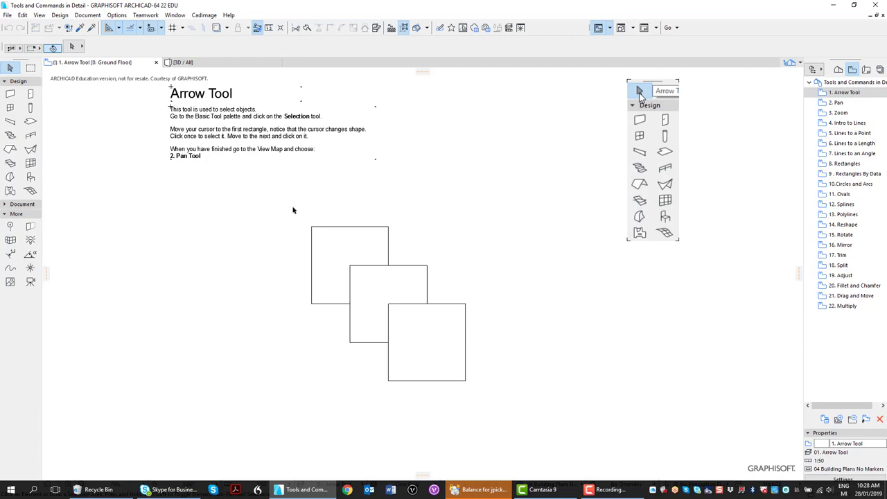
left_click(336, 250)
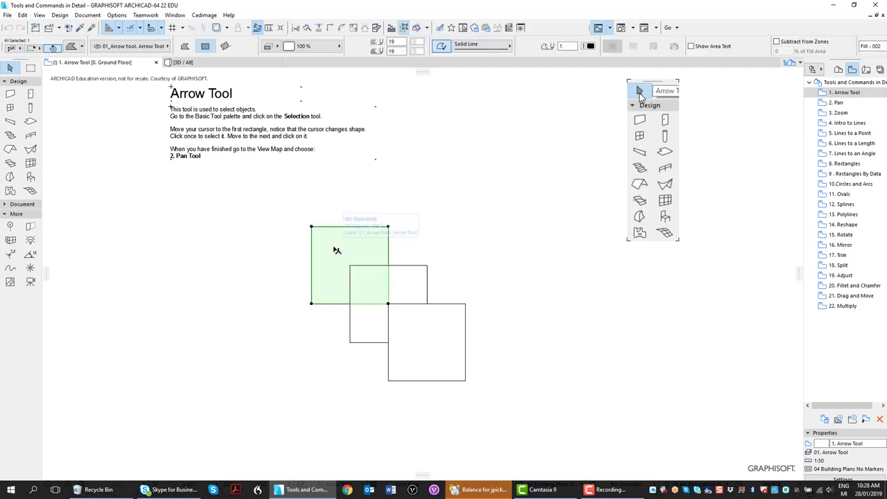
left_click(294, 217)
left_click_drag(297, 217, 365, 285)
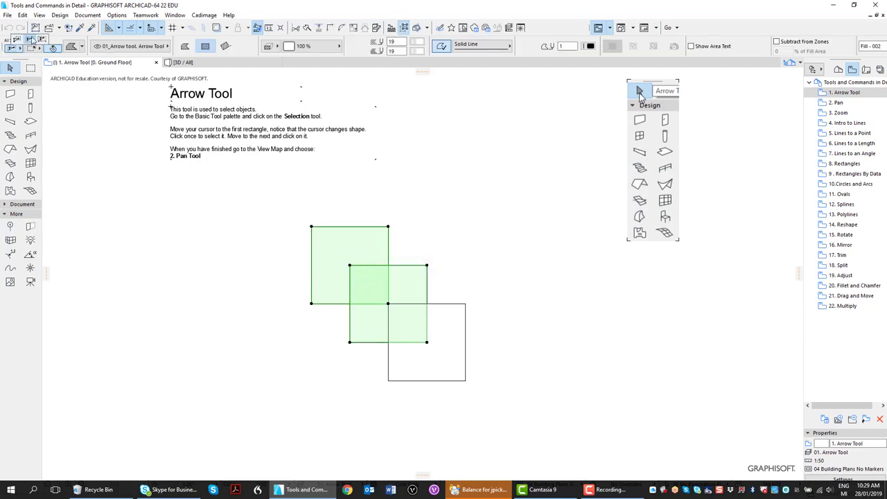
Switch the selection method back to fully enclosed elements only and area-select the first rectangle.
left_click(280, 198)
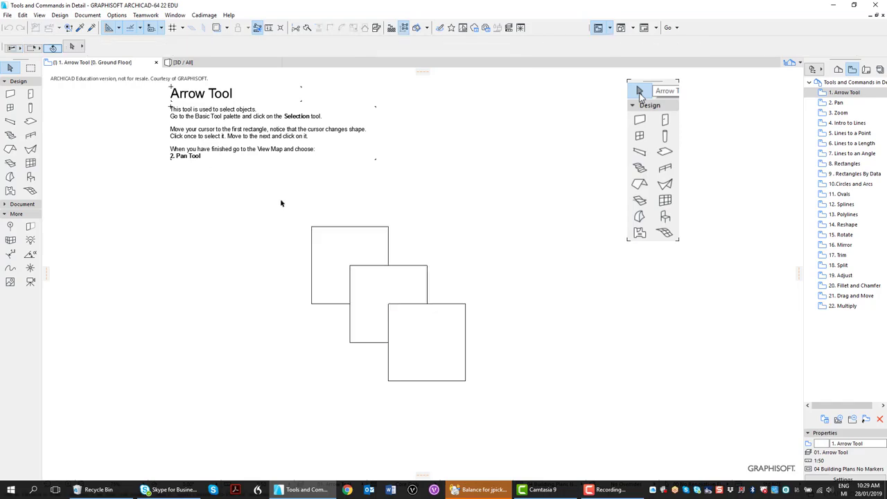
left_click_drag(288, 208, 352, 259)
left_click_drag(291, 211, 391, 305)
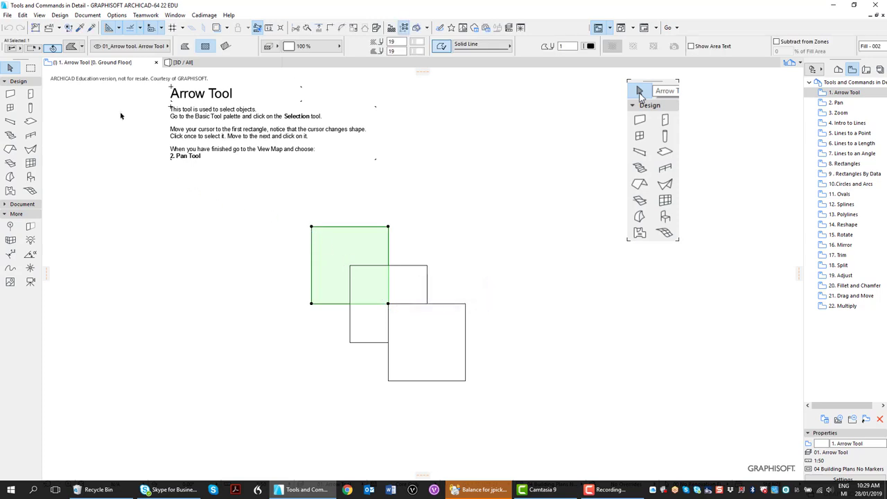
Set the selection method to direction-dependent and area-select the rectangles first from left to right, and again from right to left.
left_click(32, 47)
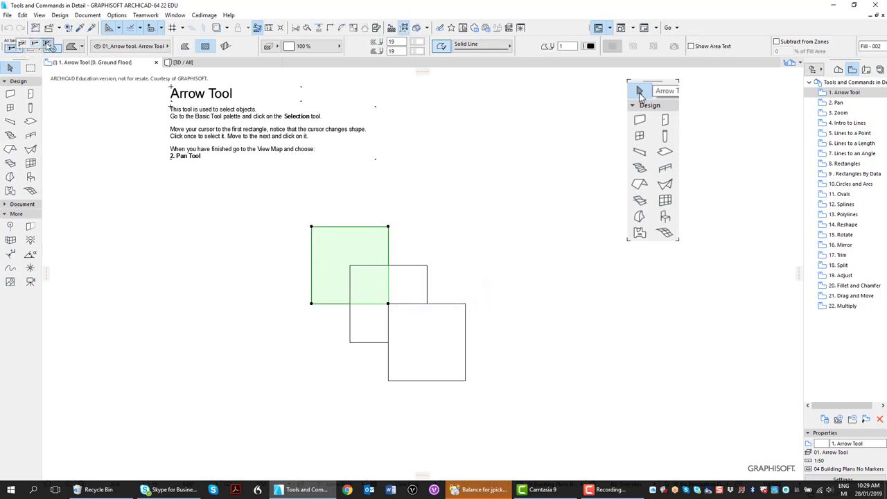
left_click(47, 44)
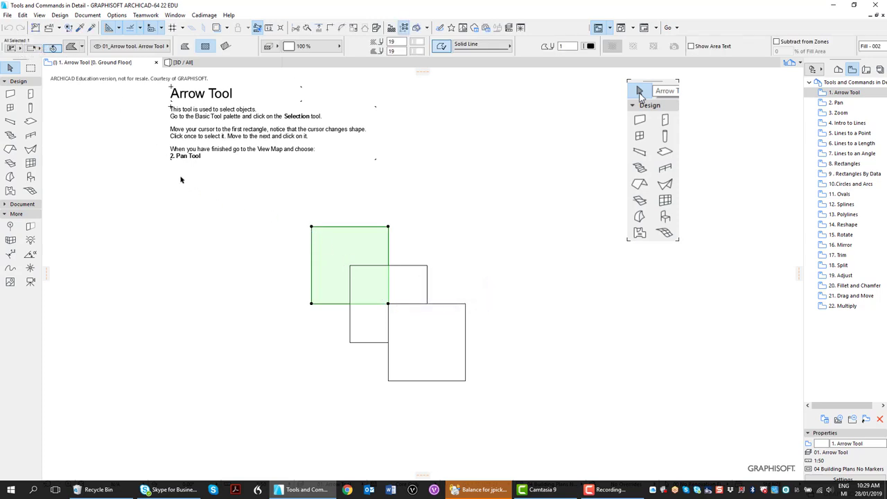
left_click(286, 198)
left_click_drag(281, 198, 400, 316)
left_click(489, 193)
left_click_drag(470, 202, 287, 335)
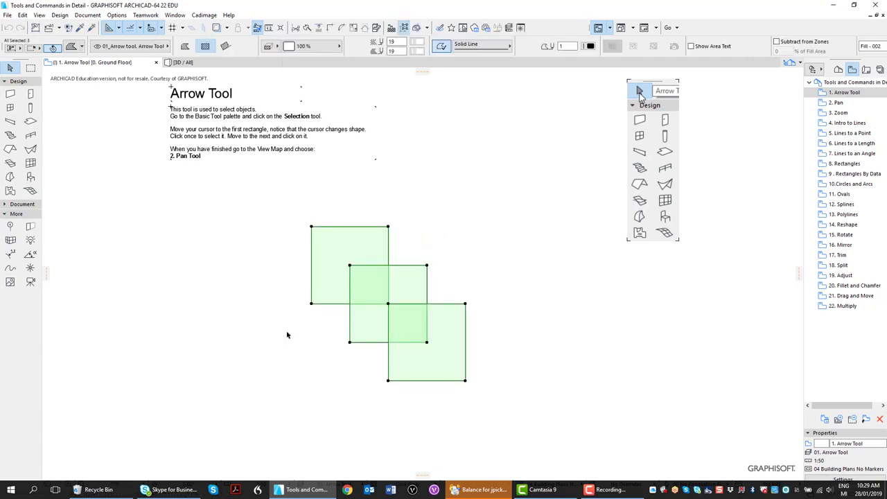
Repeat the direction-dependent area selection of the rectangles in both directions and clear the selection.
left_click(286, 208)
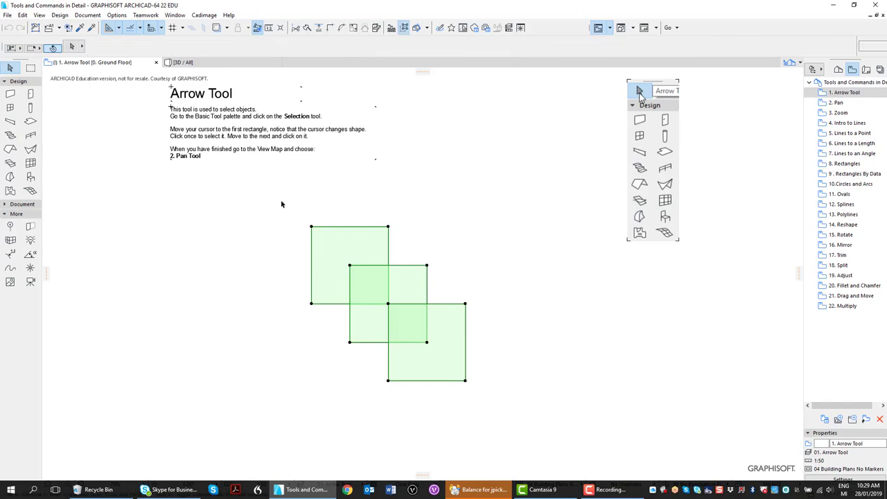
left_click_drag(284, 208, 420, 319)
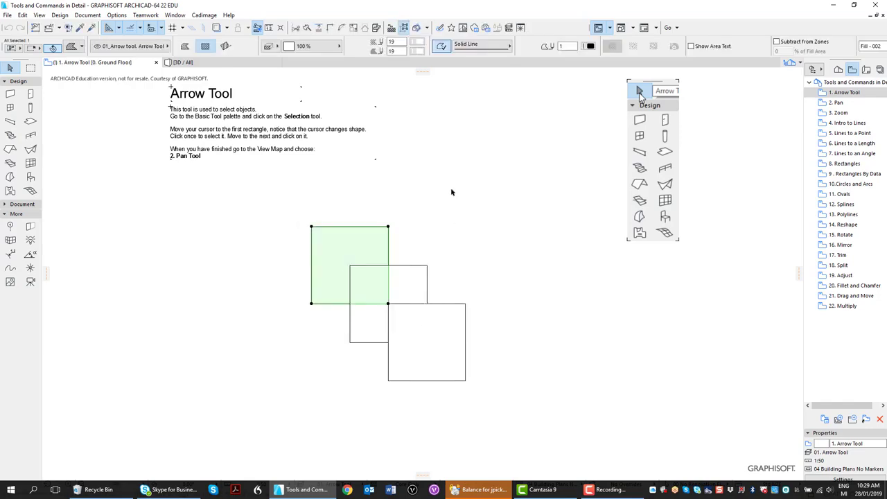
left_click(423, 239)
left_click_drag(429, 201, 253, 317)
left_click(271, 254)
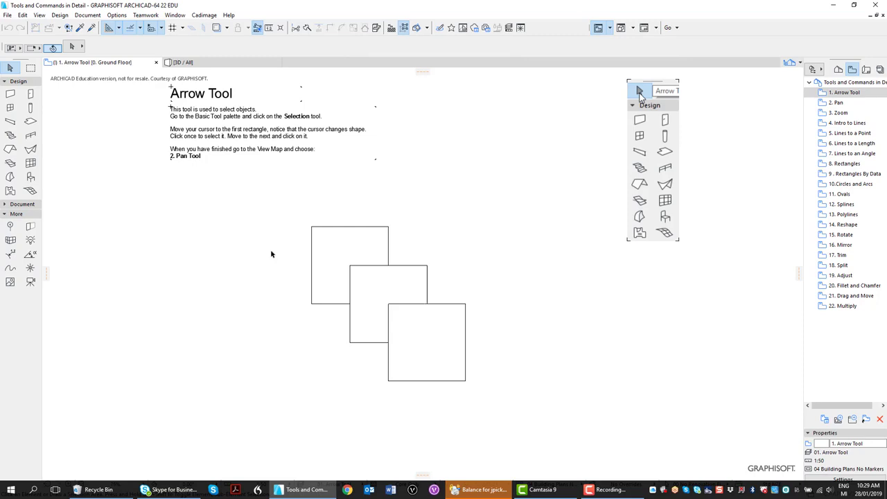
Open the 2. Pan view, pan across to the square outside the visible area, and restore the saved view.
left_click(852, 70)
double_click(836, 102)
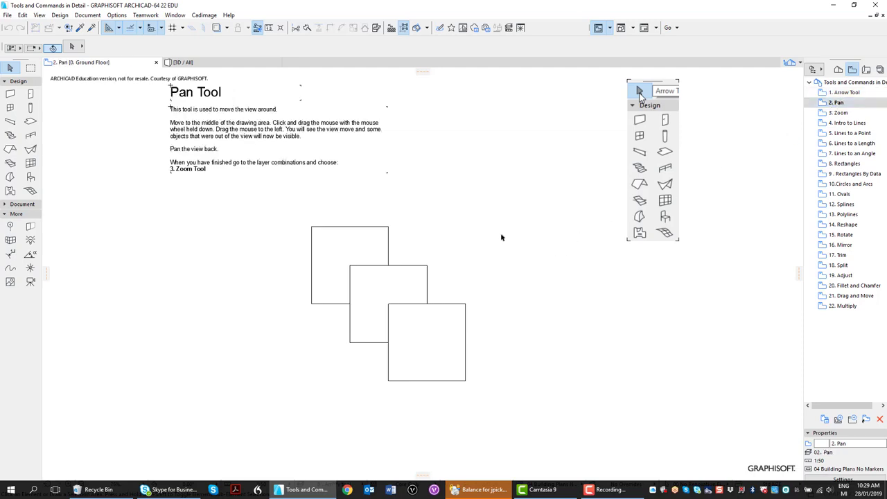
middle_click_drag(501, 238, 73, 227)
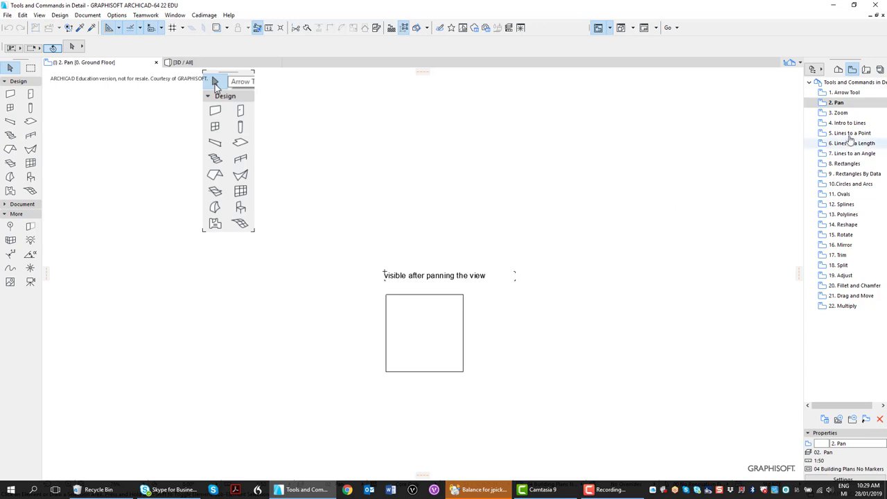
double_click(839, 103)
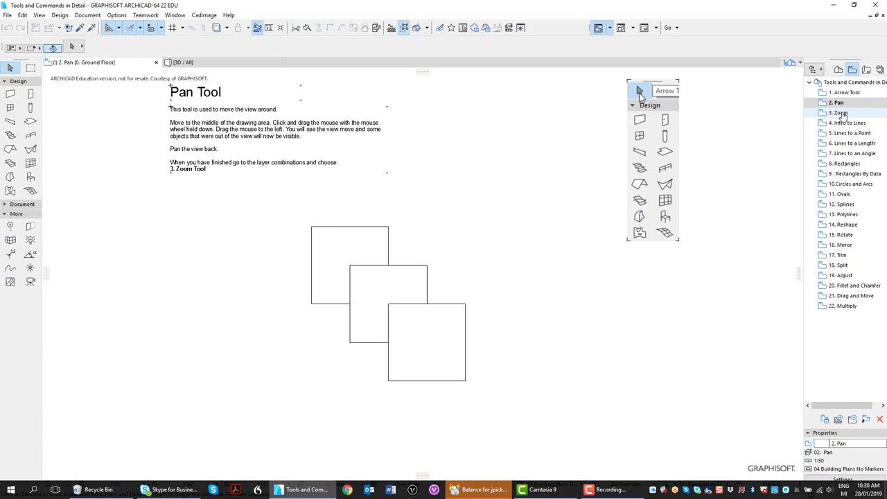
Open the 3. Zoom view, zoom in on the small text inside the square, and restore the saved view.
double_click(839, 113)
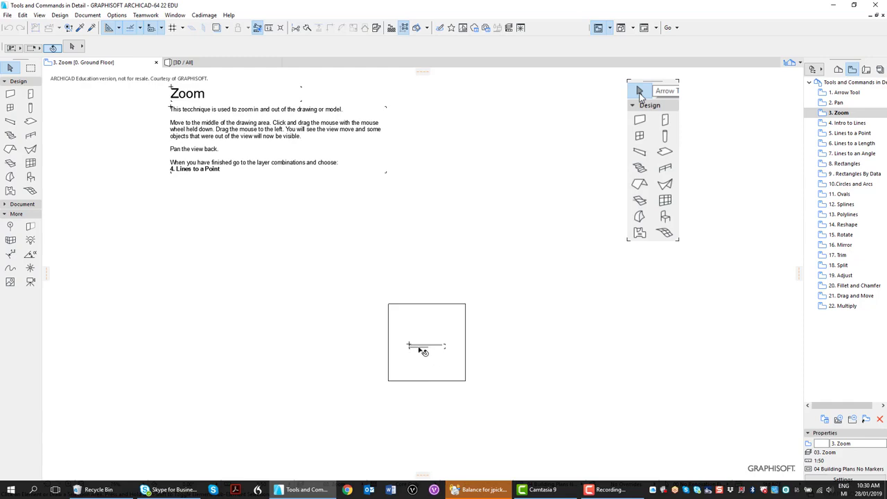
scroll(427, 351, "up", 8)
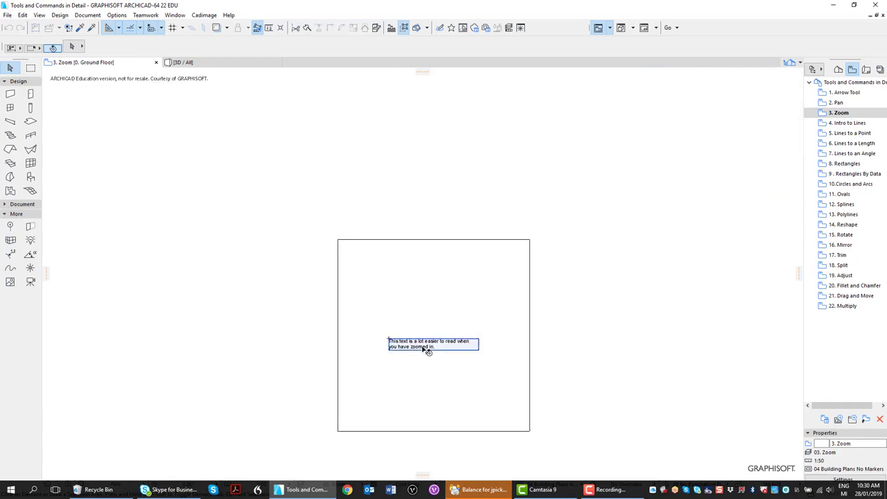
scroll(427, 351, "up", 2)
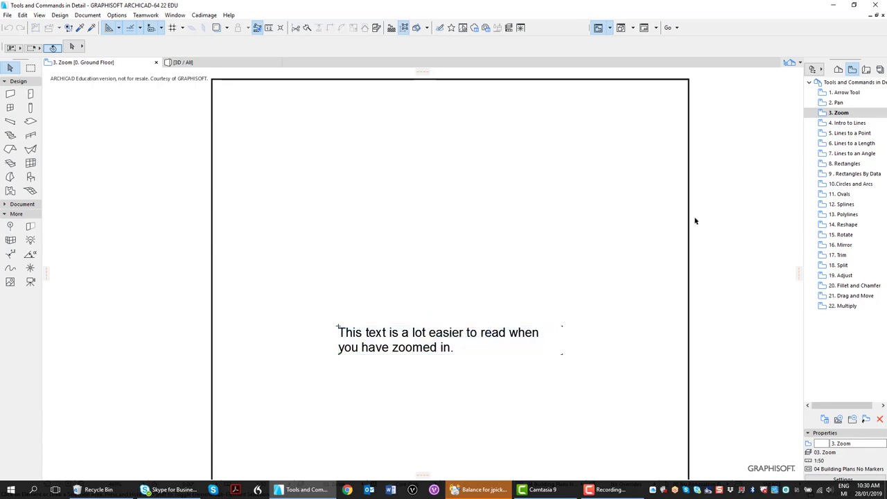
double_click(847, 115)
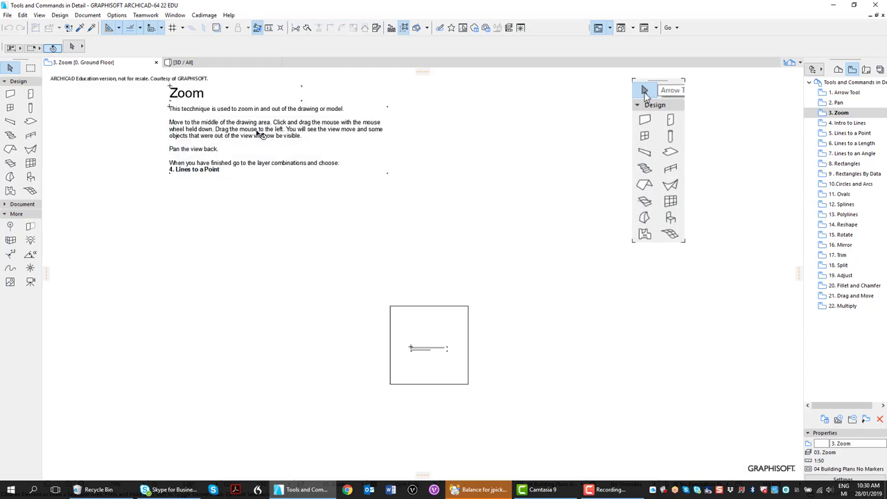
Examine the Zoom instructions and the small text in the square by zooming in and out around each.
scroll(259, 134, "up", 2)
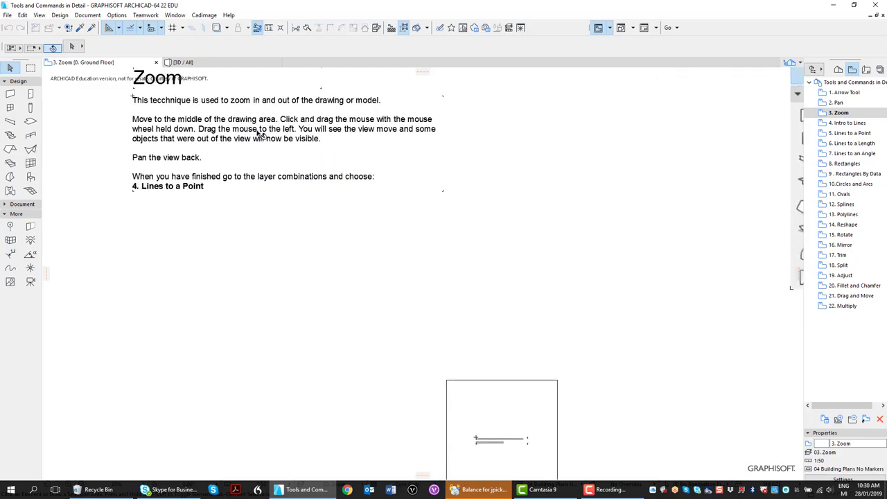
scroll(259, 134, "up", 5)
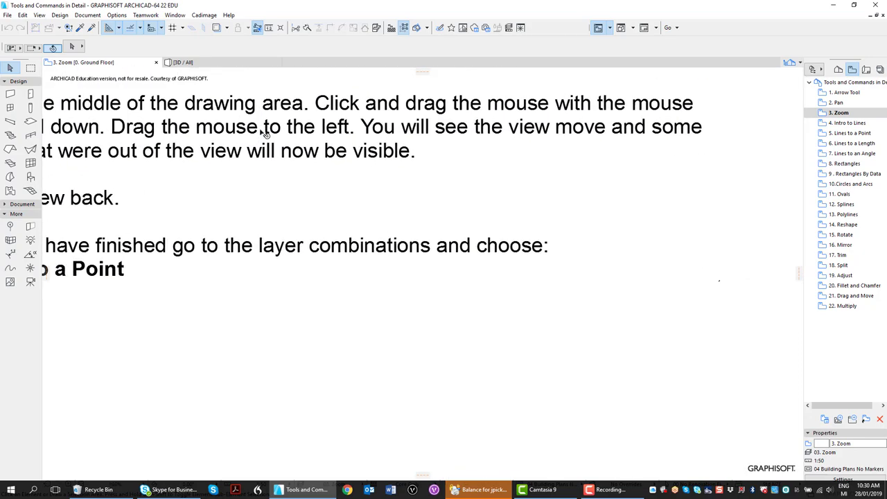
scroll(265, 134, "down", 4)
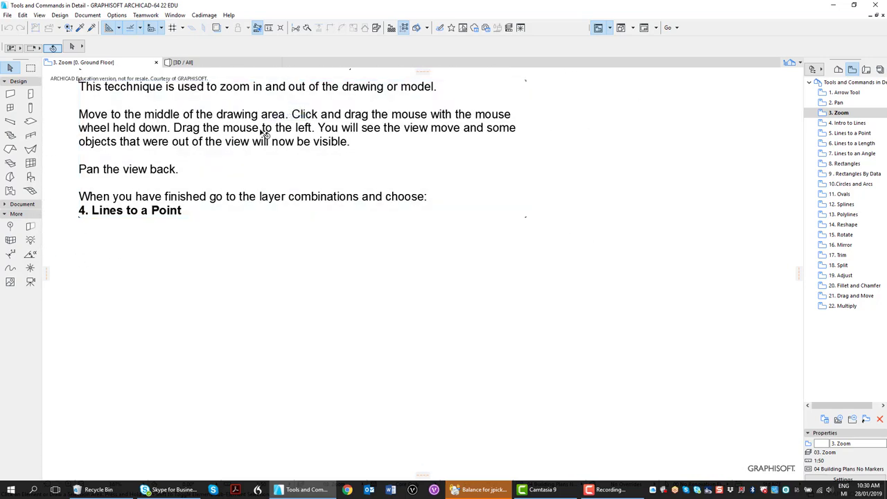
scroll(265, 134, "down", 2)
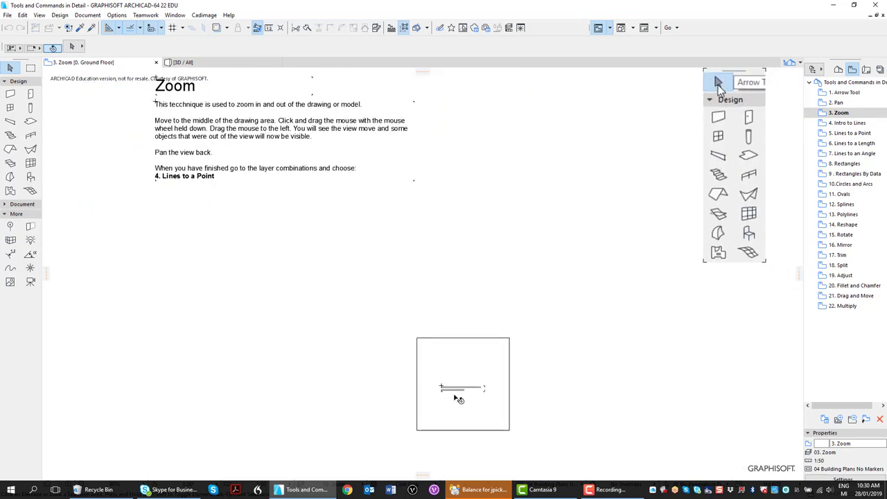
scroll(458, 398, "up", 3)
scroll(456, 397, "down", 3)
scroll(748, 169, "up", 3)
scroll(748, 169, "down", 4)
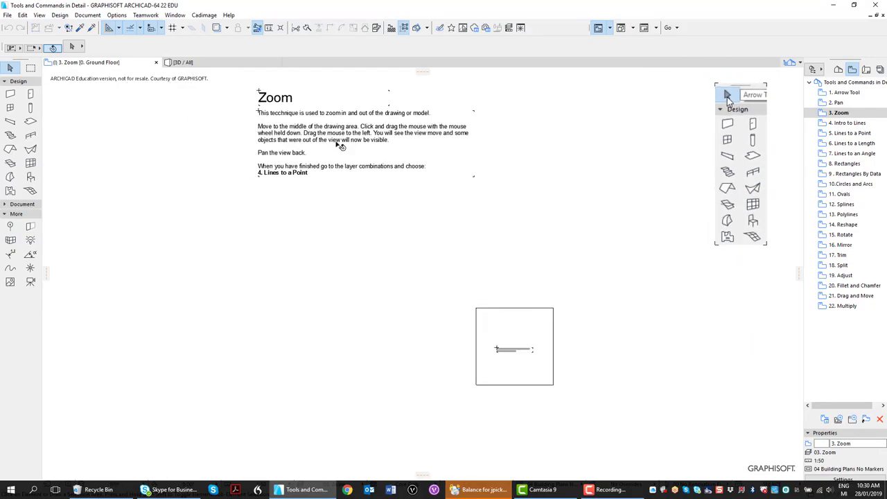
scroll(340, 146, "up", 4)
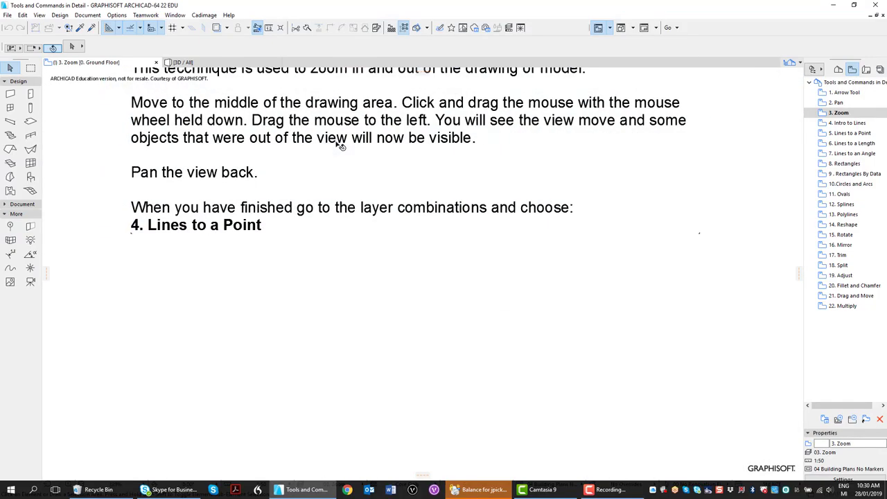
scroll(340, 146, "down", 4)
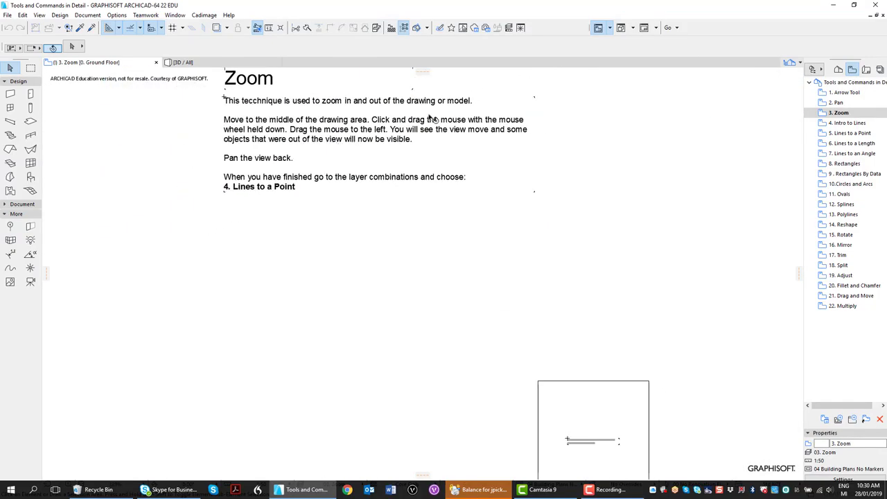
Open the 4. Intro to Lines view and expand the Document group of drawing tools.
double_click(848, 124)
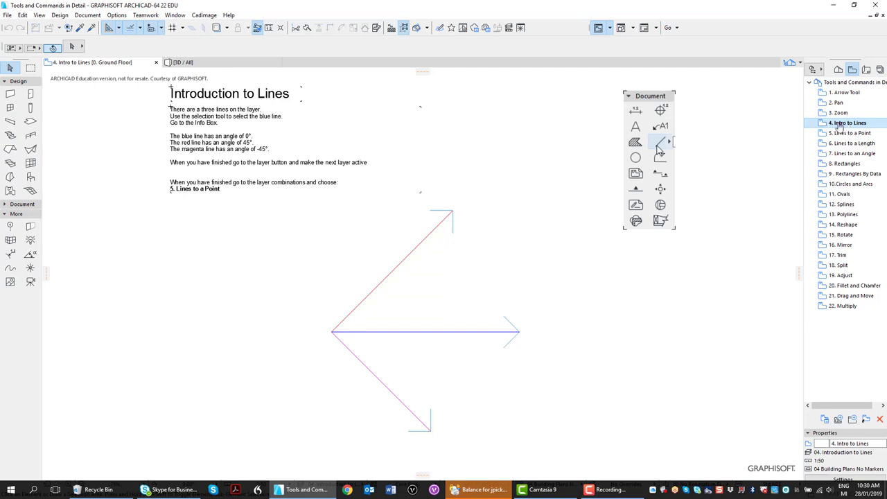
left_click(31, 205)
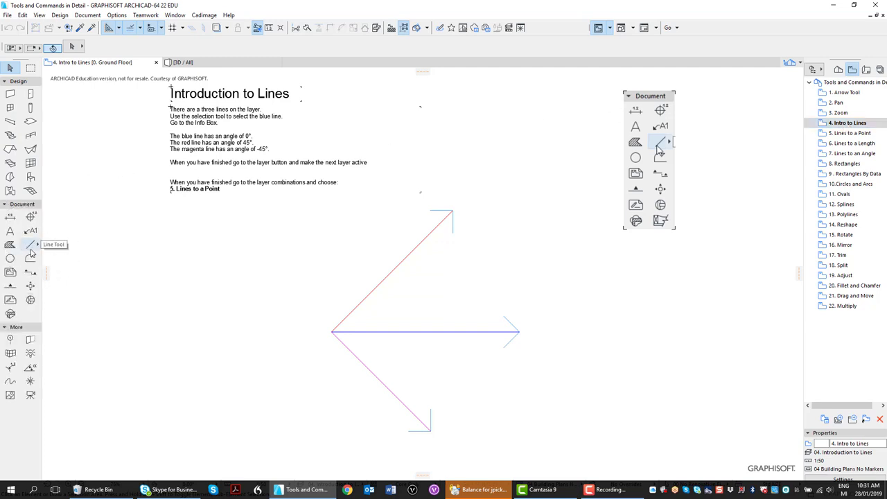
Select the blue, red and magenta lines one after another to inspect their settings, and clear the selection.
left_click(380, 332)
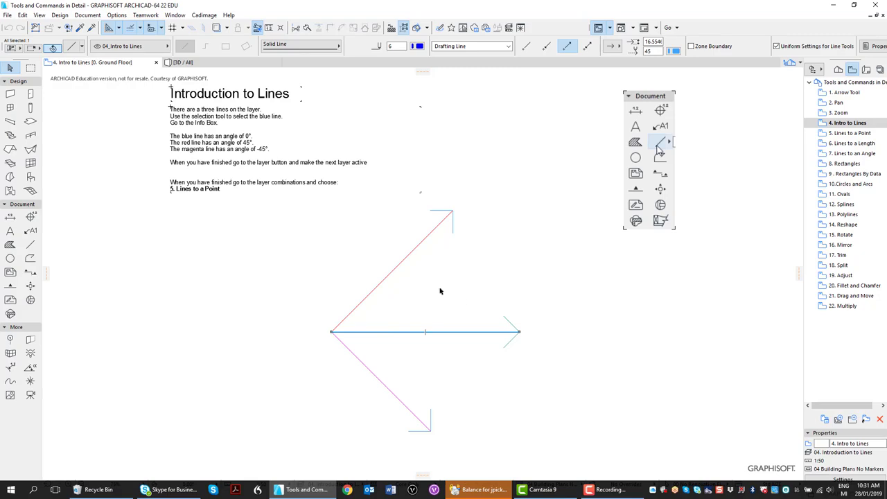
left_click(77, 196)
left_click(386, 332)
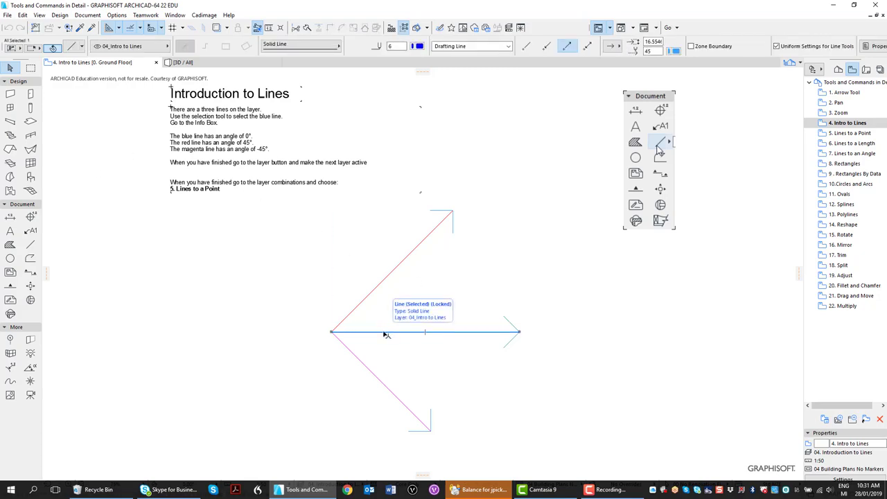
left_click(370, 296)
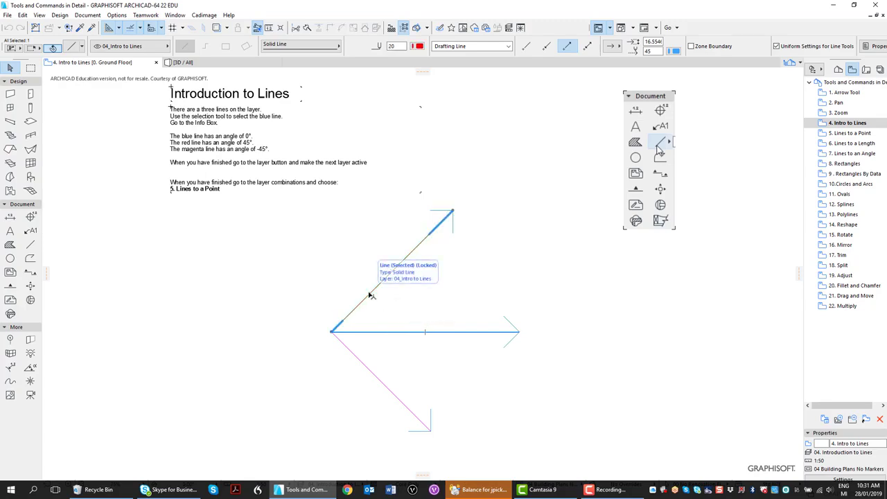
left_click(356, 358)
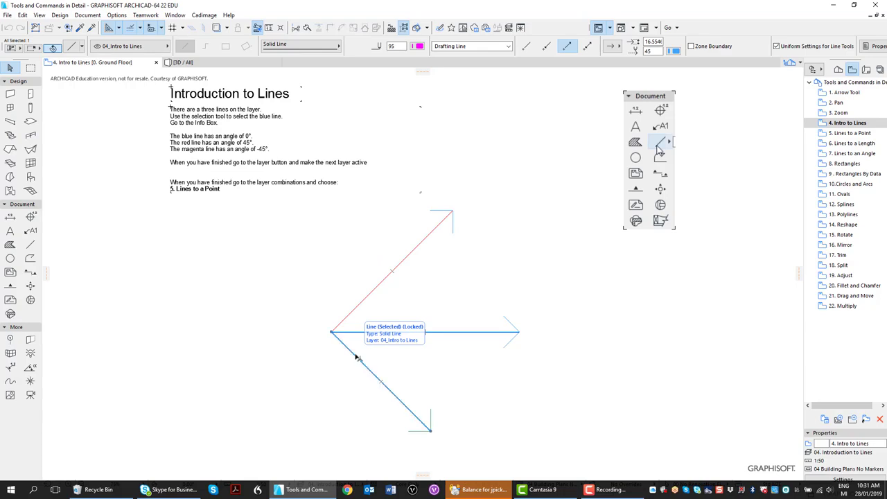
left_click(572, 405)
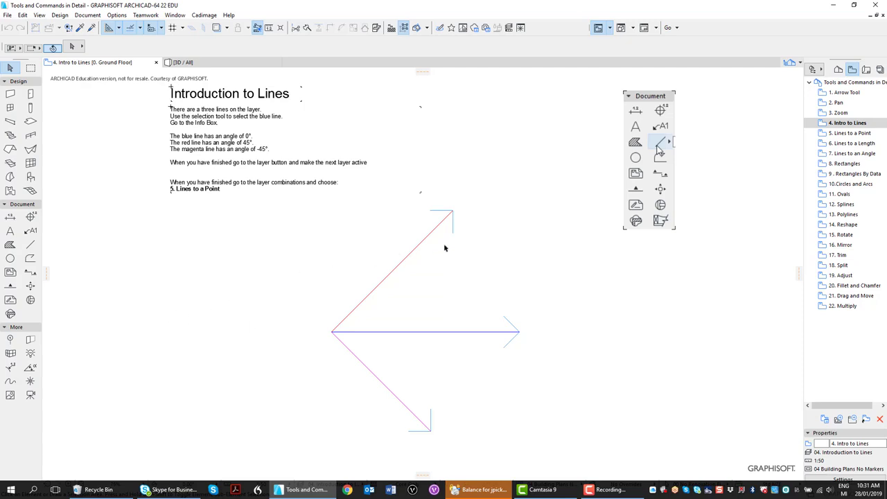
Open the 5. Lines to a Point view and set the Line tool's layer to 05_Lines to a Point.
double_click(850, 133)
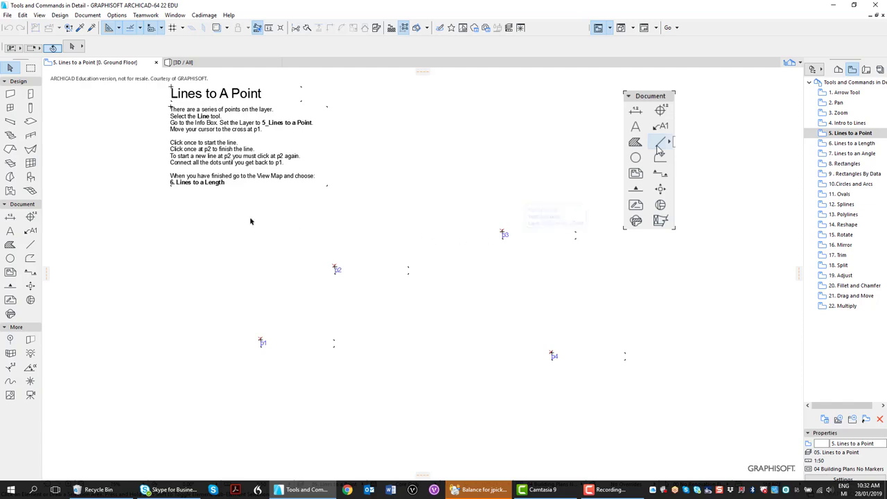
left_click(31, 244)
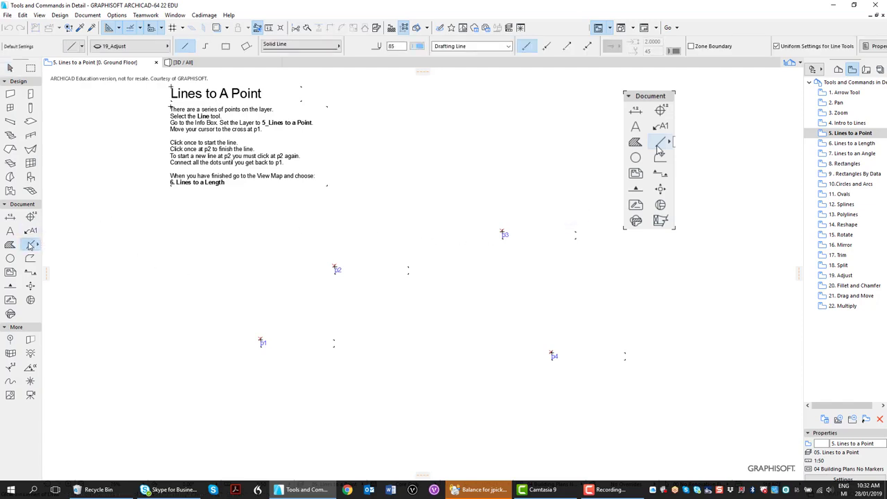
left_click(167, 47)
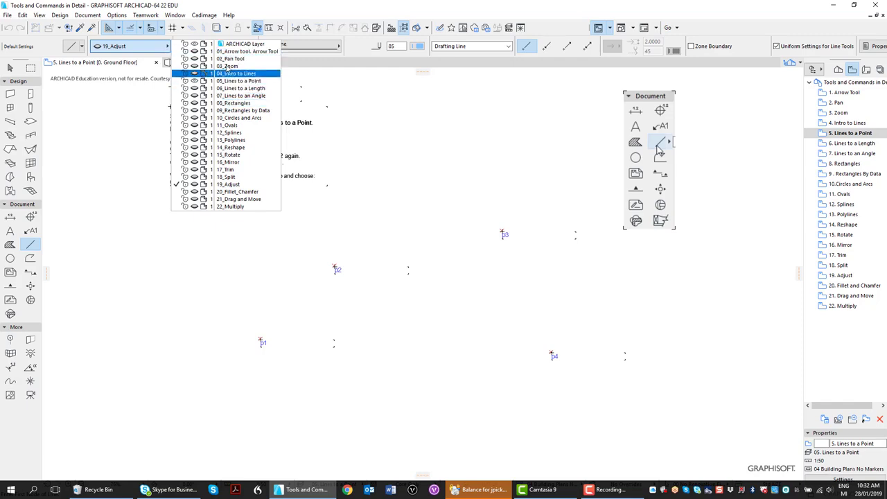
left_click(268, 82)
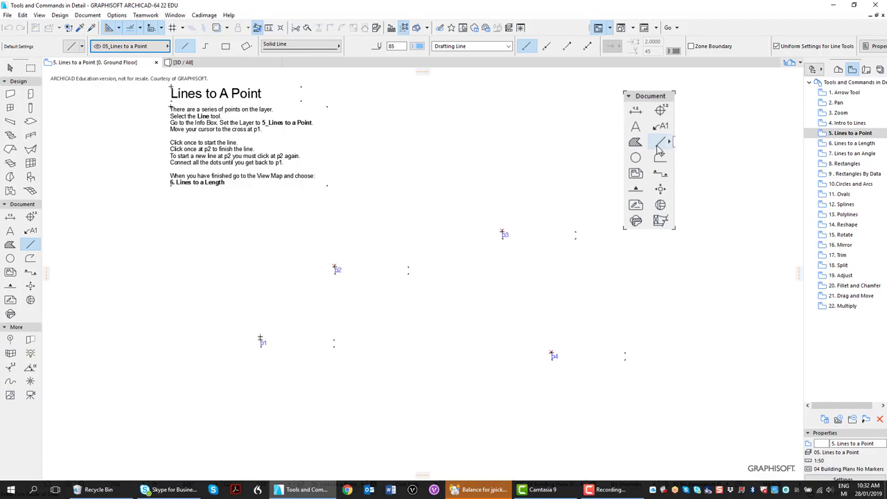
Draw separate lines connecting p1 to p2, p2 to p3, and p3 to p4.
left_click(261, 340)
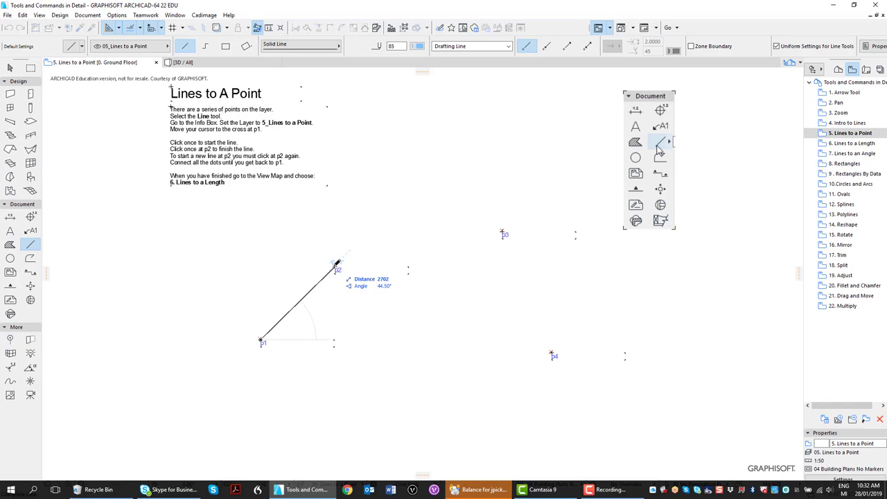
left_click(335, 267)
left_click(335, 266)
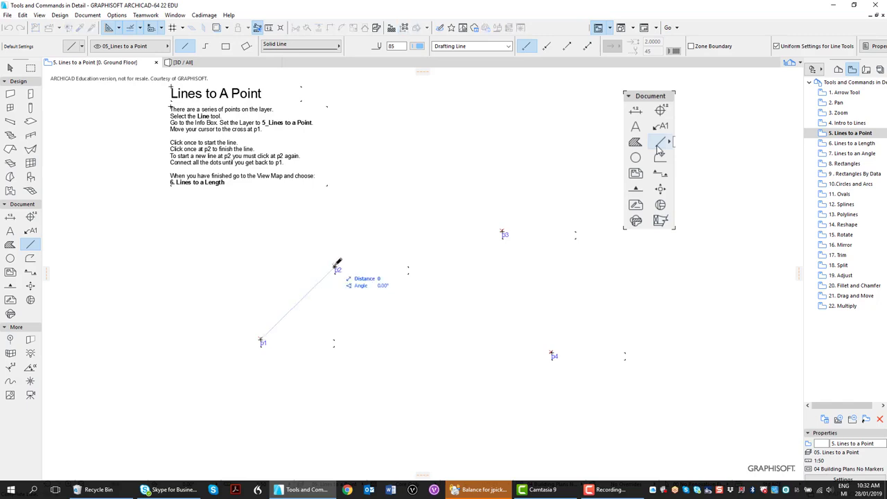
left_click(502, 233)
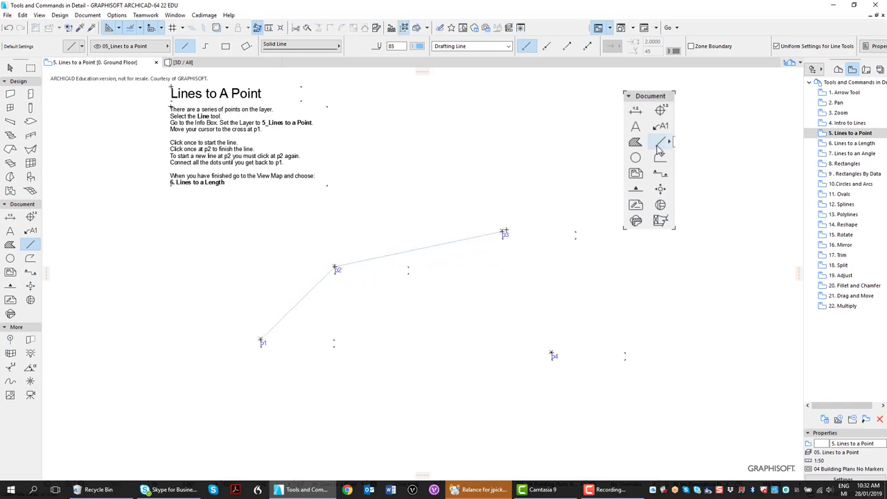
left_click(503, 233)
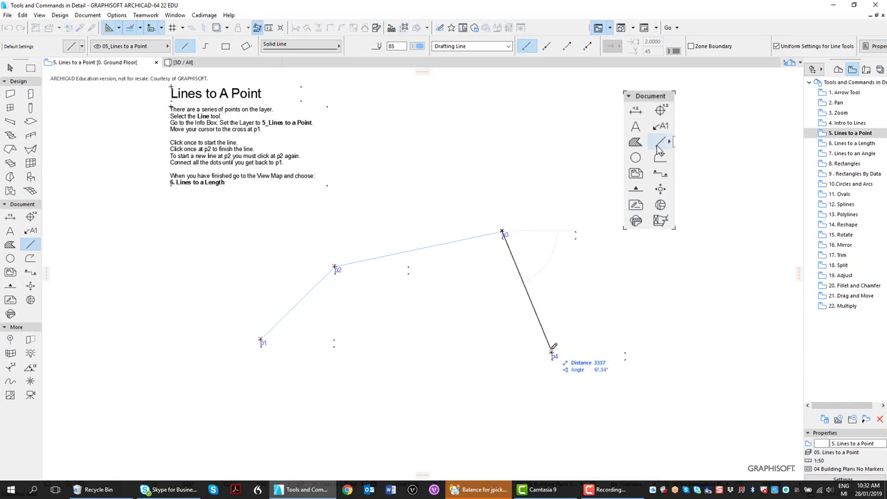
left_click(552, 354)
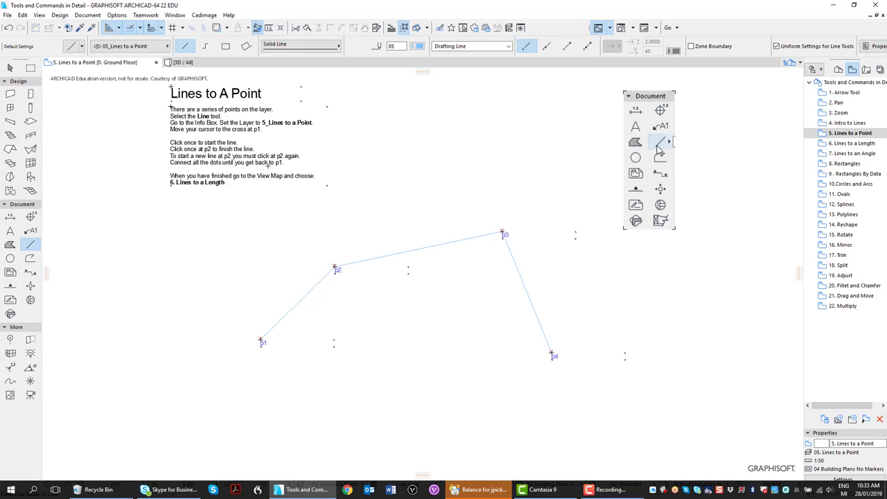
Open the 6. Lines to a Length view and set the Line tool's layer to 06_Lines to a Length.
double_click(851, 145)
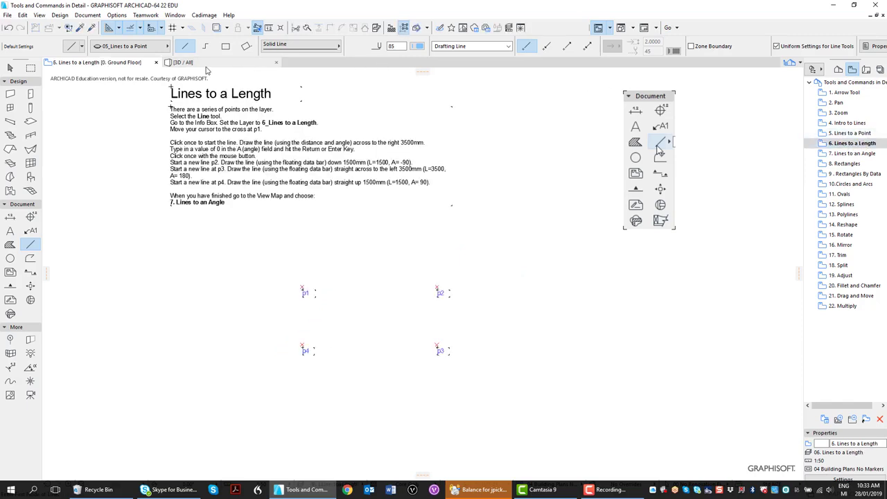
left_click(161, 47)
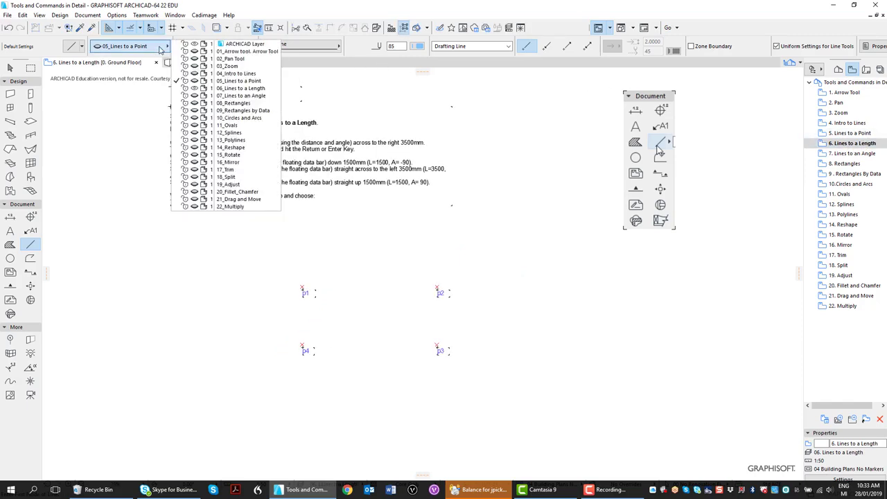
left_click(236, 88)
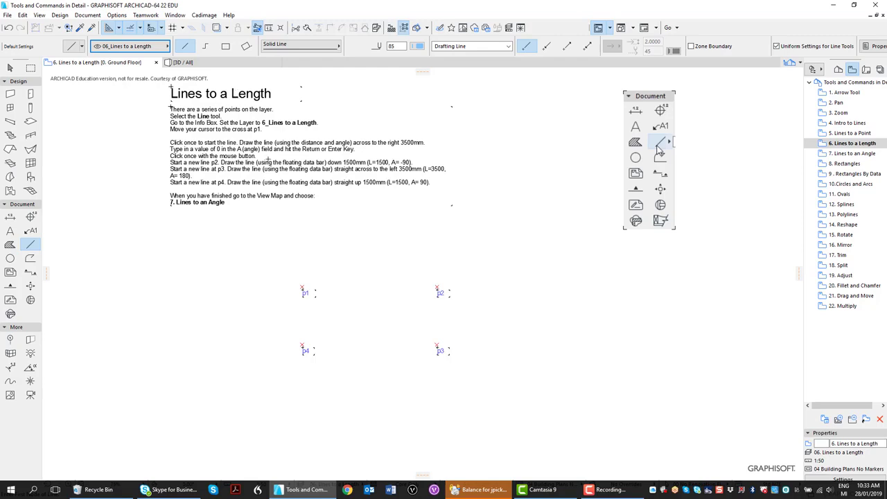
Draw a 3500 mm line at 0° from p1 to p2 and a 1500 mm line straight down from p2 to p3.
left_click(302, 287)
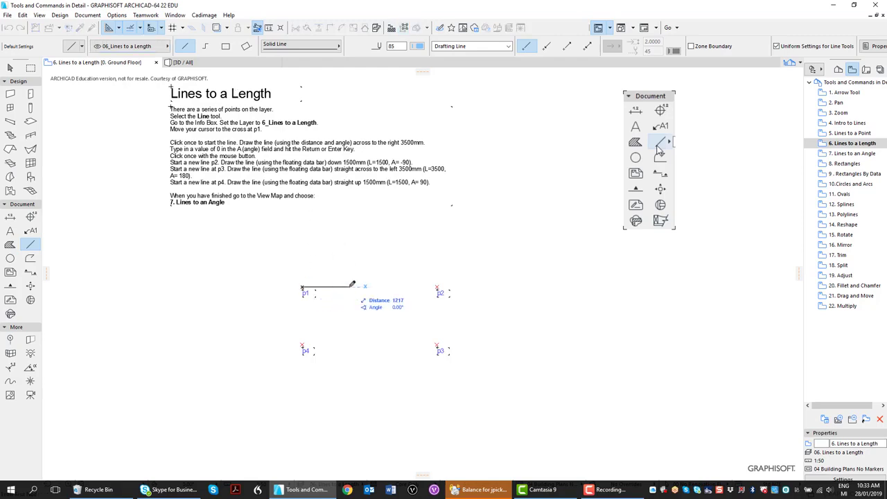
type("3500")
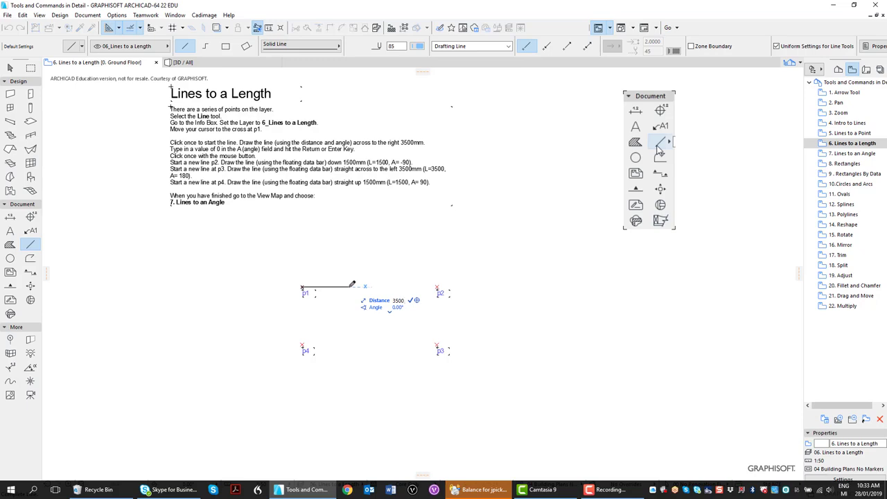
key("Tab")
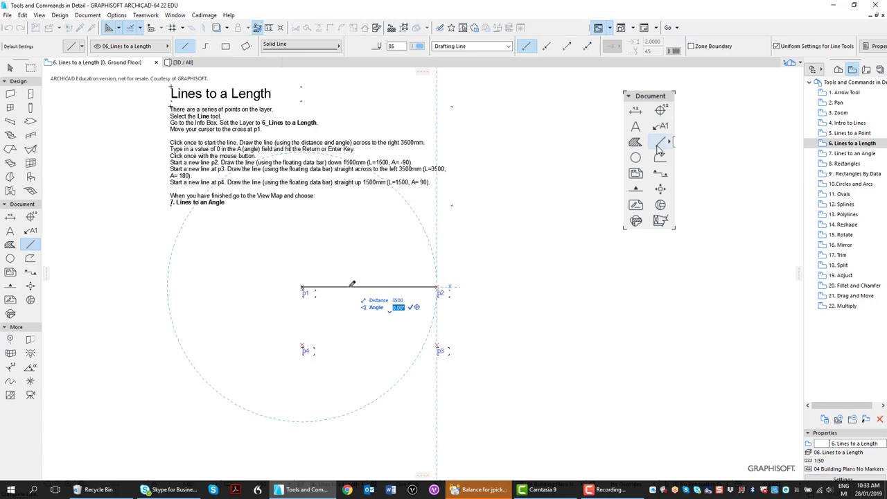
key("Return")
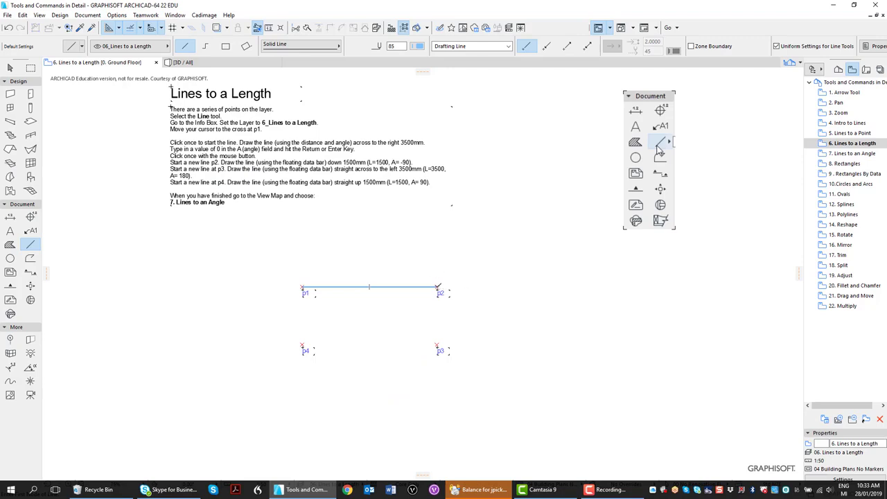
left_click(436, 286)
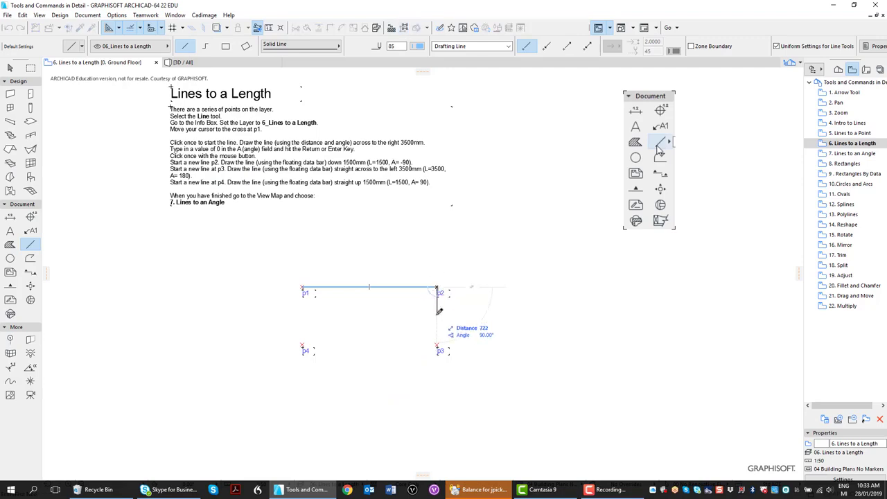
type("1500")
key("Tab")
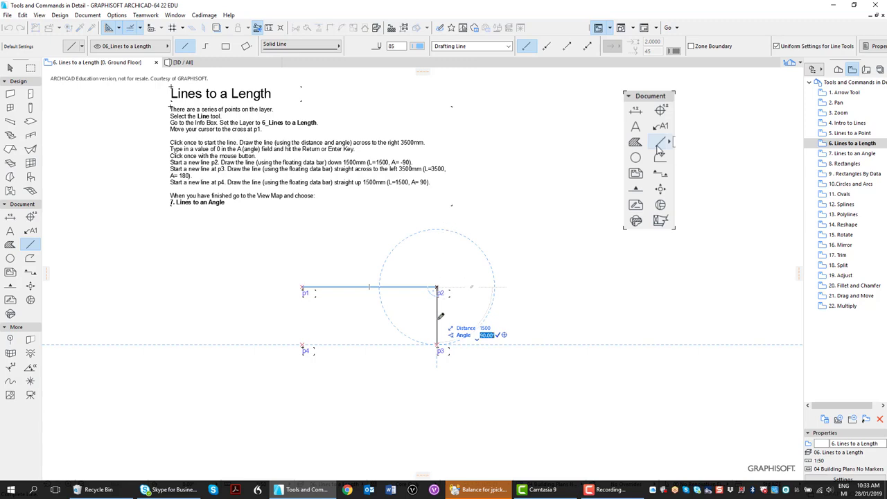
key("Return")
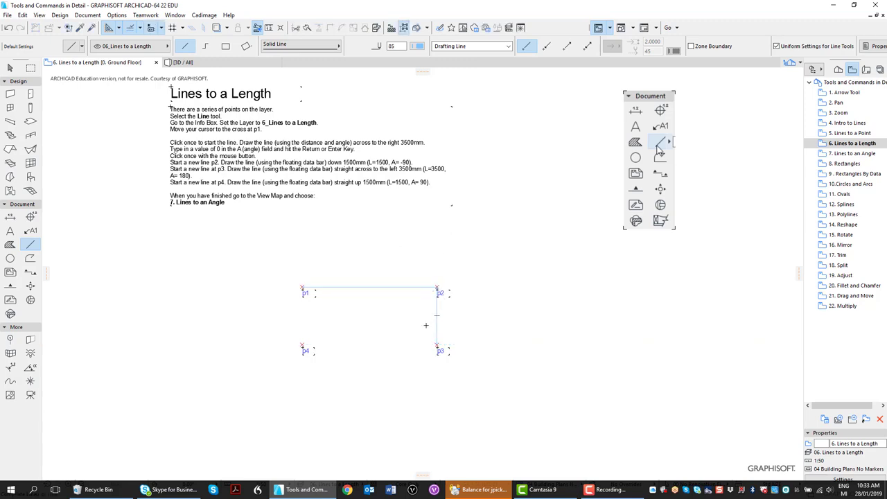
Draw a 3500 mm line at 180° from p3 to p4 and a 1500 mm line at 90° from p4, closing the rectangle at p1.
left_click(436, 345)
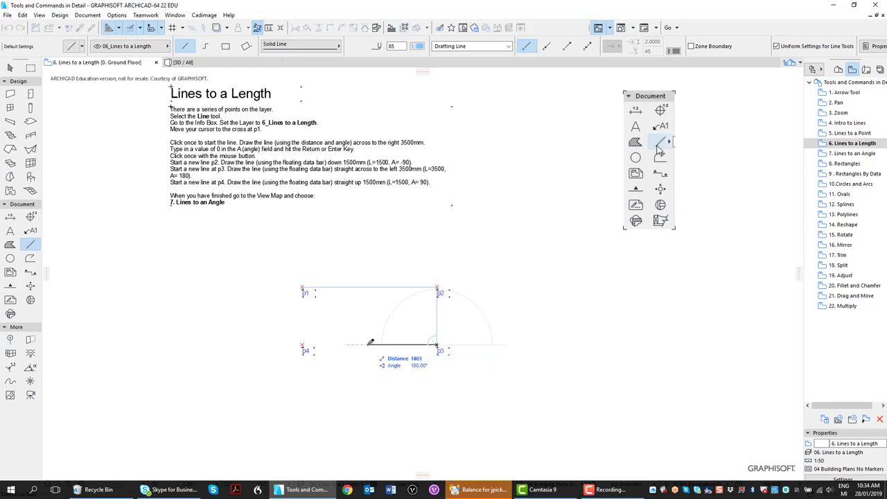
type("3500")
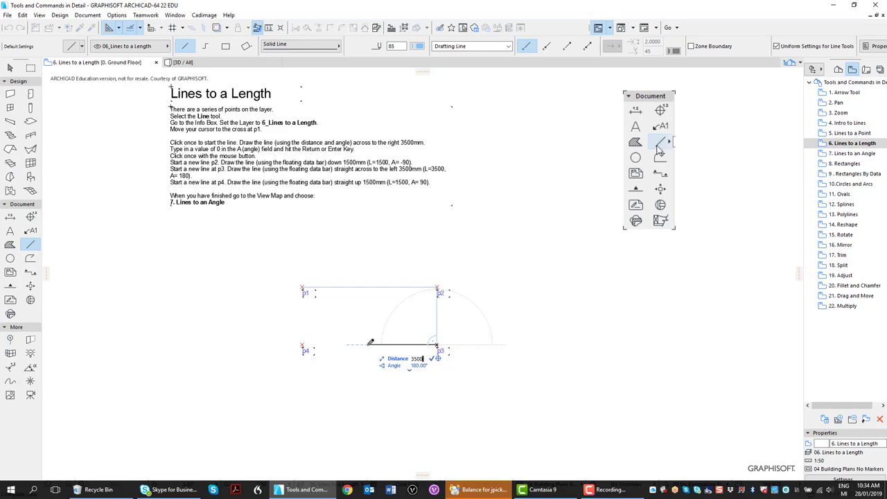
key("Tab")
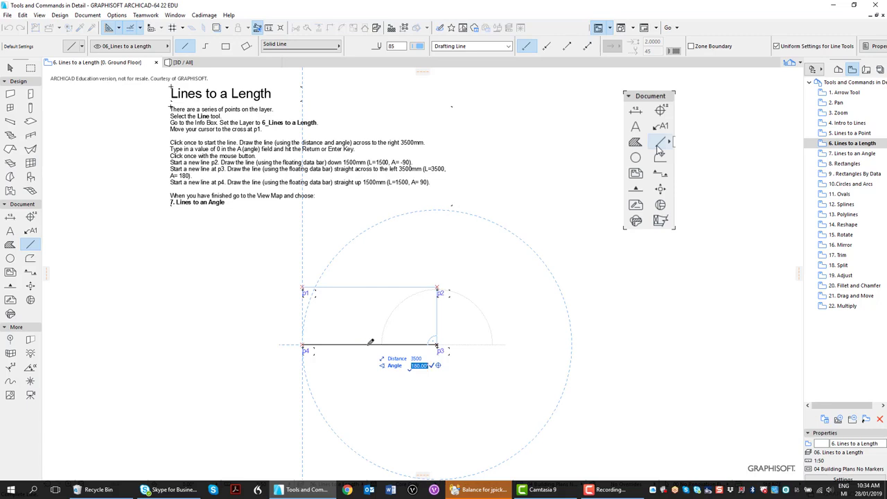
key("Return")
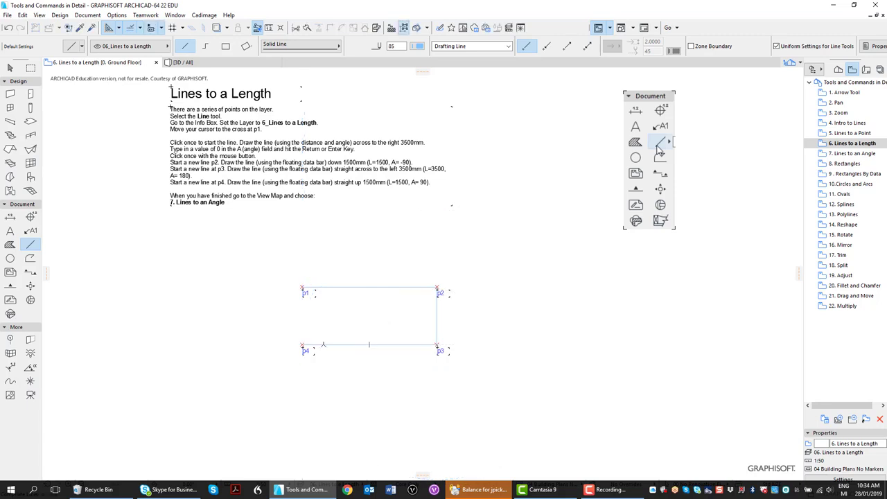
left_click(300, 345)
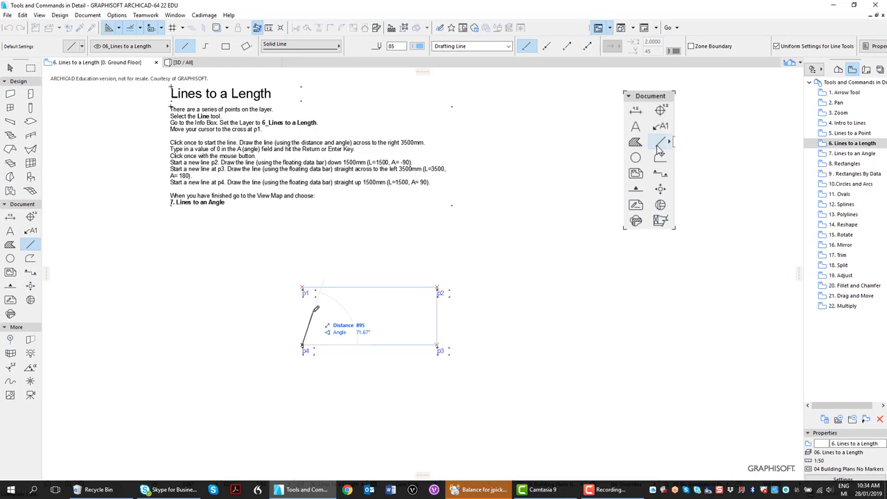
type("1500")
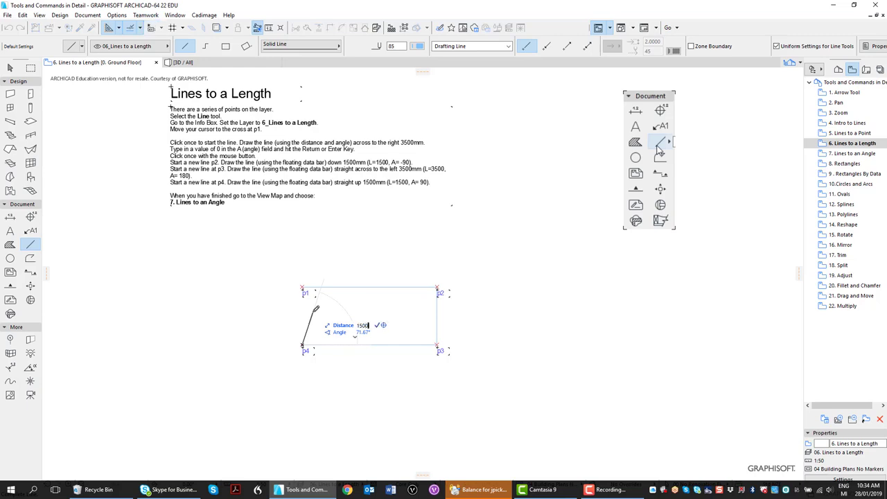
key("Tab")
type("90")
key("Return")
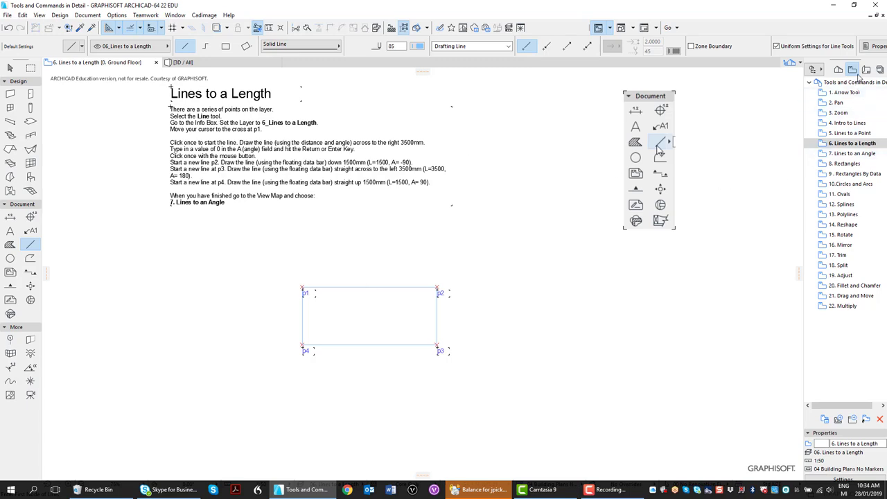
Open the 7. Lines to an Angle view and set the Line tool's layer to 07_Lines to an Angle.
double_click(854, 154)
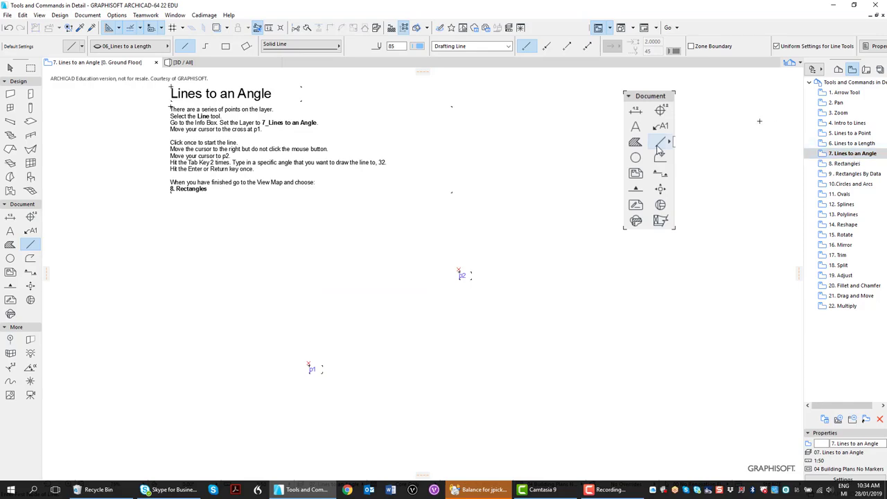
left_click(125, 46)
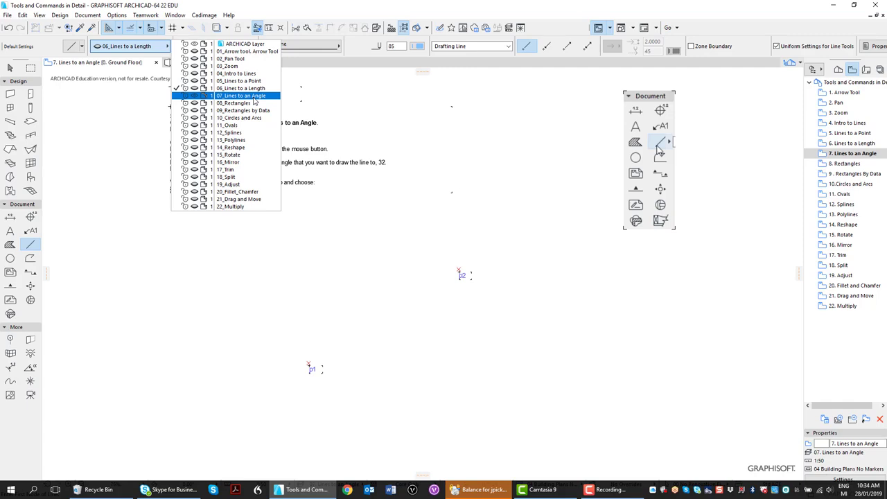
left_click(320, 344)
left_click(321, 345)
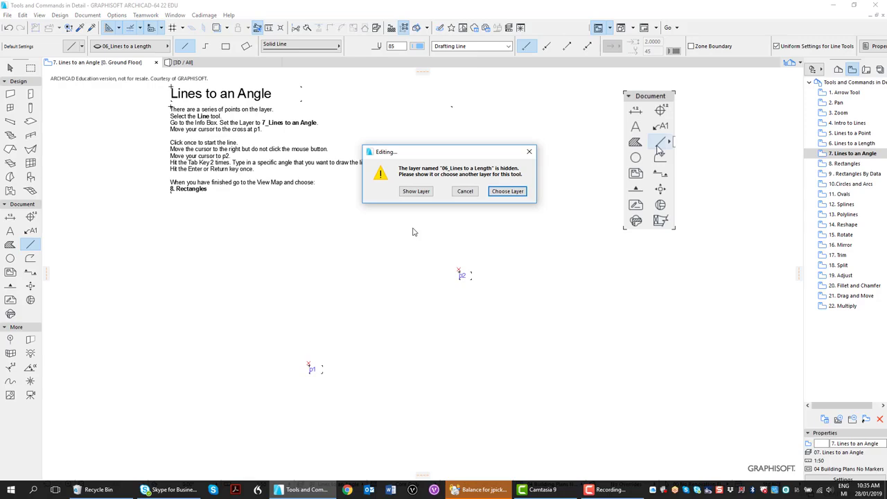
left_click(496, 193)
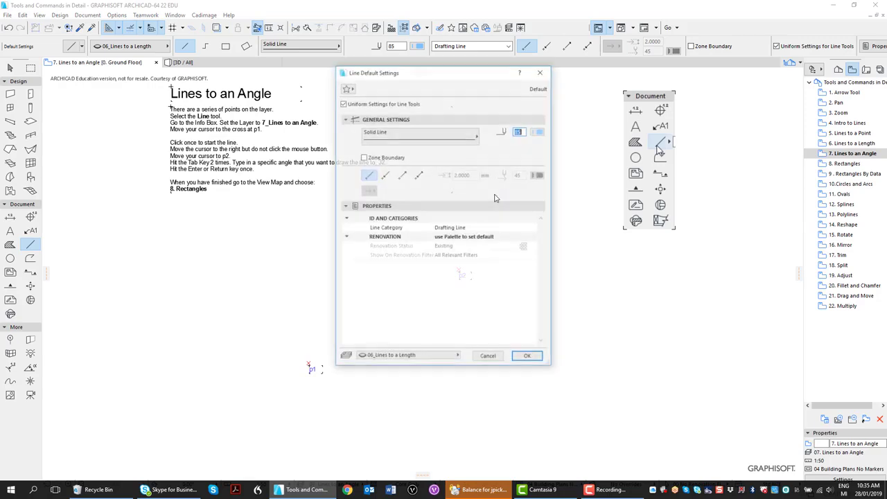
left_click(438, 357)
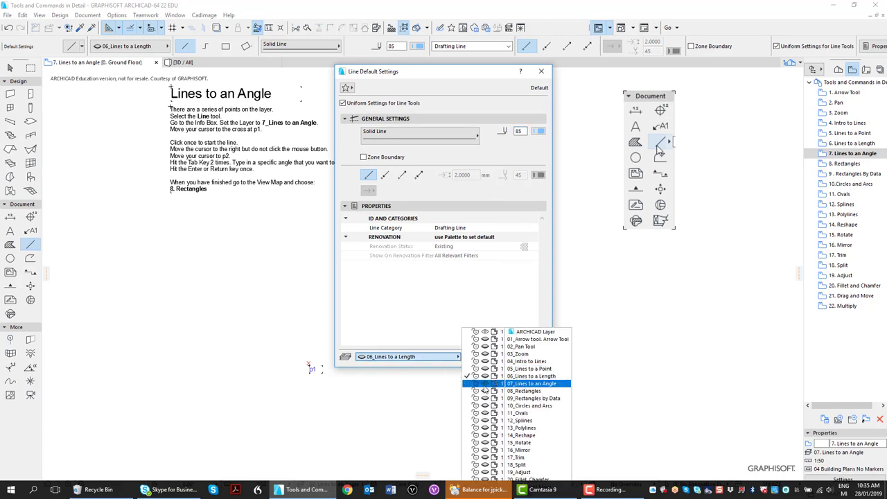
left_click(527, 385)
left_click(528, 357)
Try to draw a 4600 mm line at 32° from p1 towards p2.
left_click(310, 364)
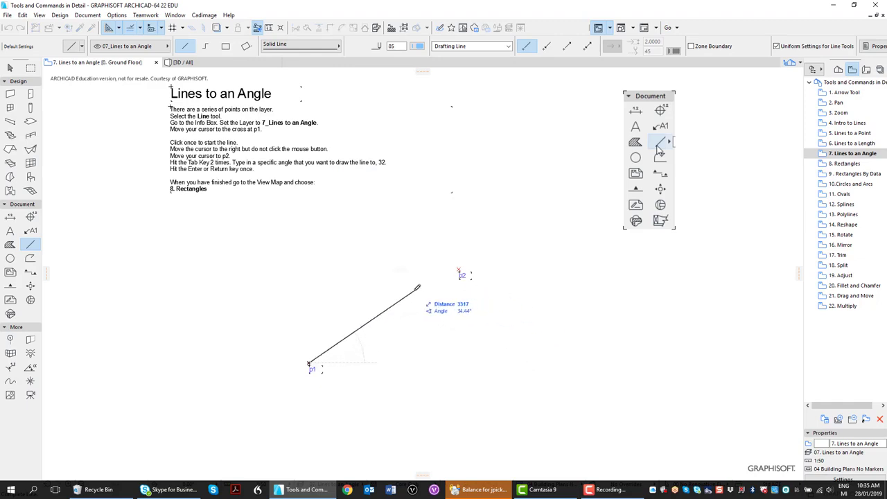
key("Tab")
key("Tab")
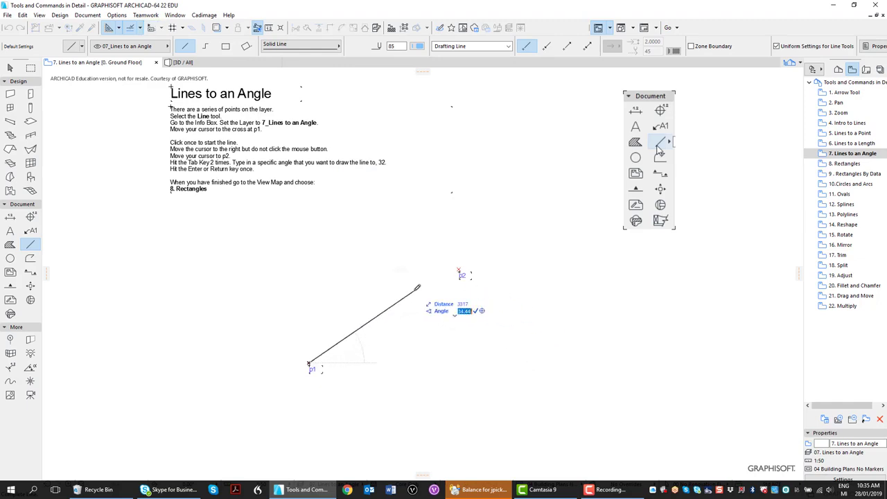
type("32")
key("Return")
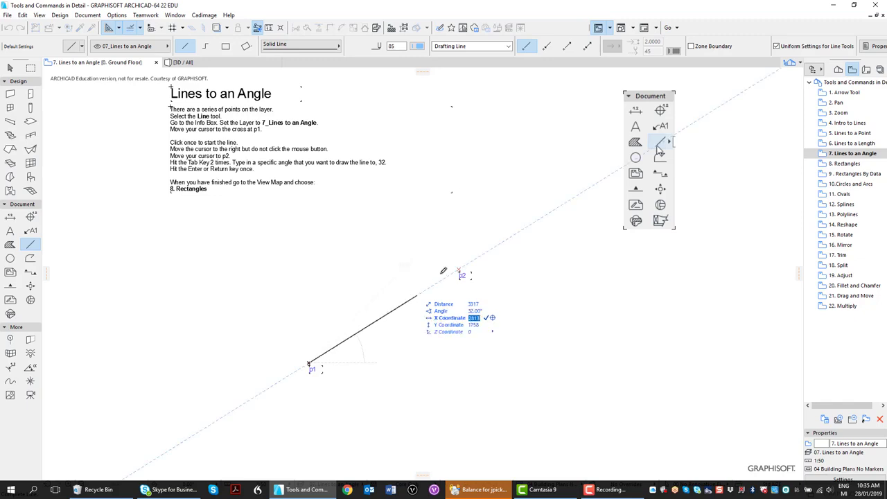
left_click(476, 304)
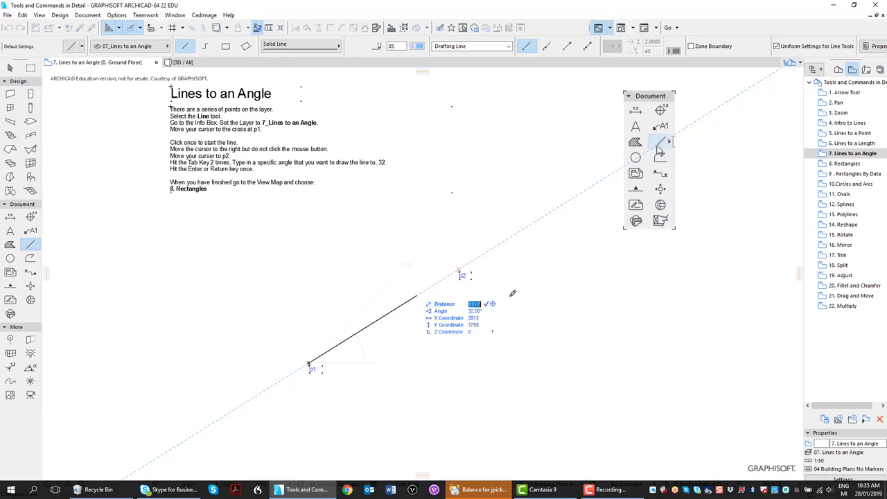
type("4600")
key("Return")
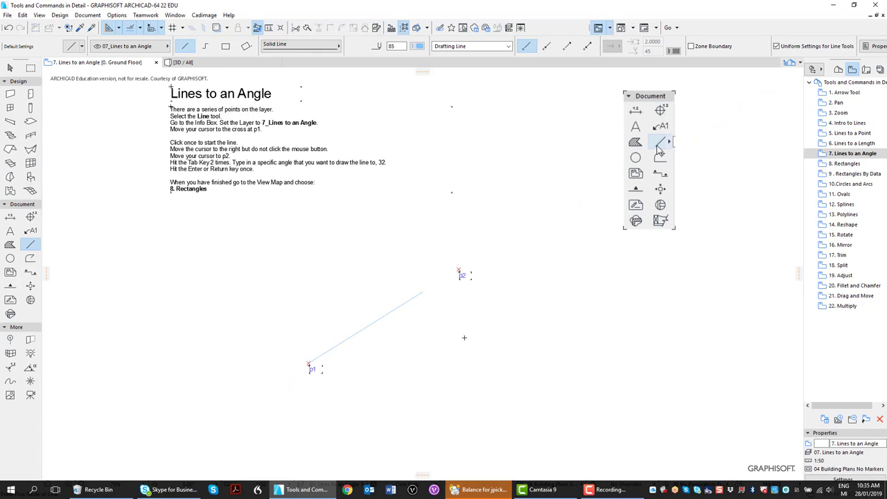
Undo the line drawn from p1 towards p2.
key("ctrl+z")
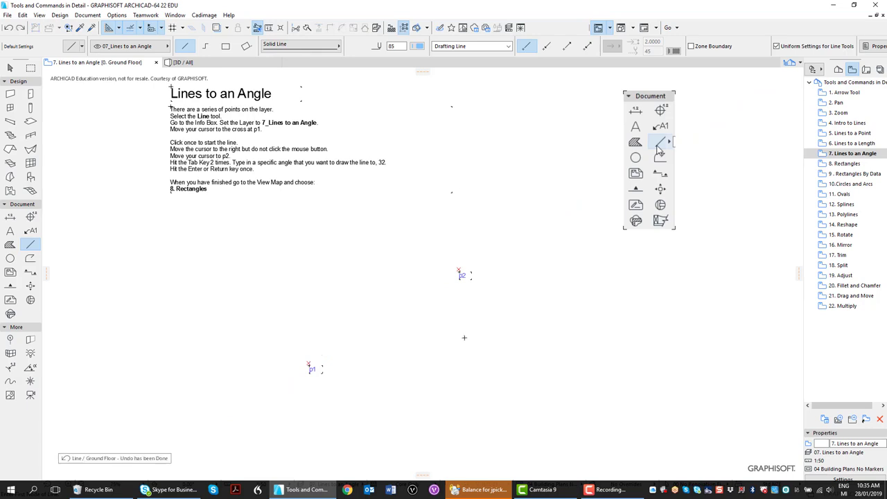
left_click(22, 16)
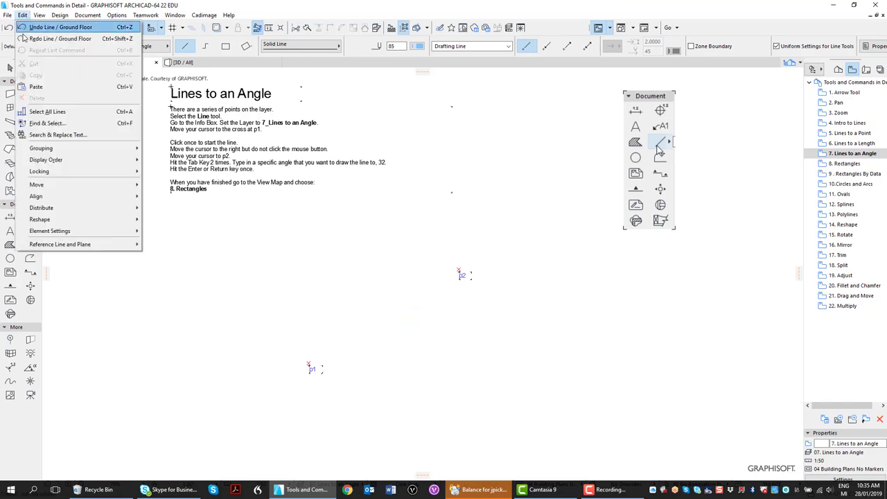
left_click(59, 27)
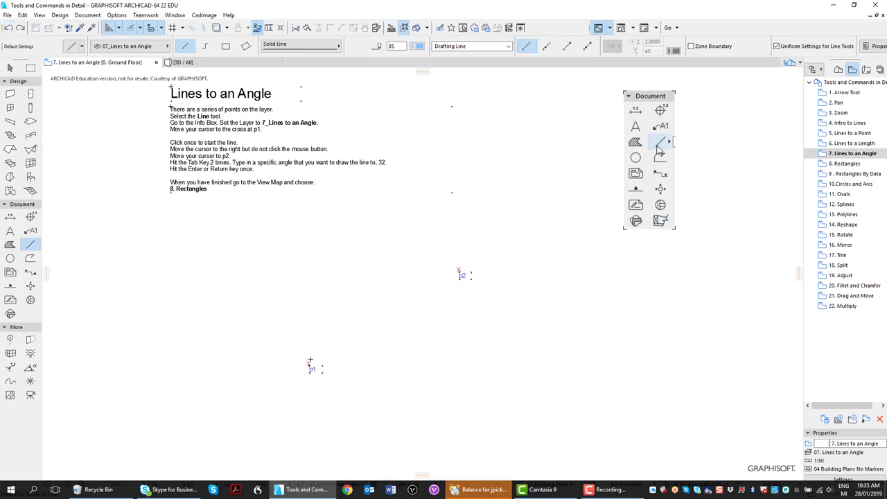
Draw a line from p1 to p2 at an angle of 32°.
left_click(309, 363)
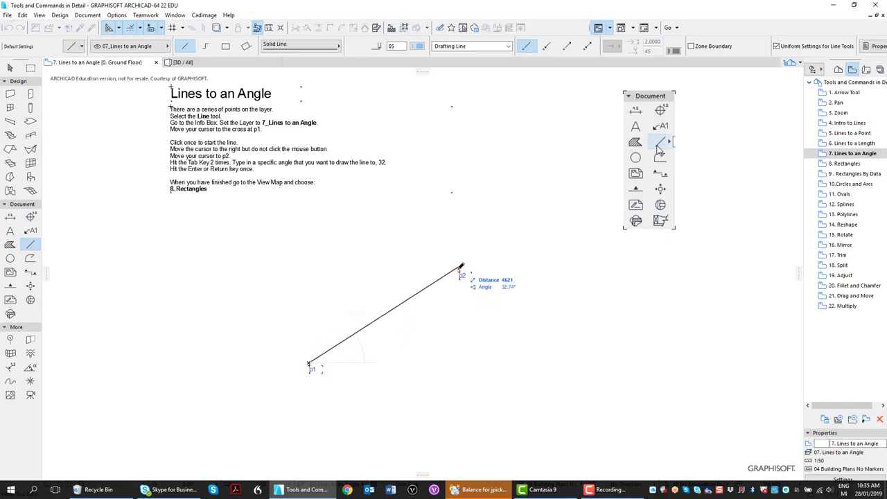
key("Tab")
key("Tab")
type("32")
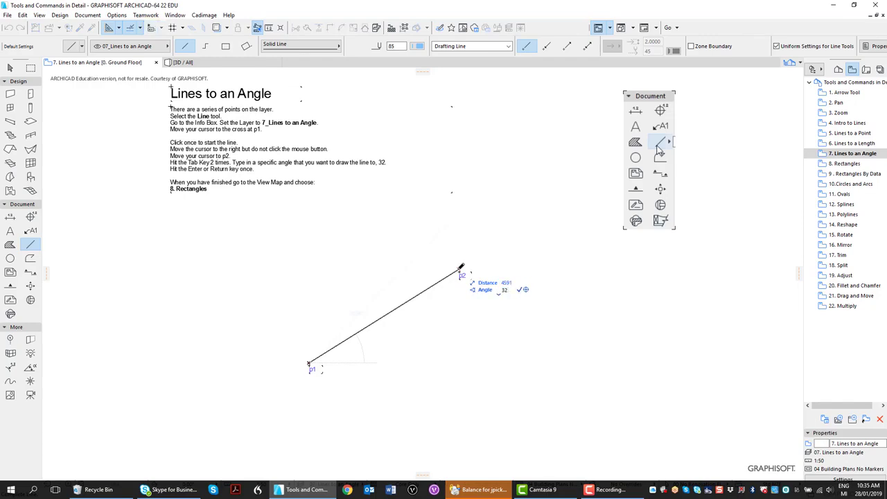
key("Return")
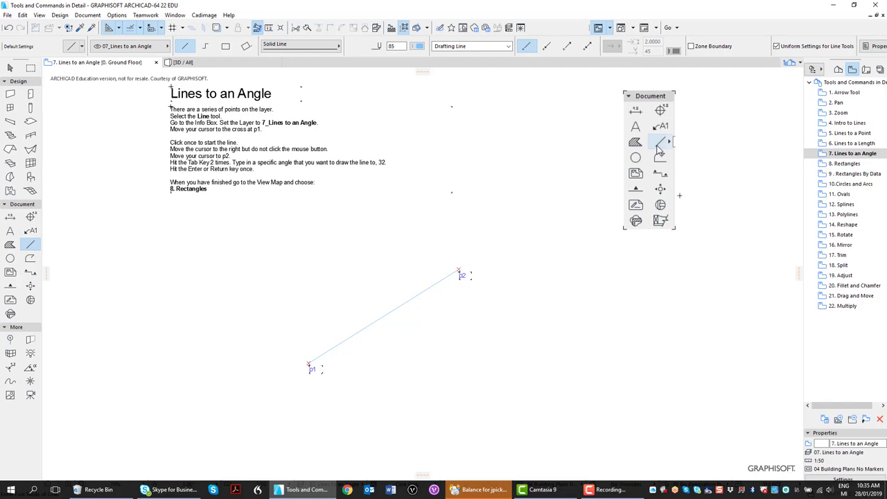
Open the 8. Rectangles view and set the Fill tool's layer to 08_Rectangles.
double_click(842, 164)
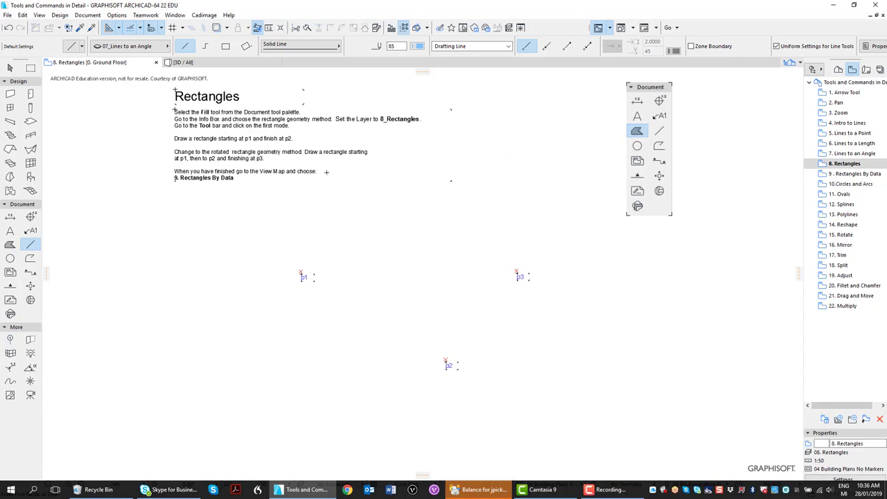
left_click(10, 246)
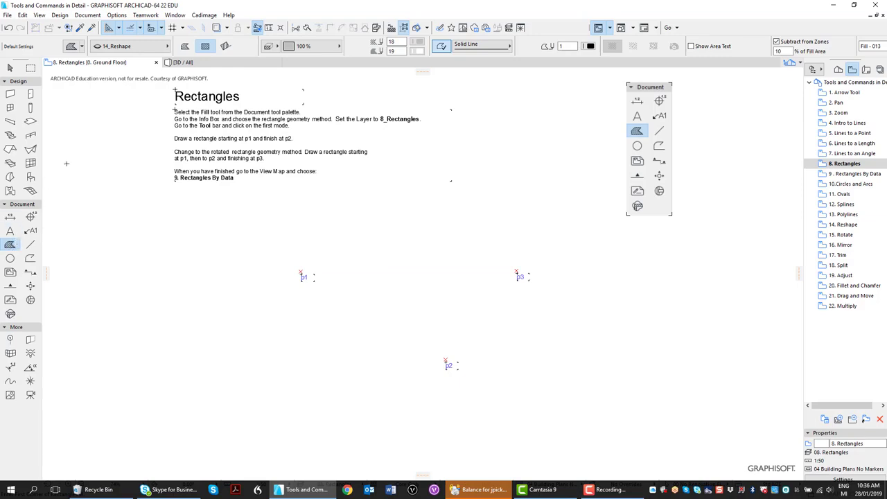
left_click(167, 47)
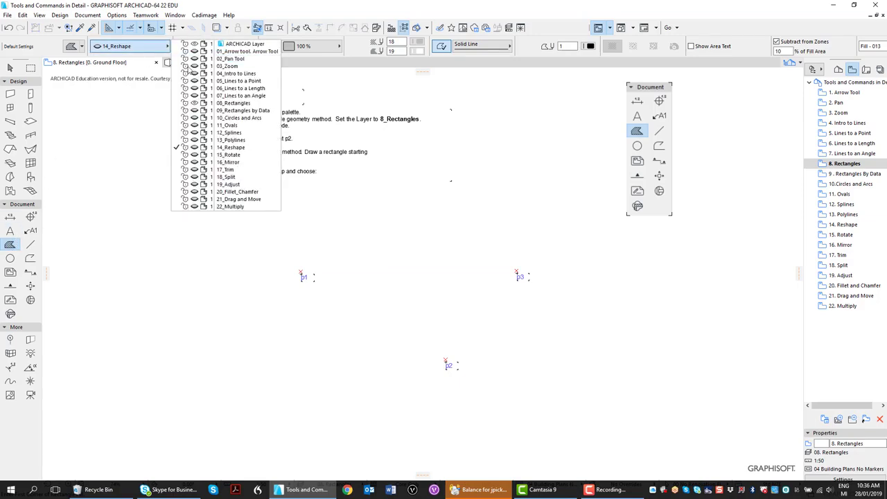
left_click(244, 103)
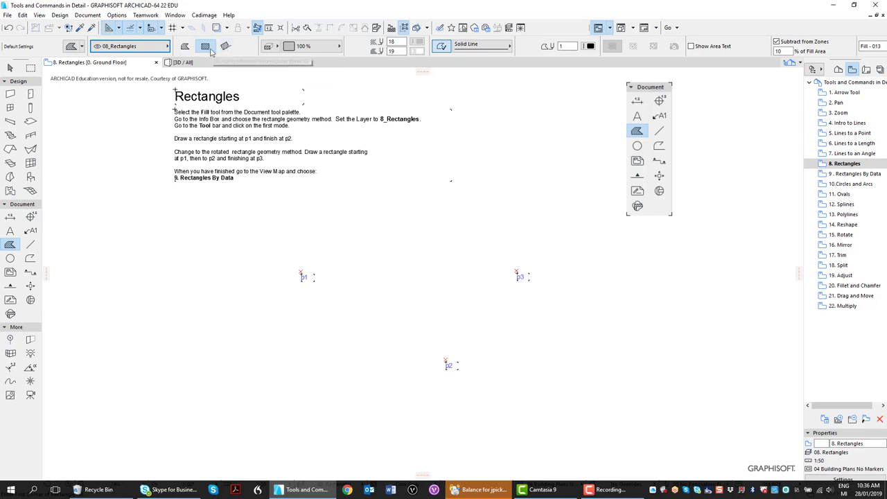
Draw a fill from p1 to p2 using the Rectangular geometry method.
left_click(208, 50)
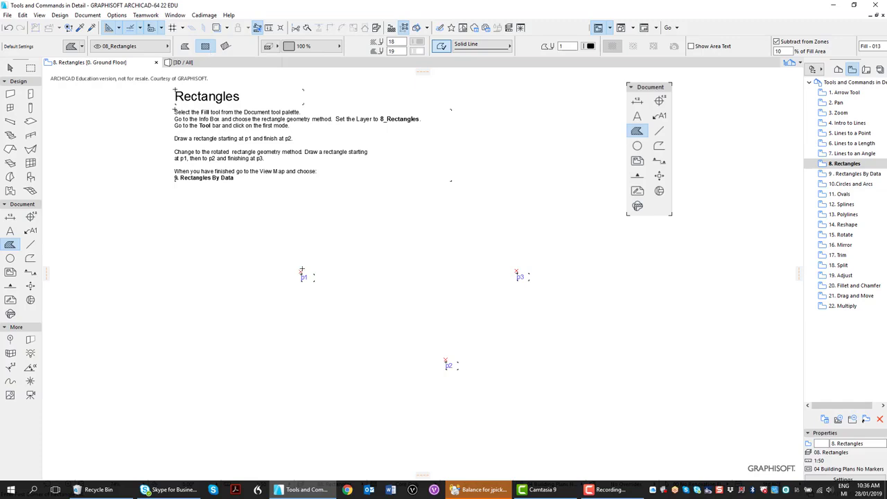
left_click(301, 271)
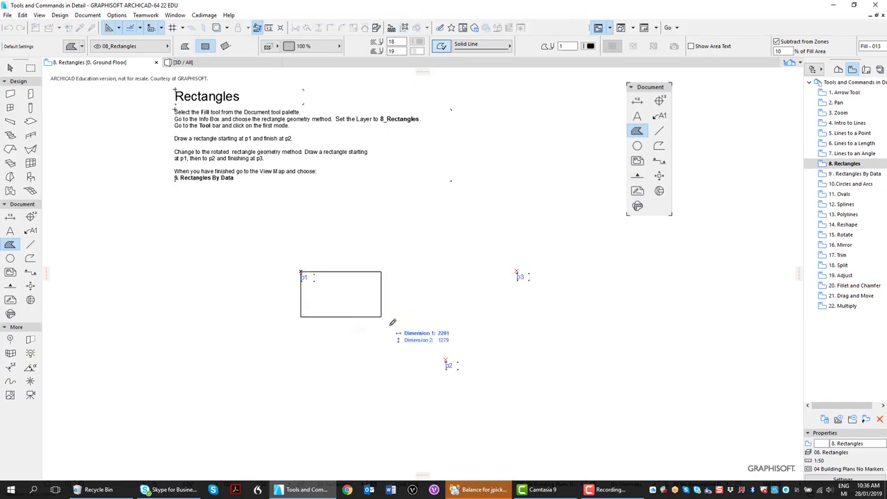
left_click(446, 359)
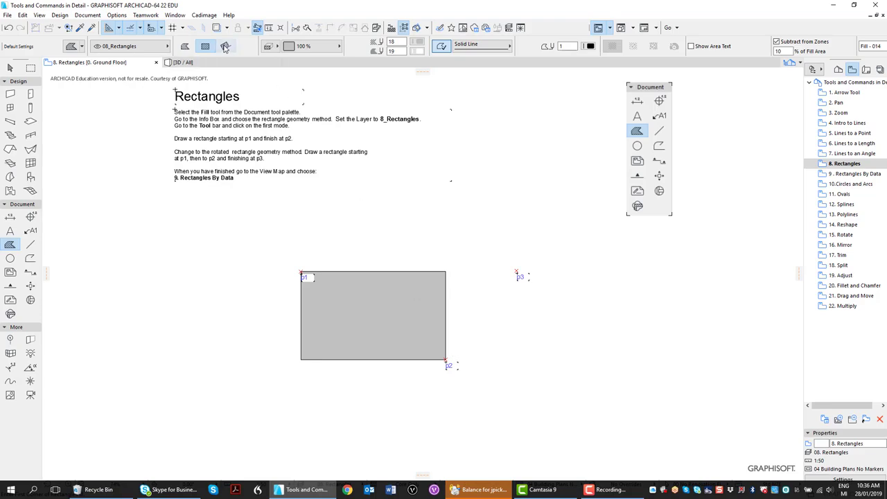
Draw a fill with the rotated rectangle geometry method, with its baseline from p1 to p2 and its width towards p3.
left_click(225, 47)
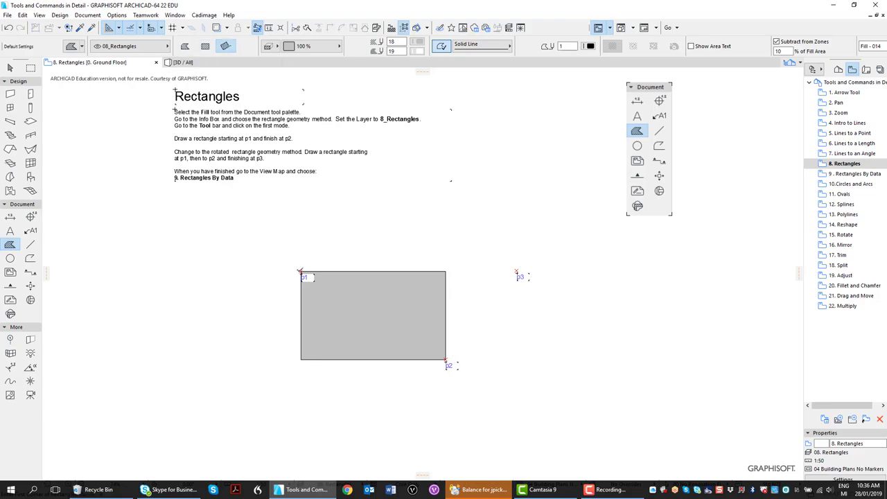
left_click(300, 270)
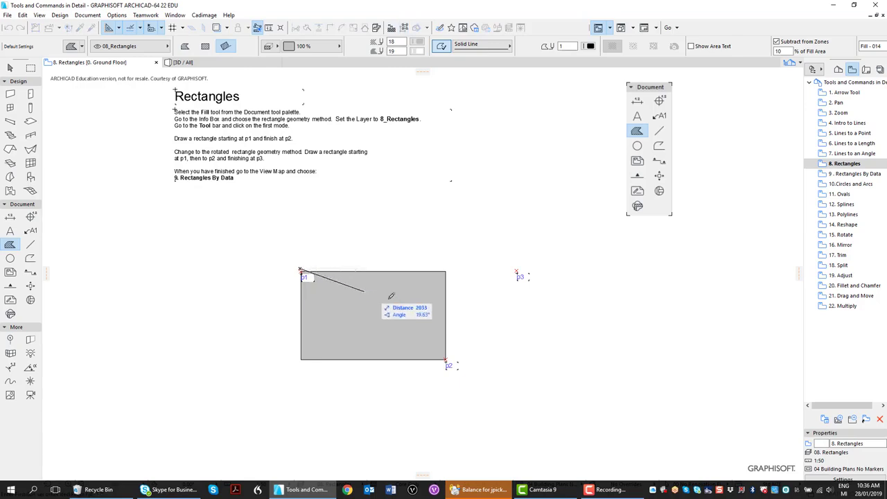
left_click(446, 358)
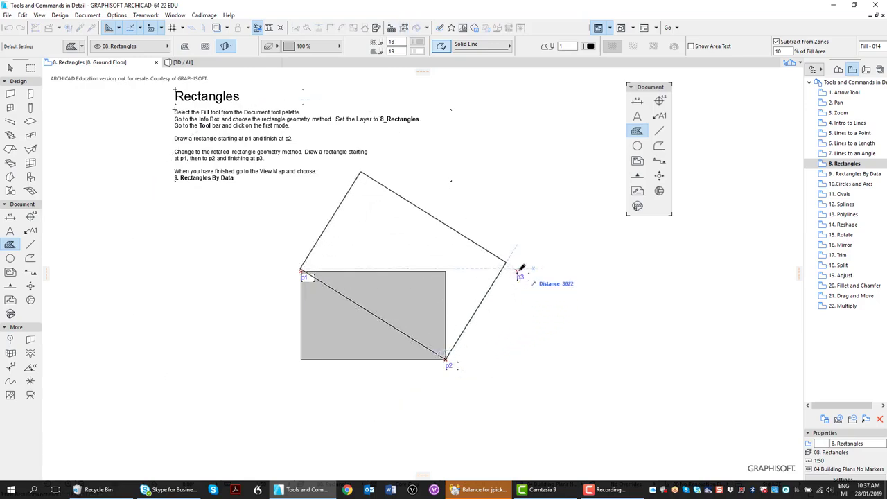
left_click(519, 268)
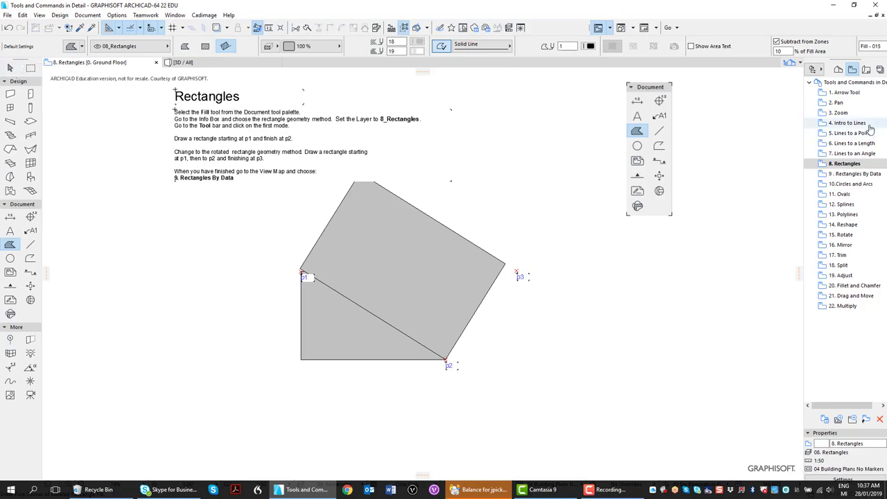
Open the 9. Rectangles By Data view and set the Fill tool's layer to 09_Rectangles by Data.
double_click(857, 177)
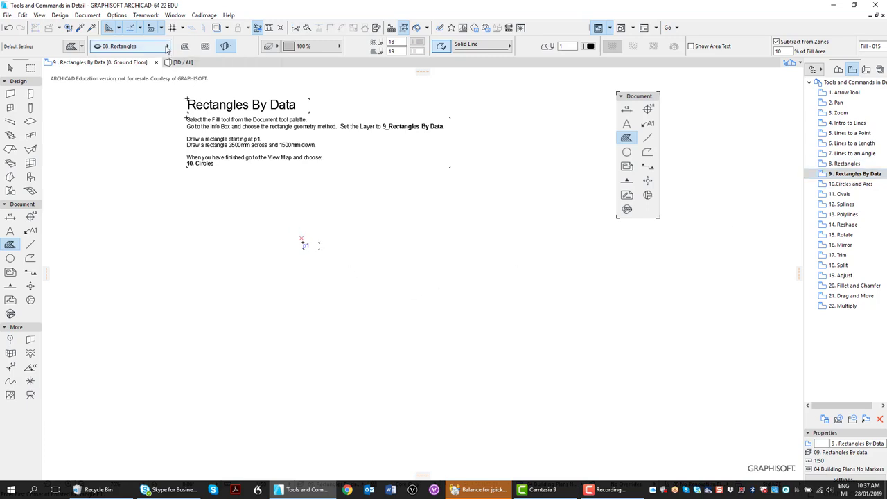
left_click(167, 46)
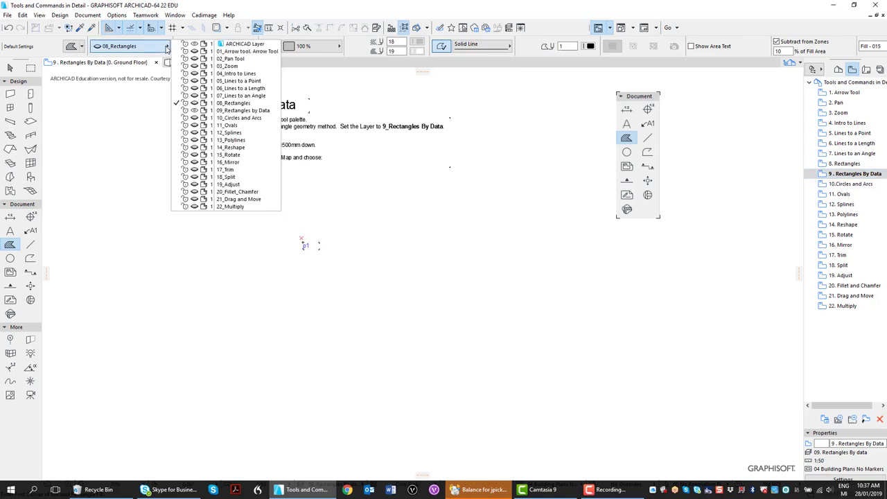
left_click(196, 110)
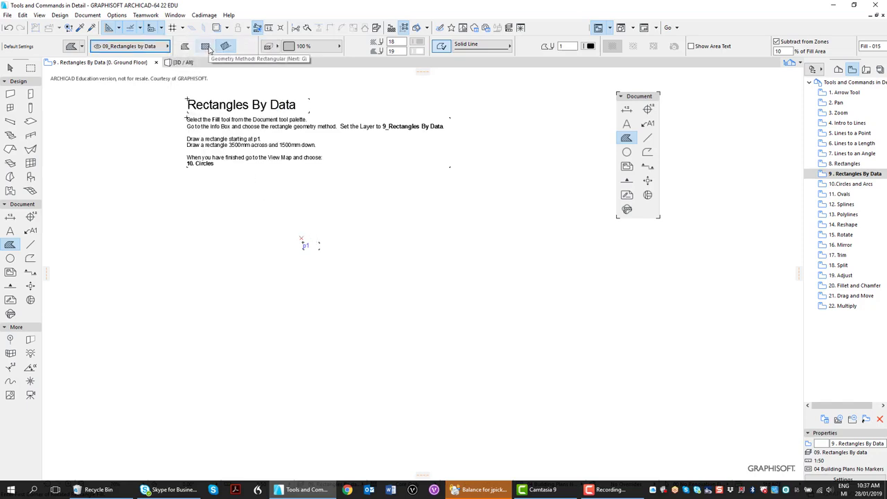
Draw a rectangular fill from p1, 3500 mm across and 1500 mm down, using the Rectangular geometry method.
left_click(205, 46)
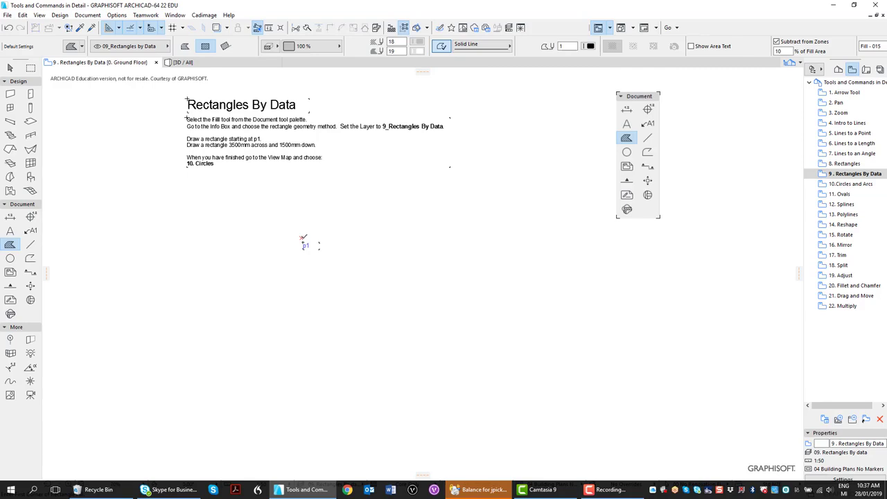
left_click(302, 240)
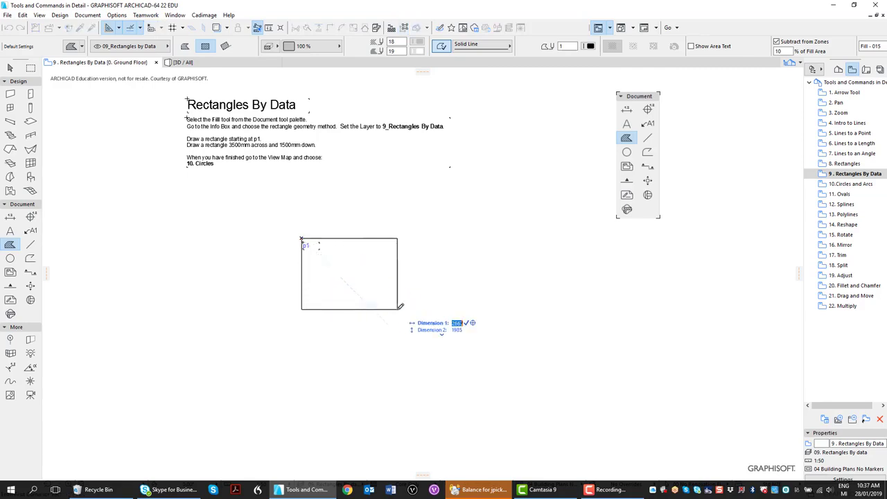
type("3500")
key("Tab")
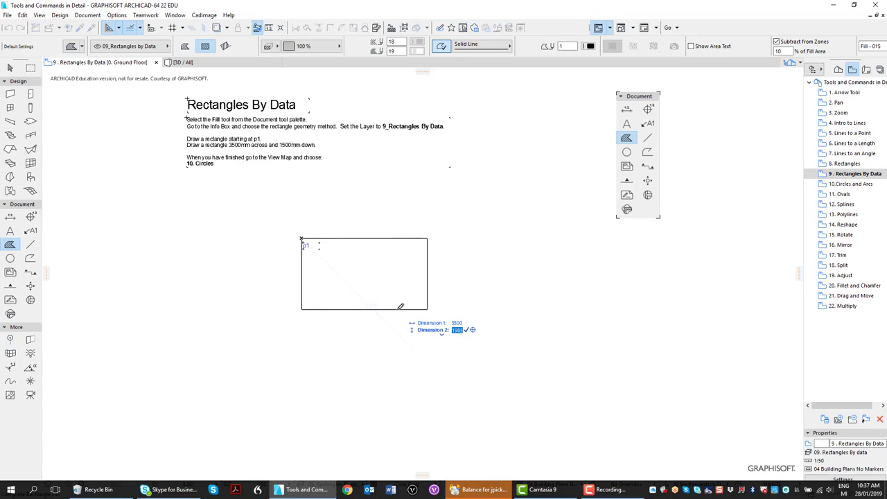
type("1500")
key("Return")
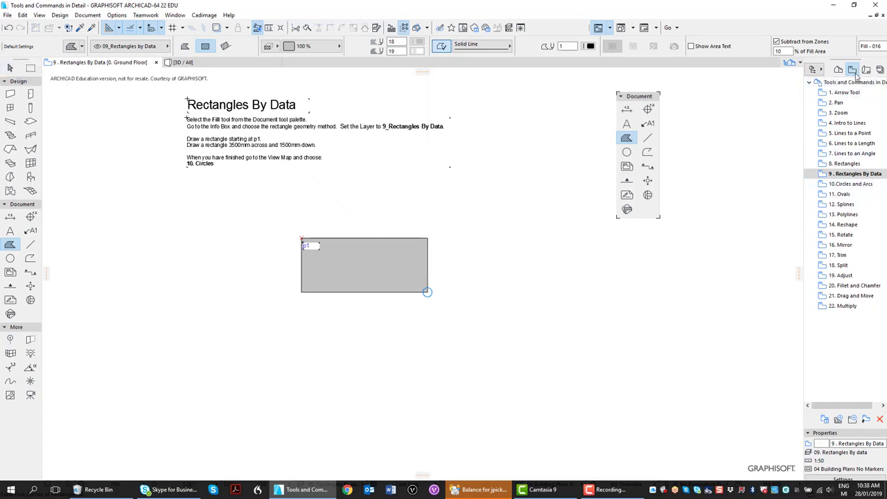
Open the 10. Circles and Arcs view and set the Arc/Circle tool's layer to 10_Circles and Arcs.
double_click(854, 185)
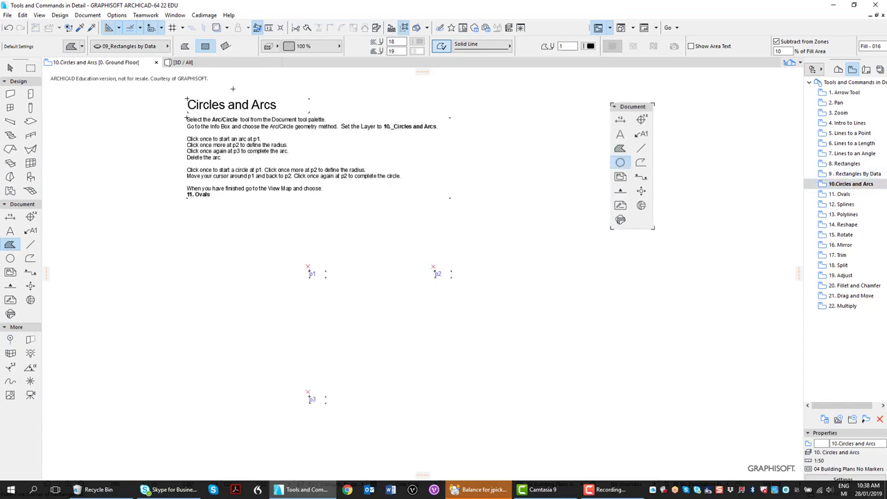
left_click(9, 258)
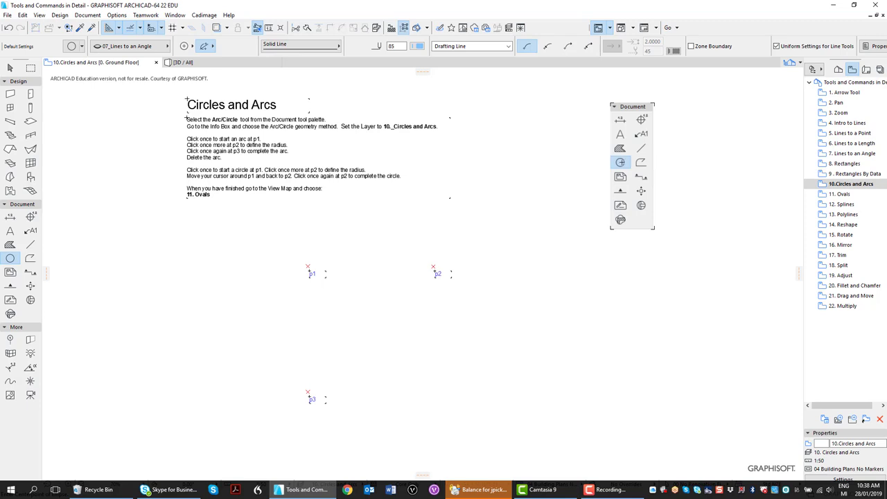
left_click(161, 48)
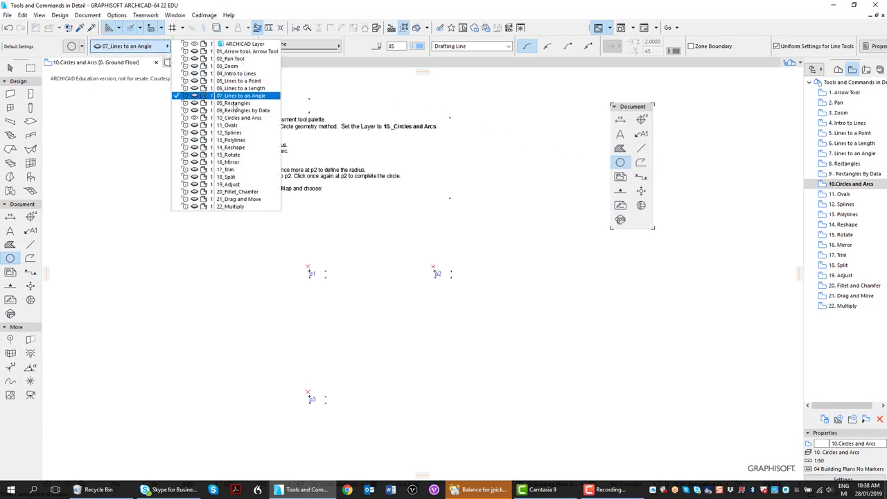
left_click(251, 120)
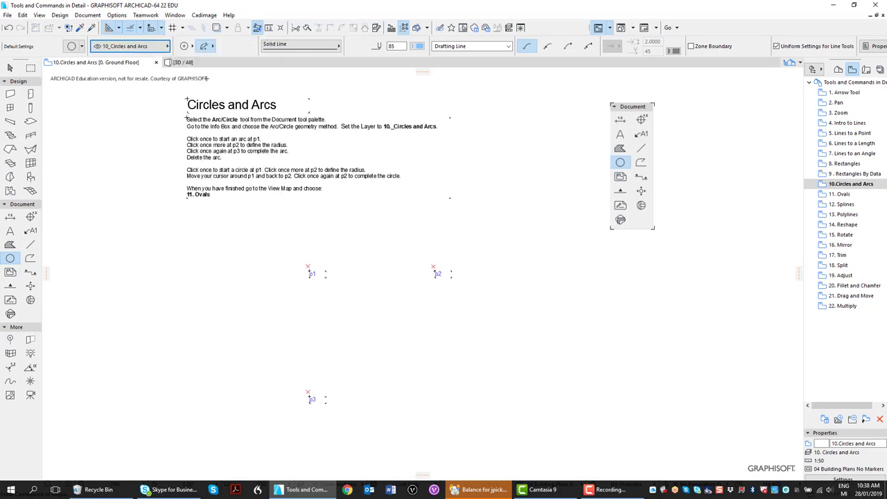
Draw an arc centred on p1 from p2 to p3, using the centre and radius geometry method.
left_click(184, 46)
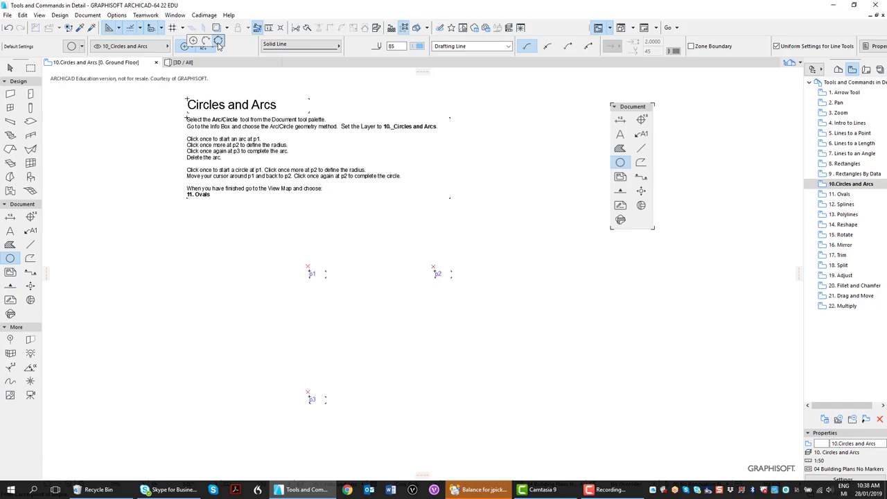
left_click(193, 40)
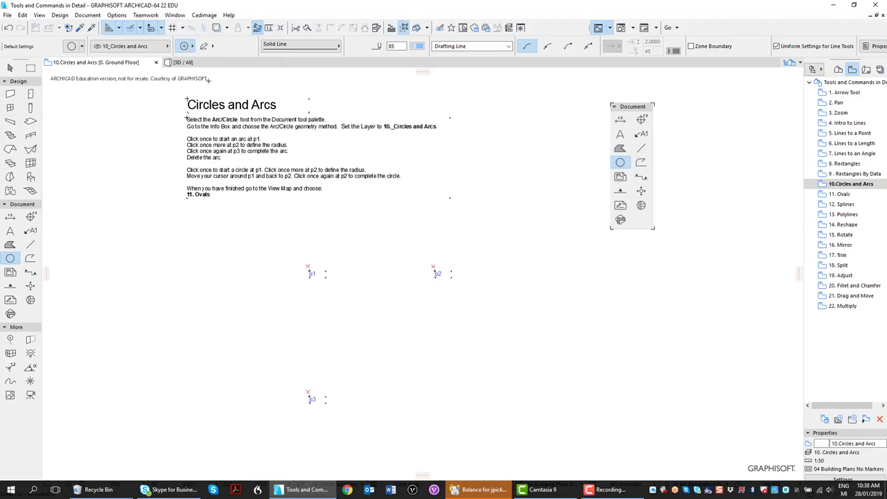
left_click(308, 267)
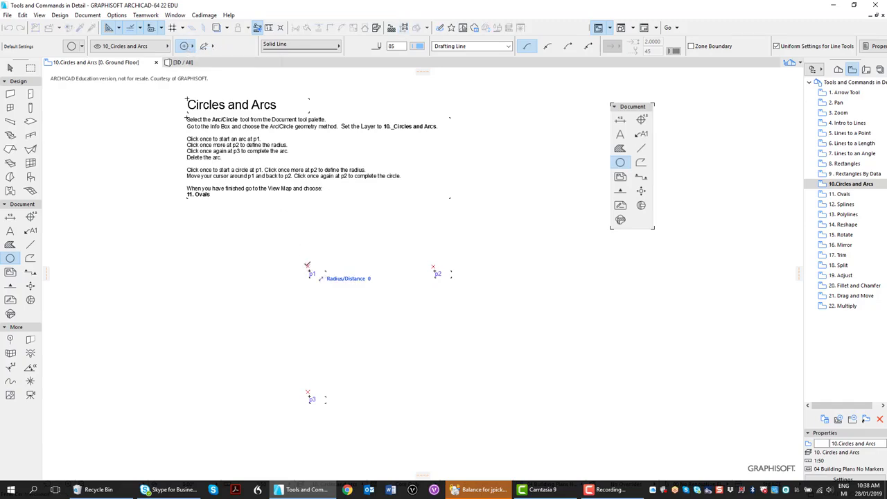
left_click(433, 266)
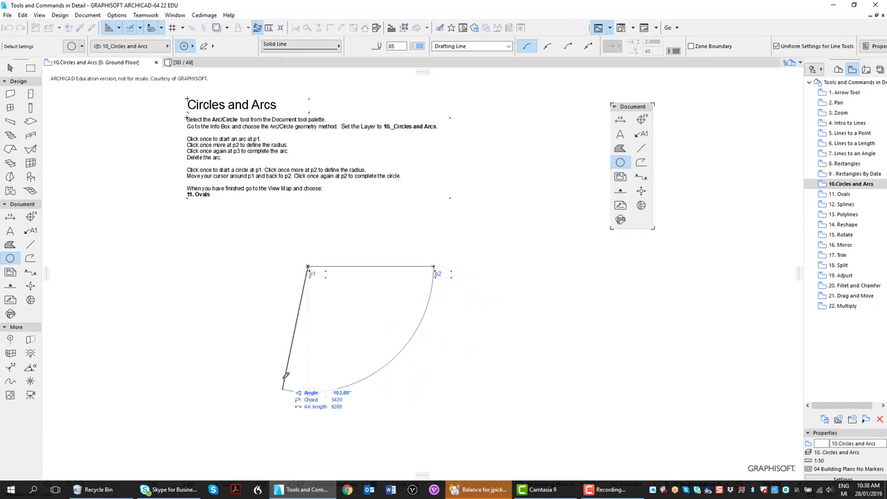
left_click(308, 391)
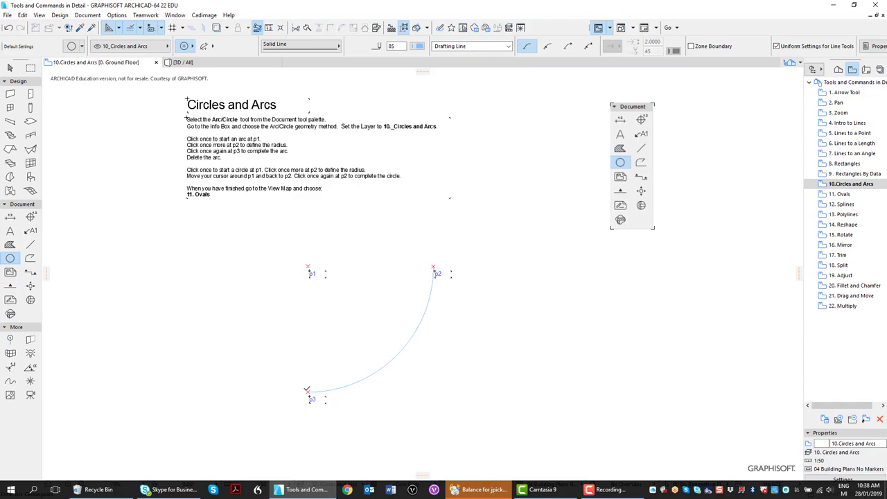
Draw a full circle centred on p1 through p2, and a smaller separate circle outside it beyond p2.
left_click(307, 266)
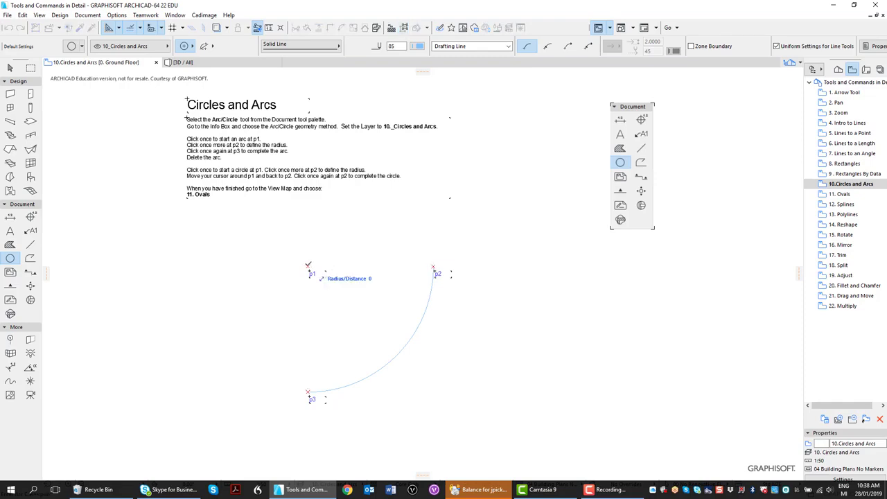
left_click(433, 266)
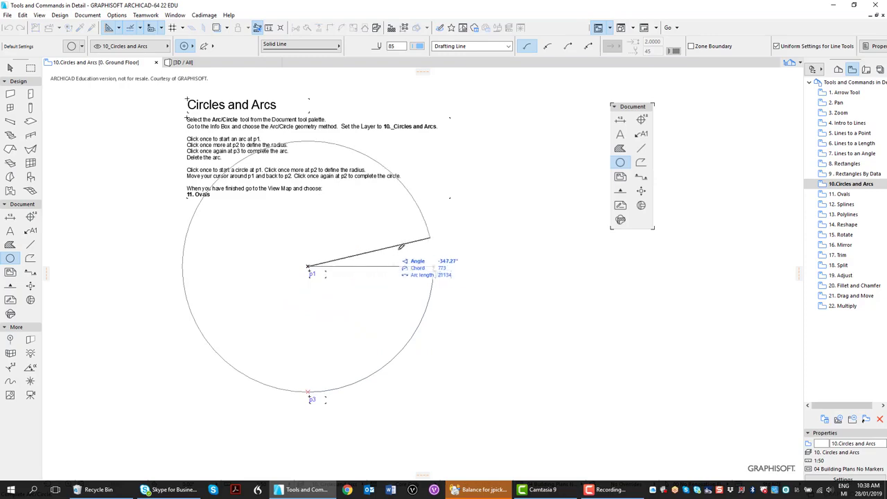
left_click(434, 266)
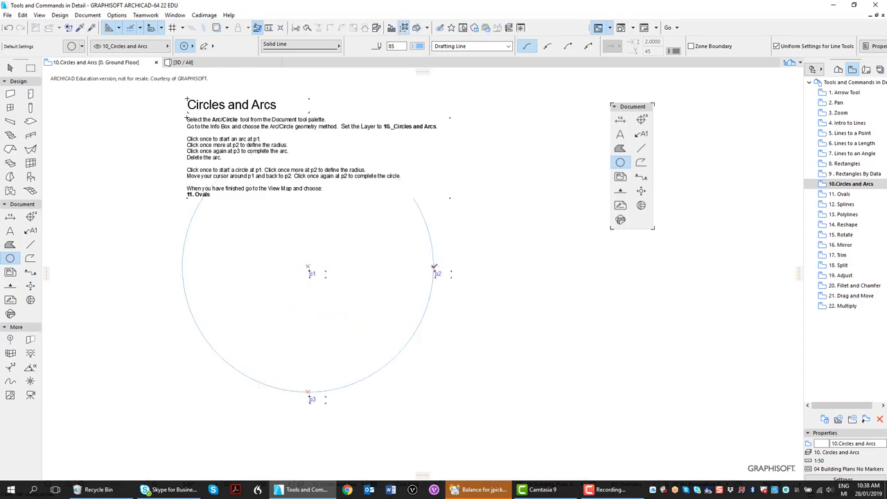
left_click(510, 328)
left_click(548, 324)
Draw a full circle through p1, p2 and p3, using the three-point geometry method.
left_click(186, 45)
left_click(204, 39)
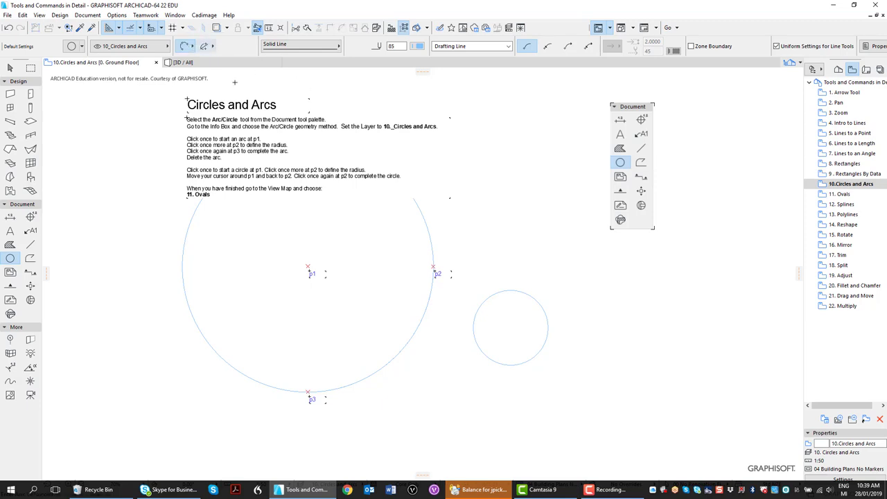
left_click(308, 265)
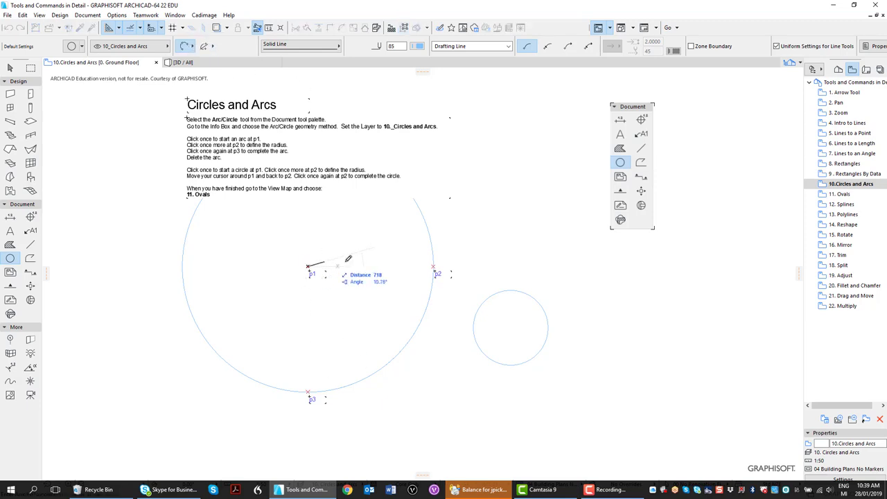
left_click(433, 266)
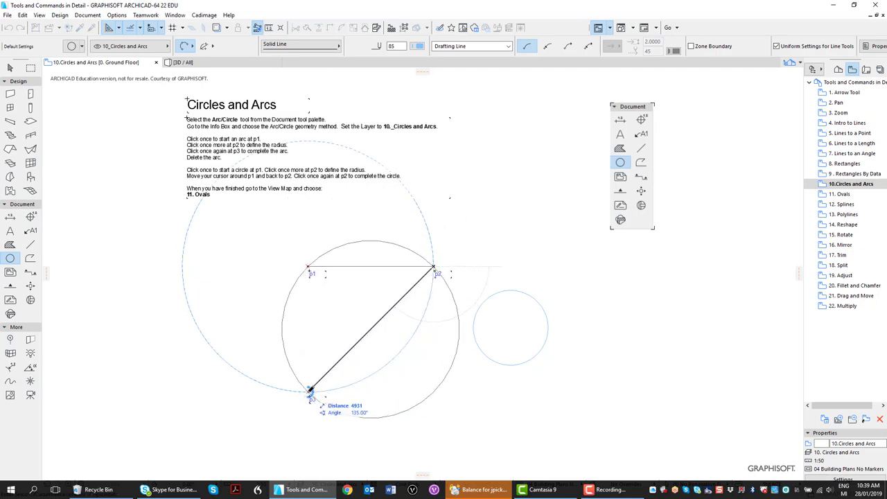
left_click(308, 391)
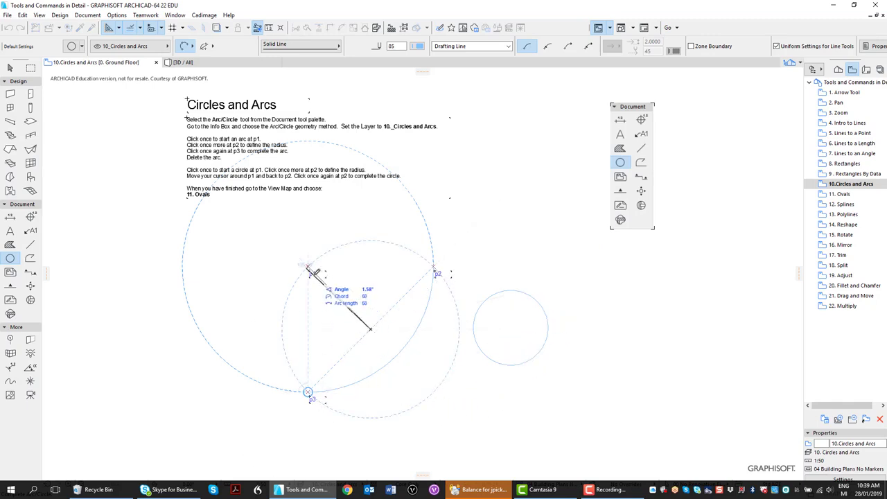
left_click(309, 265)
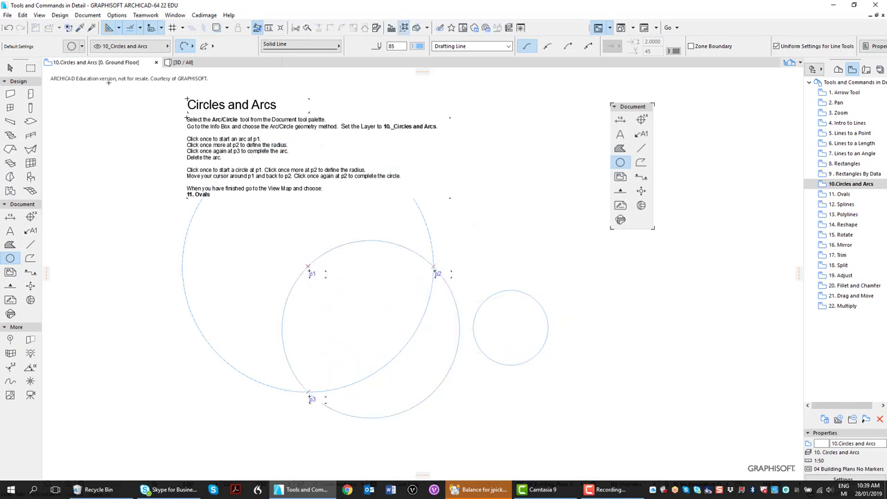
Open the 11. Ovals view and set the Arc/Circle tool to the diagonal ellipse method on layer 11_Ovals.
double_click(839, 195)
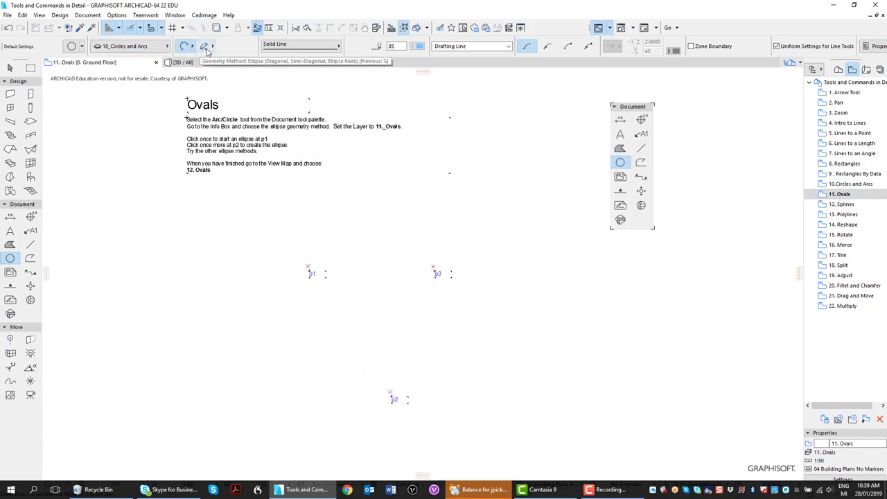
left_click(192, 47)
left_click(211, 42)
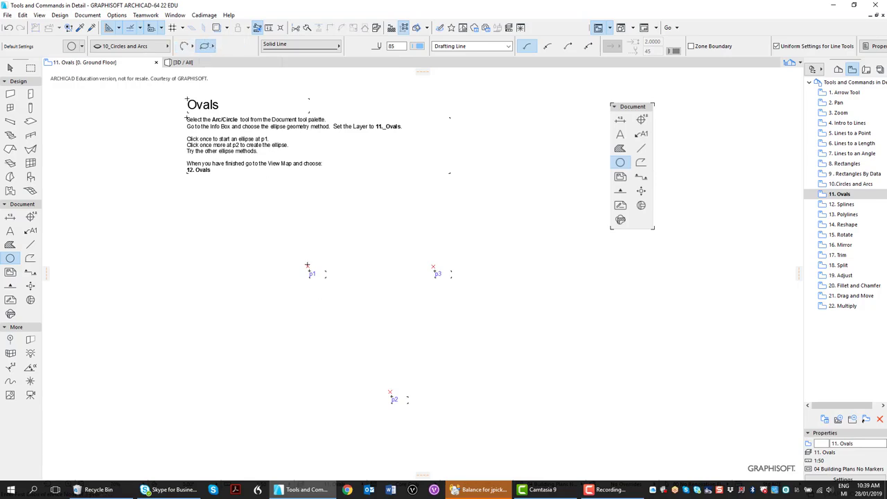
left_click(165, 48)
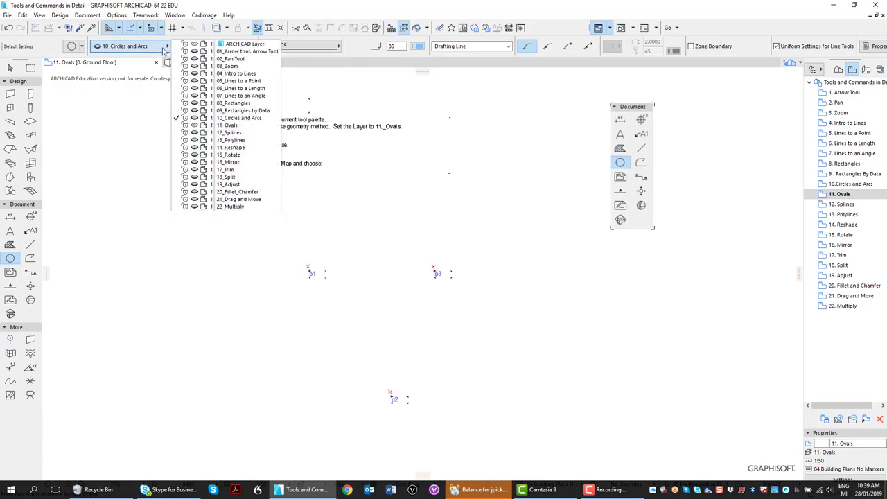
left_click(227, 125)
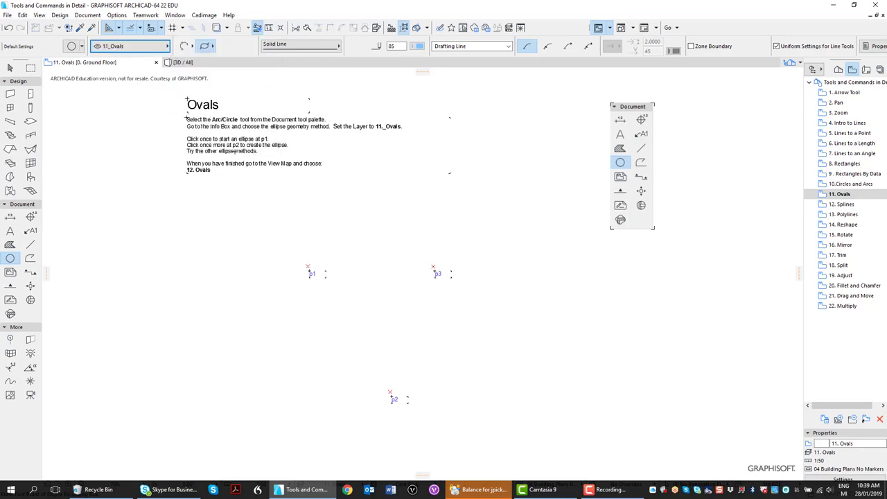
Draw a diagonal-method ellipse from p1 to p2, and a semi-diagonal one centred on p1 with its bounding corner at p2.
left_click(308, 267)
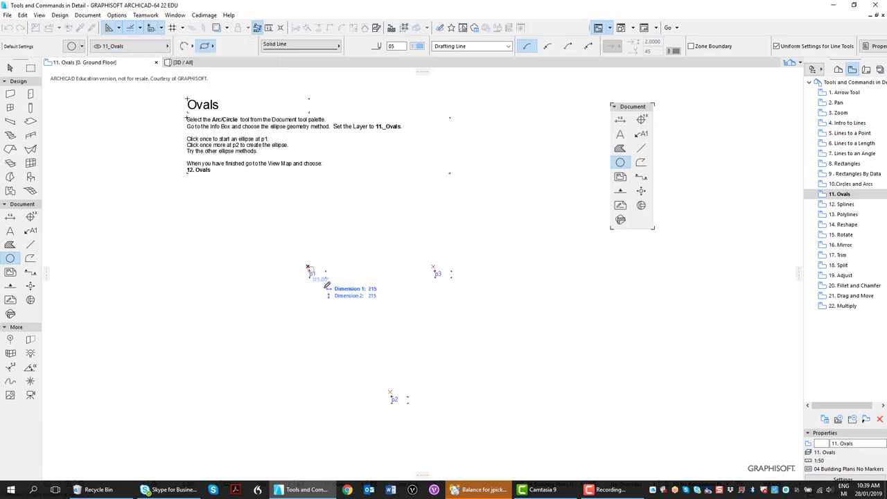
left_click(391, 390)
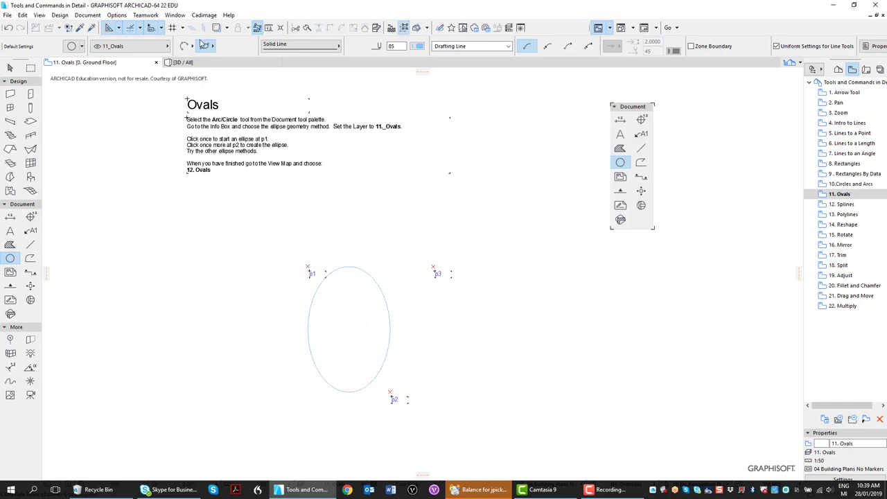
left_click(205, 45)
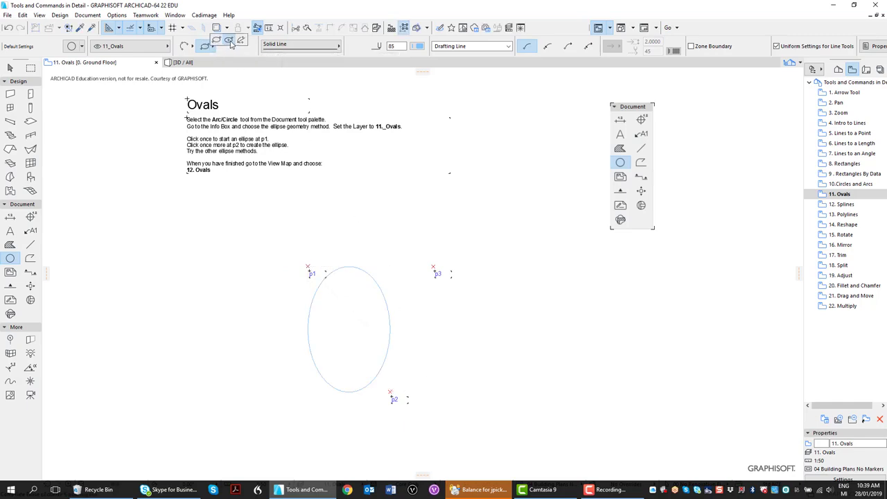
left_click(230, 41)
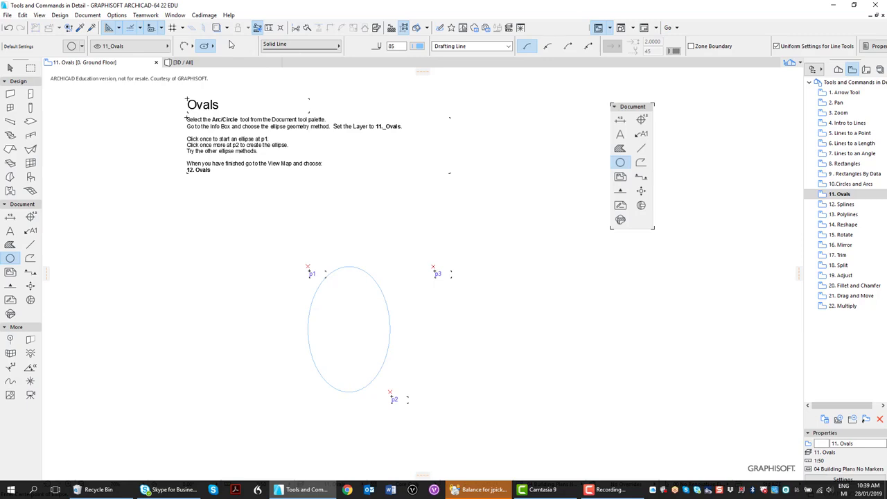
left_click(308, 267)
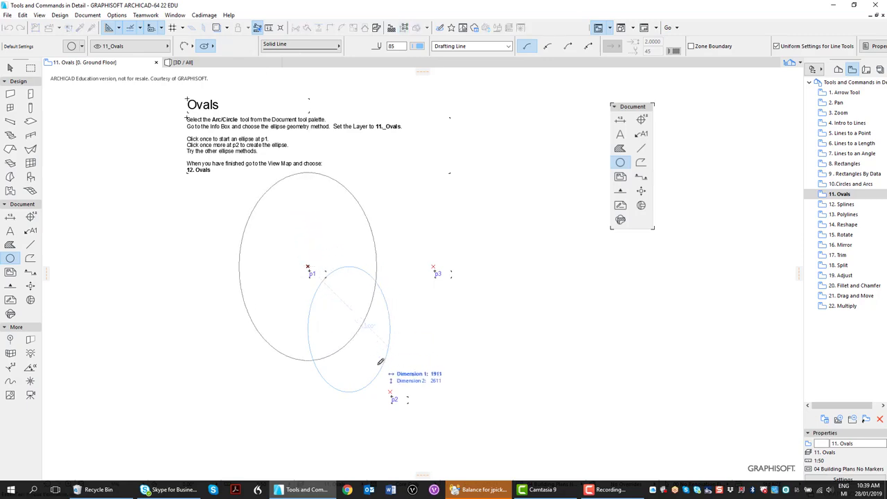
left_click(392, 393)
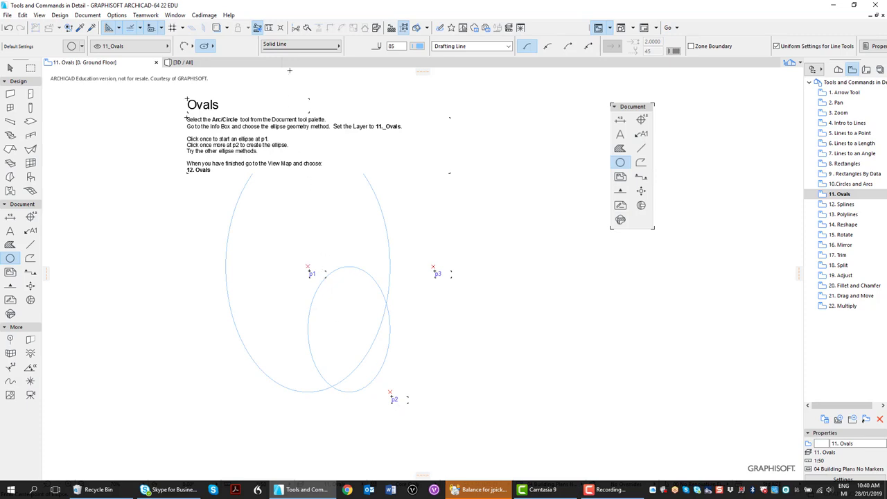
Draw a full ellipse with the ellipse radii method, centred on p1, with one radius to p2 and a shorter one up and right.
left_click(211, 47)
left_click(241, 42)
left_click(308, 266)
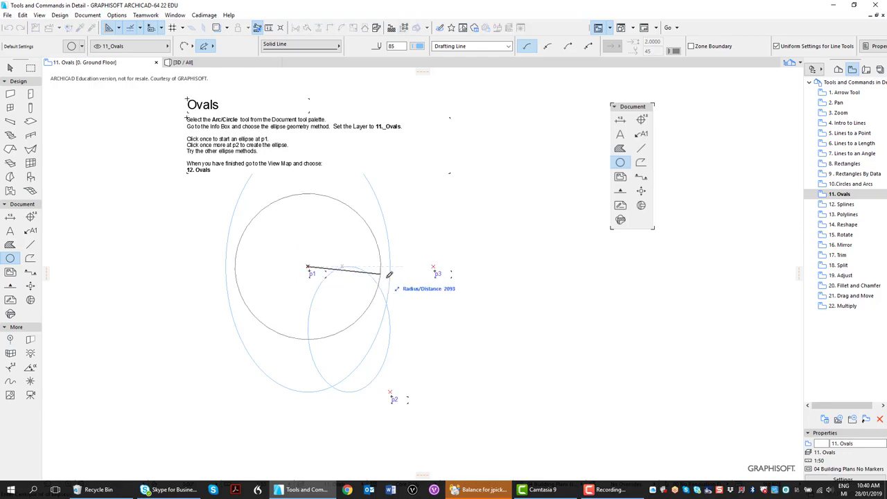
left_click(392, 392)
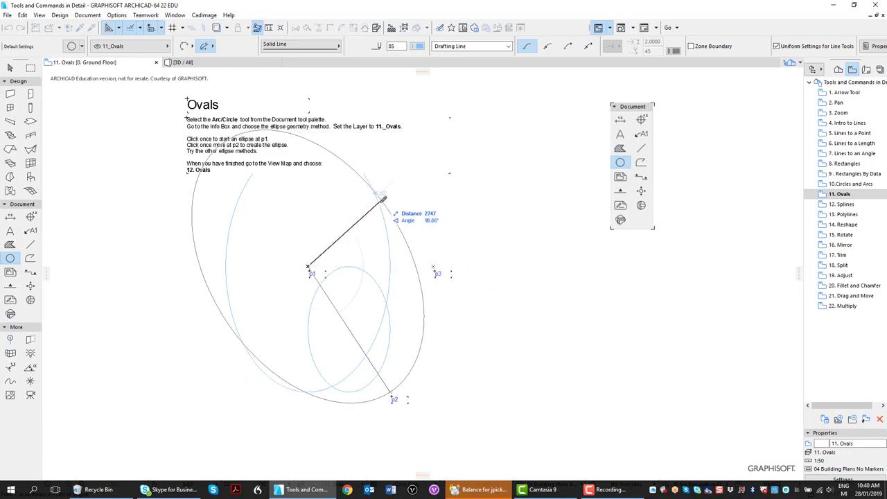
left_click(372, 228)
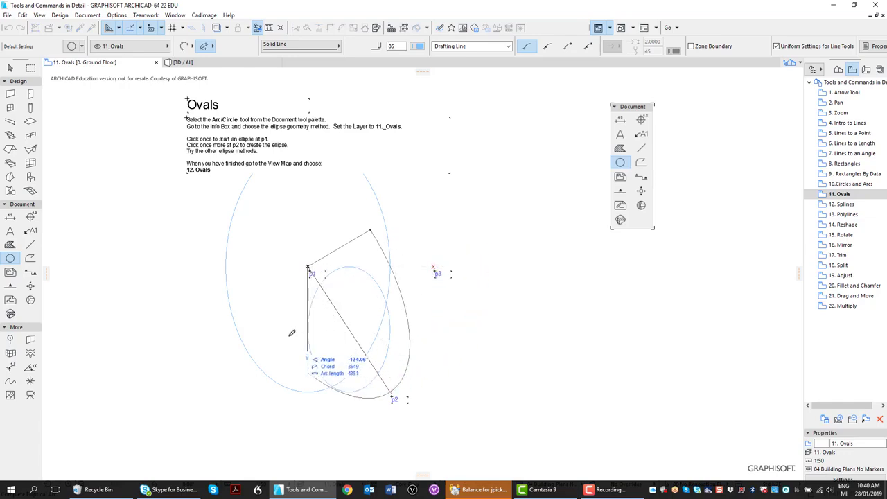
left_click(372, 228)
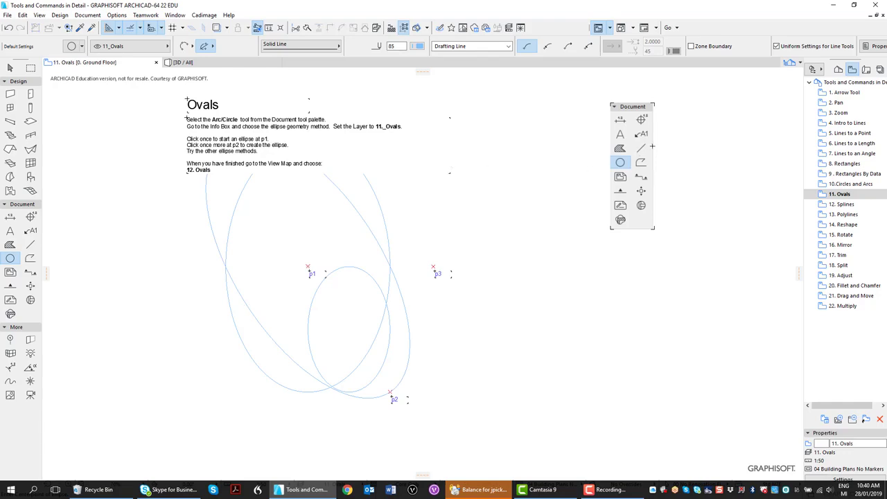
Draw three separate angled lines with the Line tool, two beside the ellipses and one short one near p1.
left_click(30, 245)
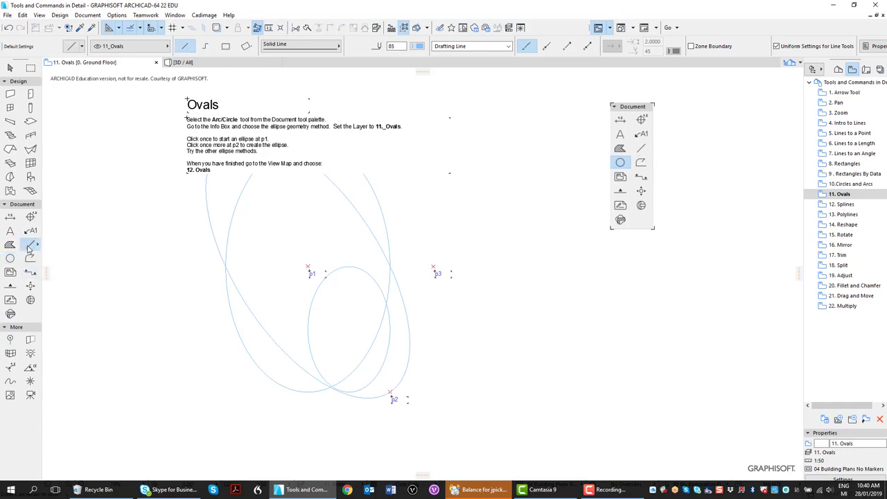
left_click(108, 290)
left_click(250, 229)
left_click(269, 262)
left_click(326, 319)
left_click(143, 360)
left_click(233, 386)
Draw a circle tangential to the three angled lines with the Arc/Circle tool, keeping the solution that lies between them.
left_click(9, 258)
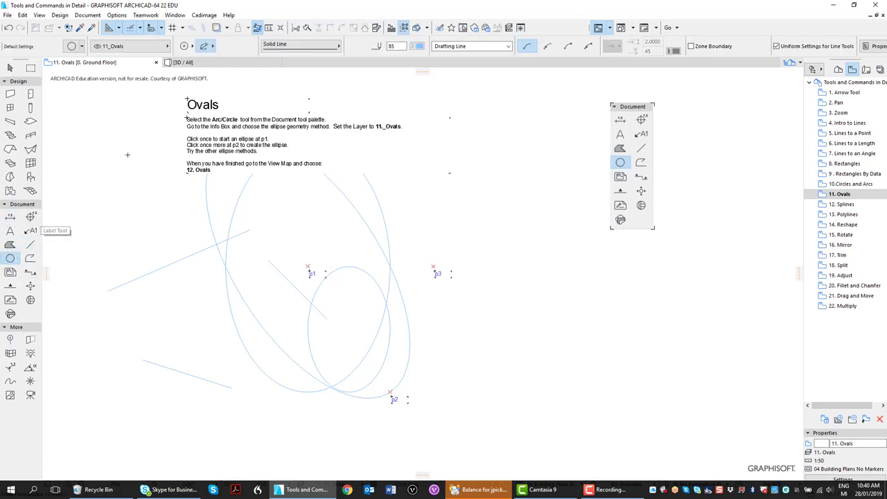
left_click(194, 47)
left_click(223, 40)
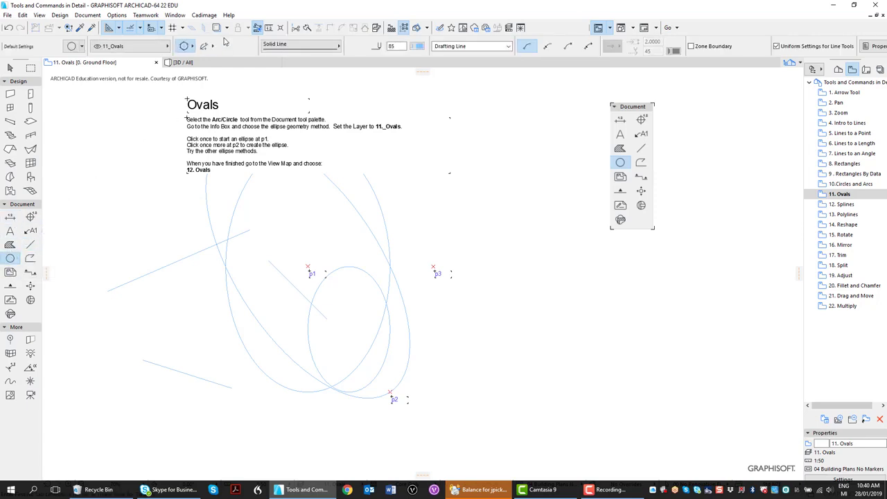
left_click(197, 253)
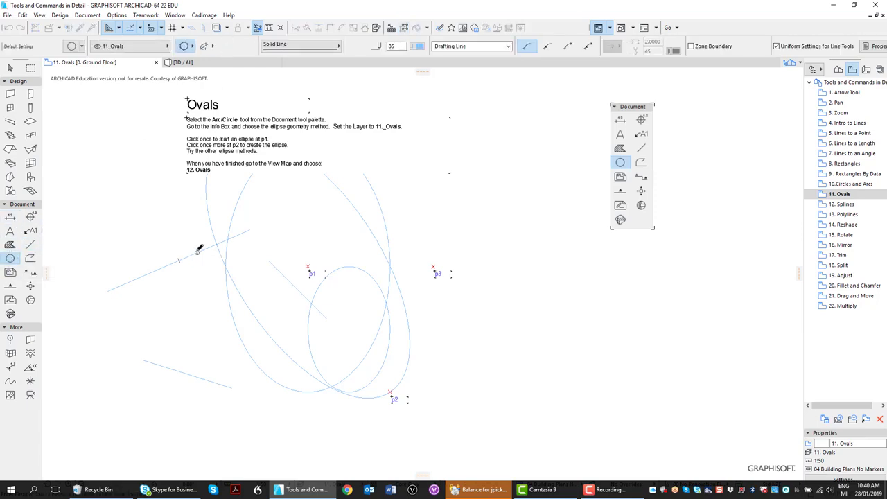
left_click(188, 375)
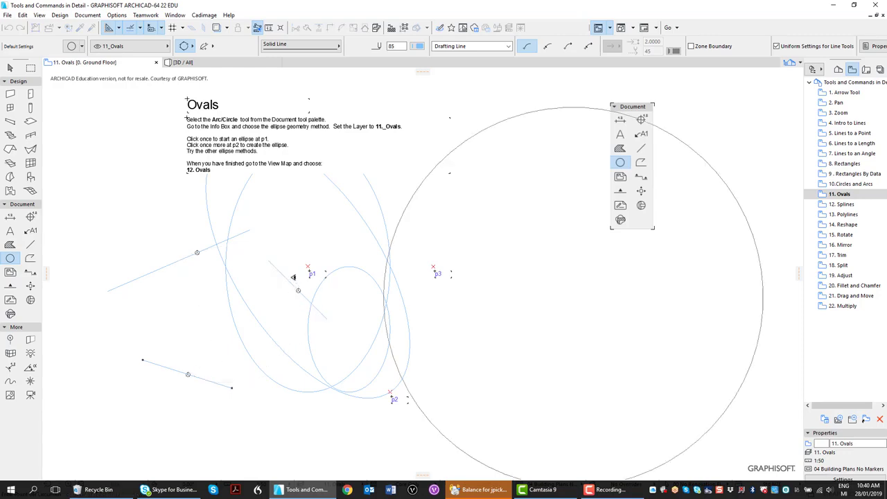
left_click(298, 289)
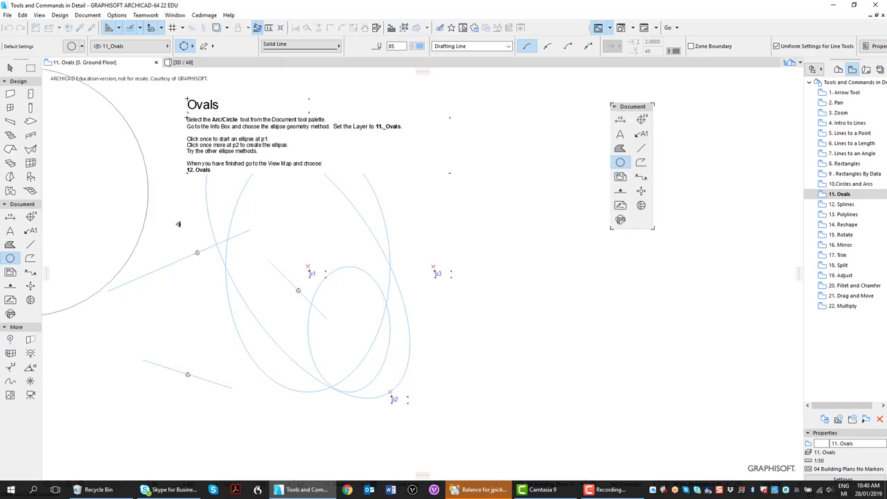
left_click(186, 308)
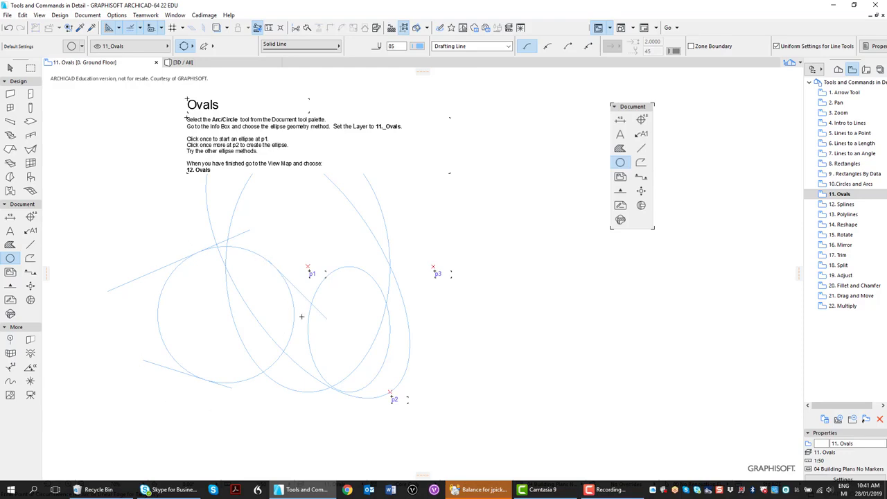
Open the 12. Splines view and set the Spline tool to layer 12_Splines.
left_click(848, 204)
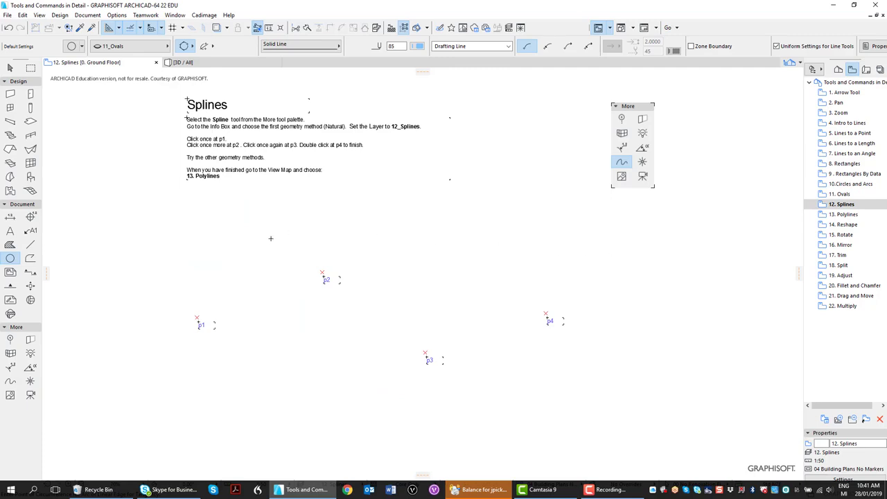
left_click(11, 381)
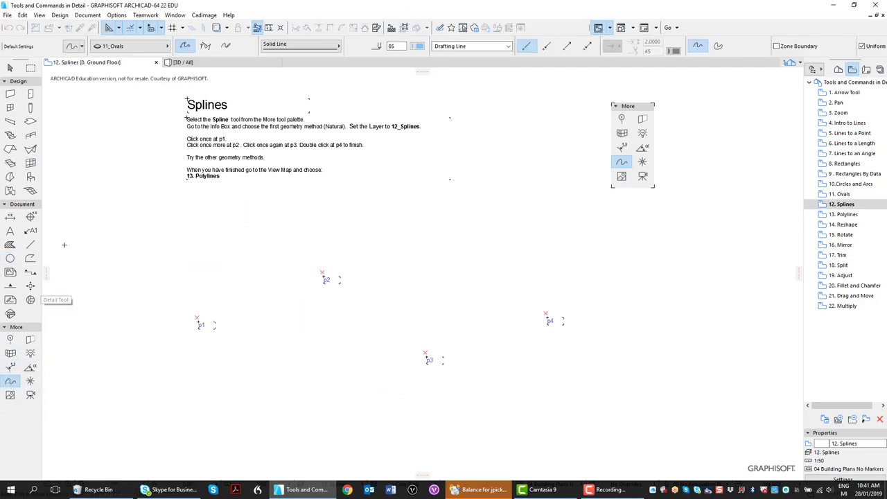
left_click(168, 46)
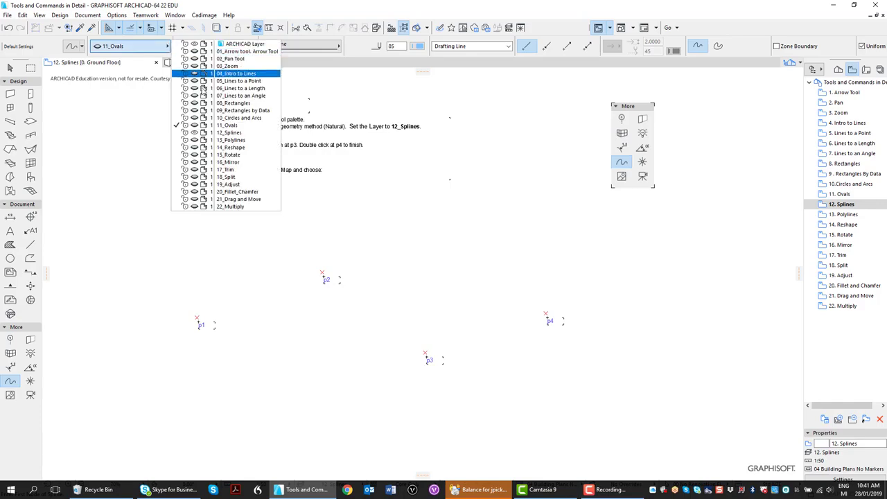
left_click(230, 132)
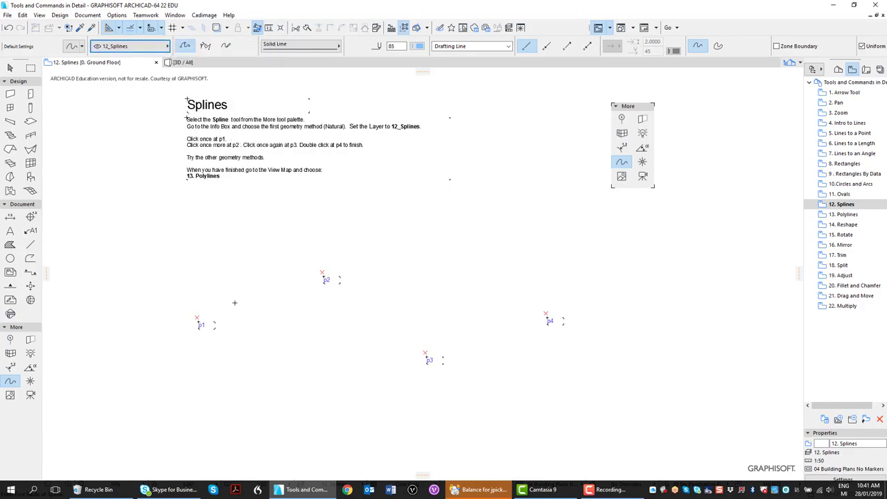
Draw a Natural spline from p1 through p2 and p3, finishing at p4.
left_click(197, 317)
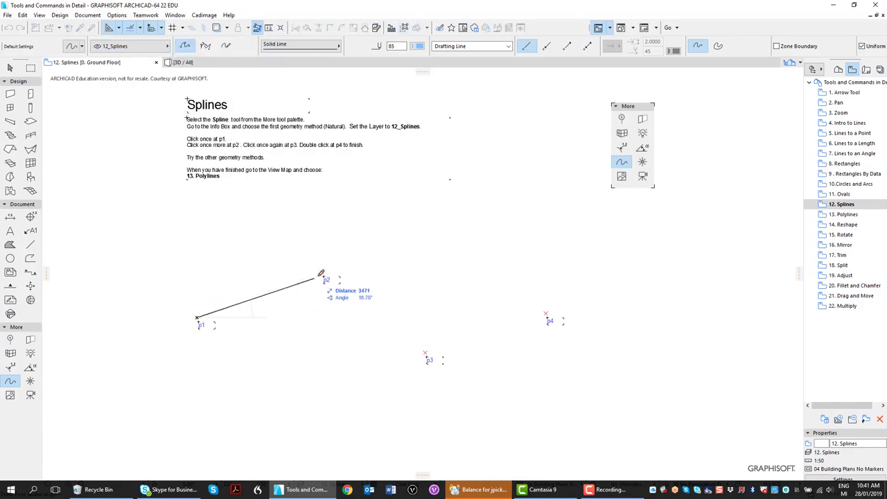
left_click(322, 272)
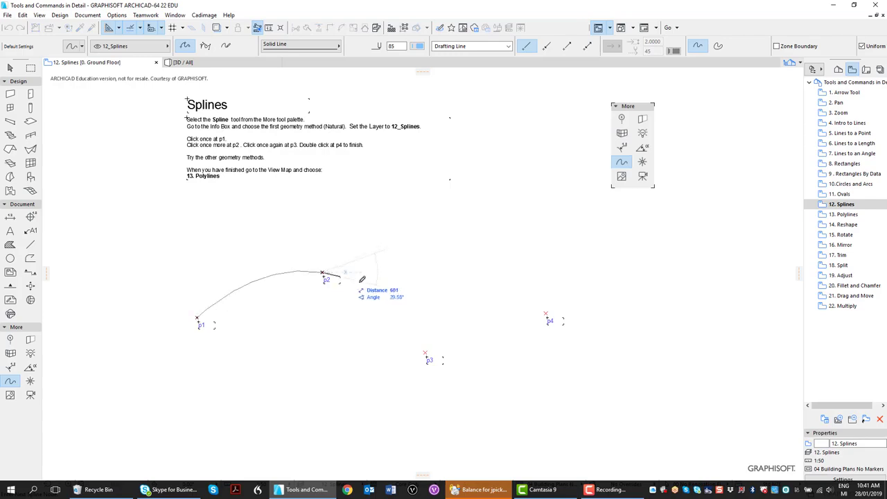
left_click(427, 352)
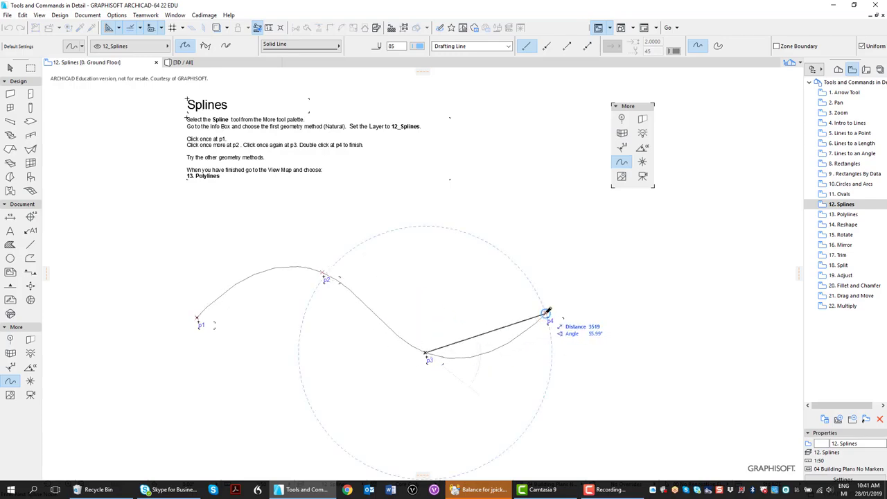
double_click(548, 312)
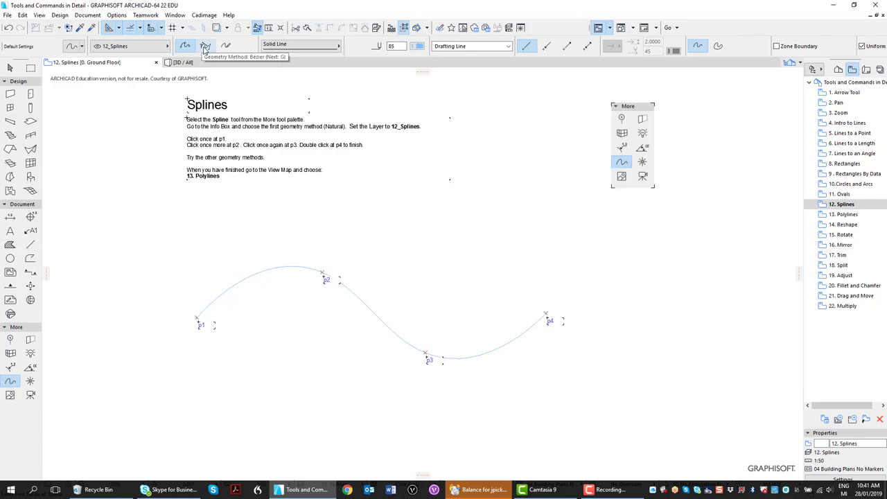
Draw a Bézier spline from p1 through p2 and p3 to p4 without pulling out tangent handles.
left_click(205, 47)
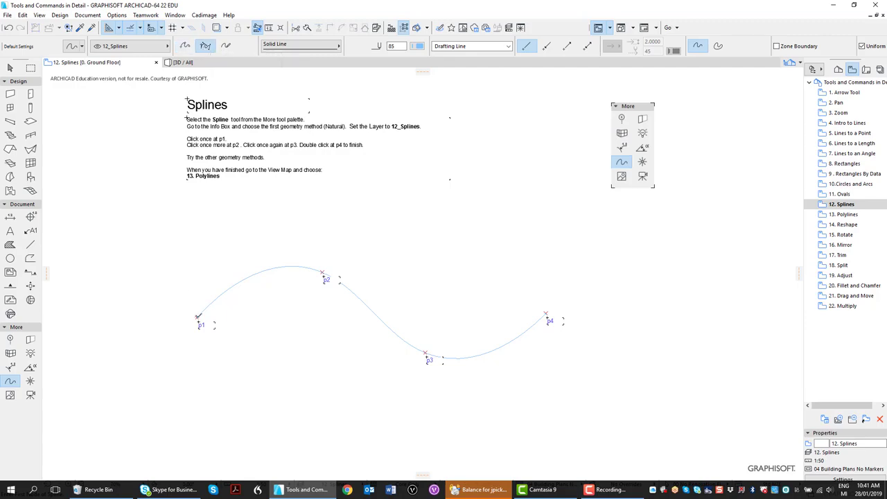
left_click(198, 317)
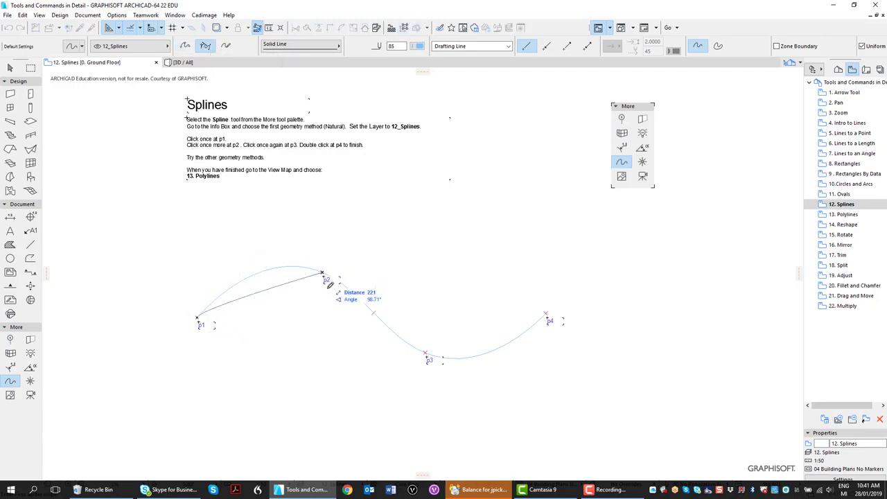
left_click(425, 352)
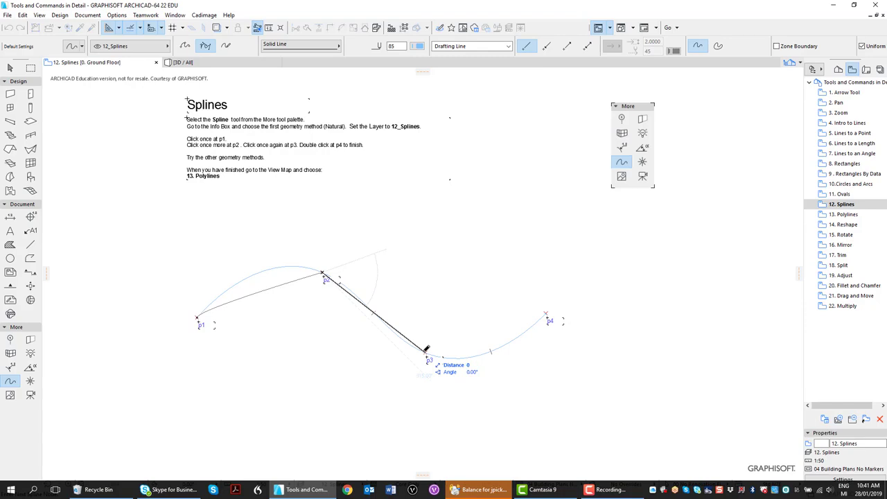
double_click(546, 315)
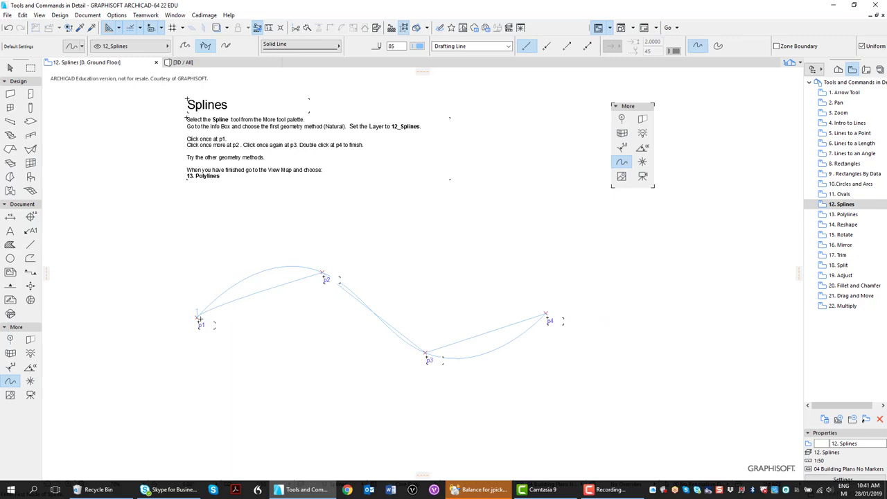
Draw a second Bézier spline through p1 to p4 with pulled-out tangent handles, continuing through two more points above p4.
left_click(197, 315)
left_click(323, 273)
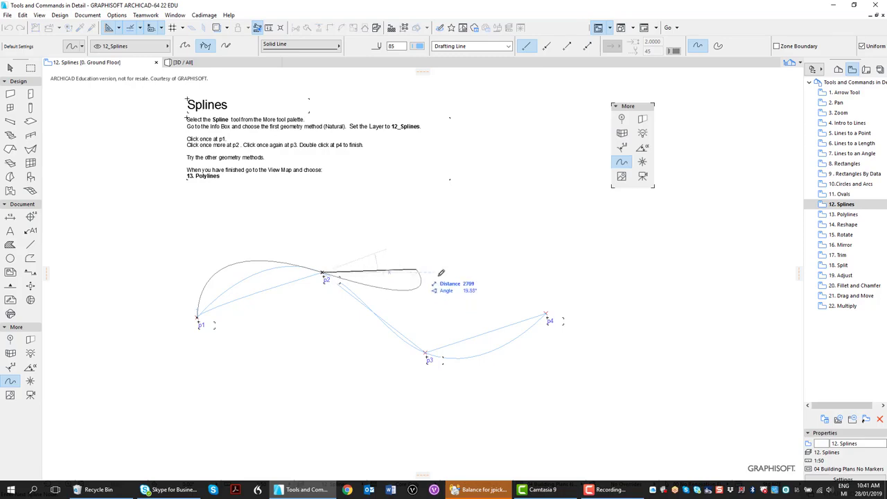
left_click(424, 353)
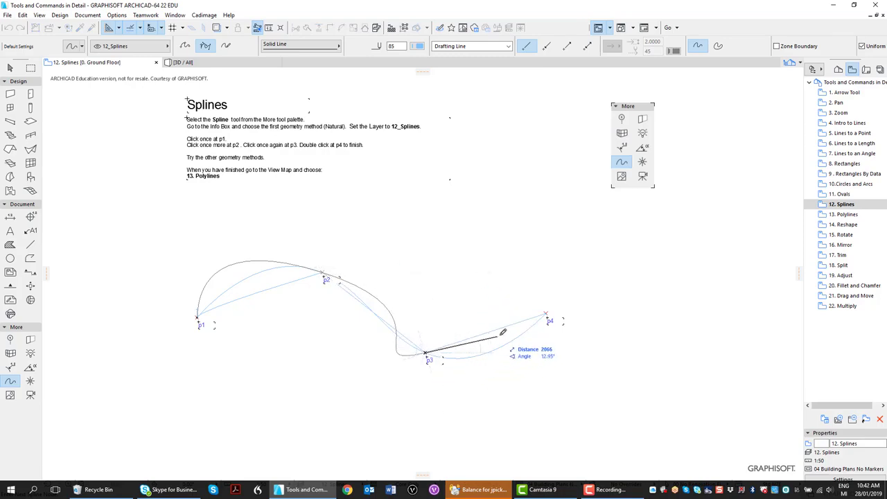
left_click(546, 316)
left_click(525, 219)
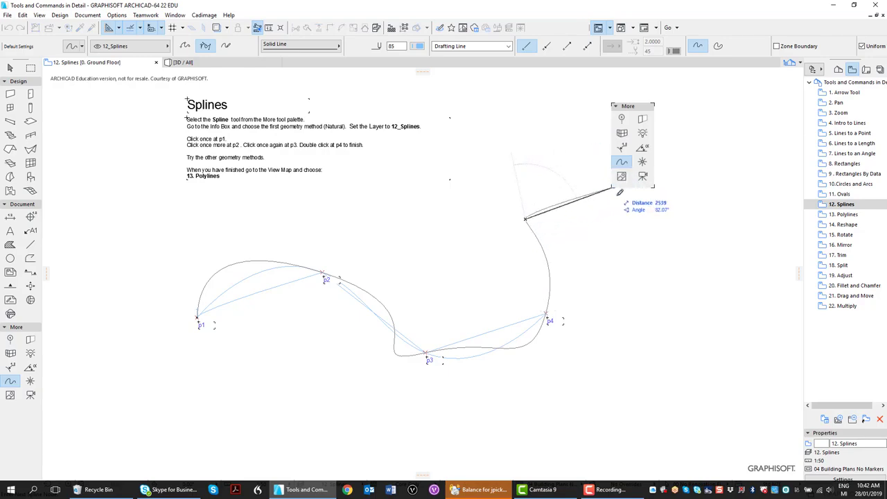
double_click(562, 158)
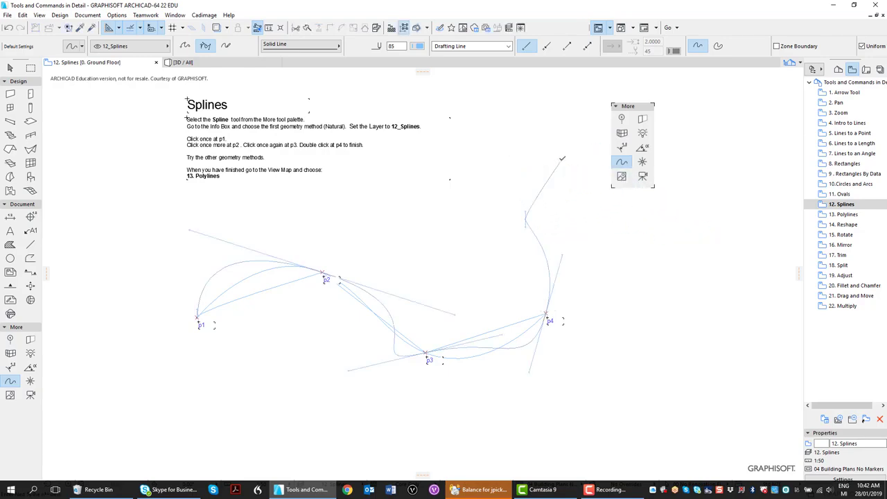
Select the second Bézier spline and reshape it around p2 by shortening and turning its tangent handles to a nearly horizontal direction.
left_click(11, 68)
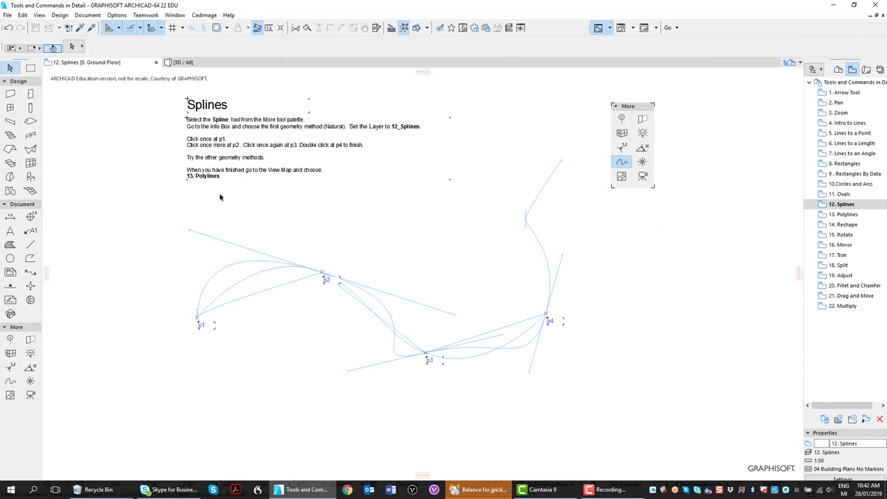
left_click(212, 281)
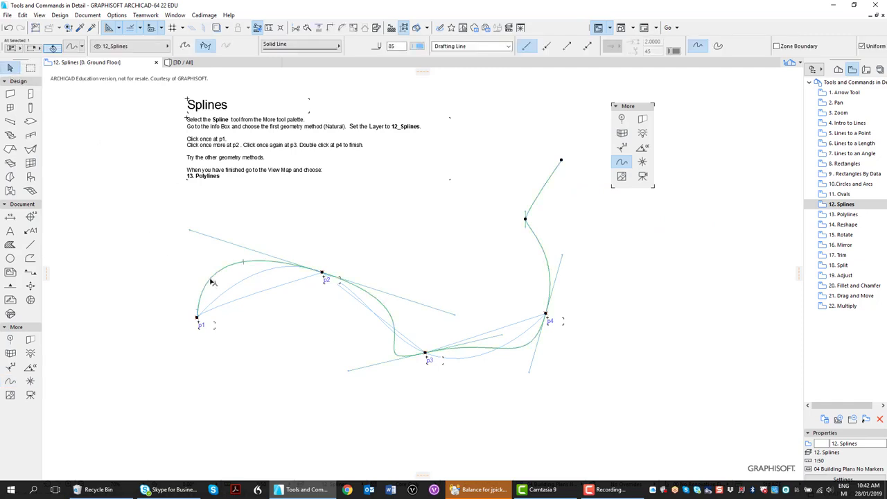
left_click(190, 231)
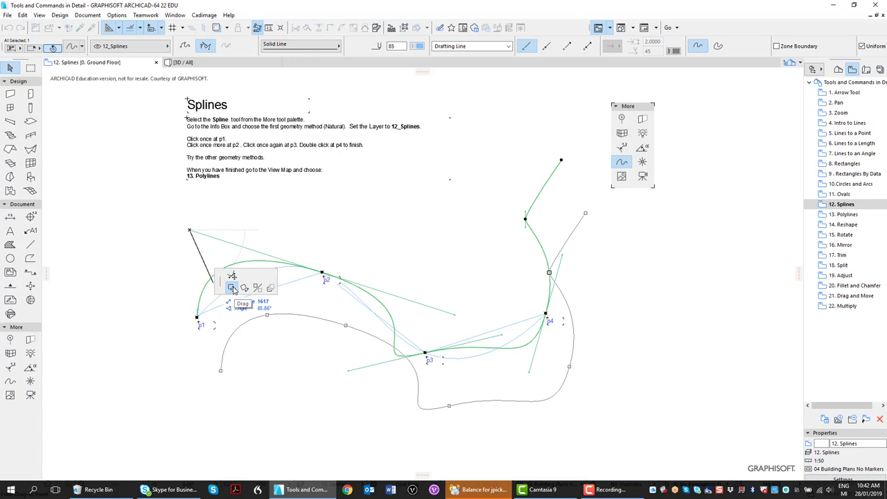
left_click(232, 276)
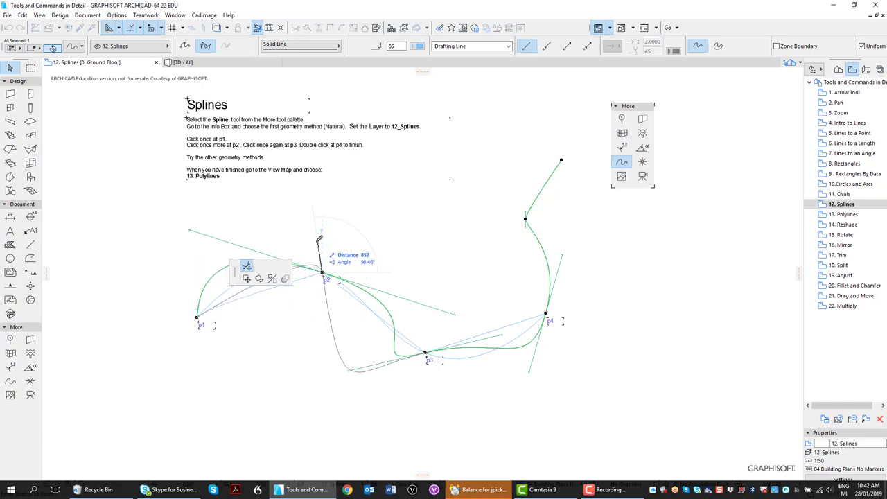
left_click(307, 242)
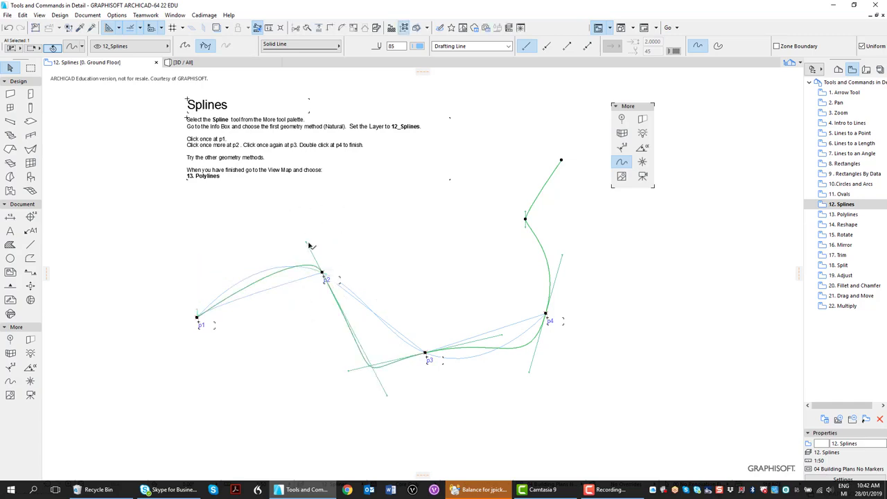
left_click(387, 397)
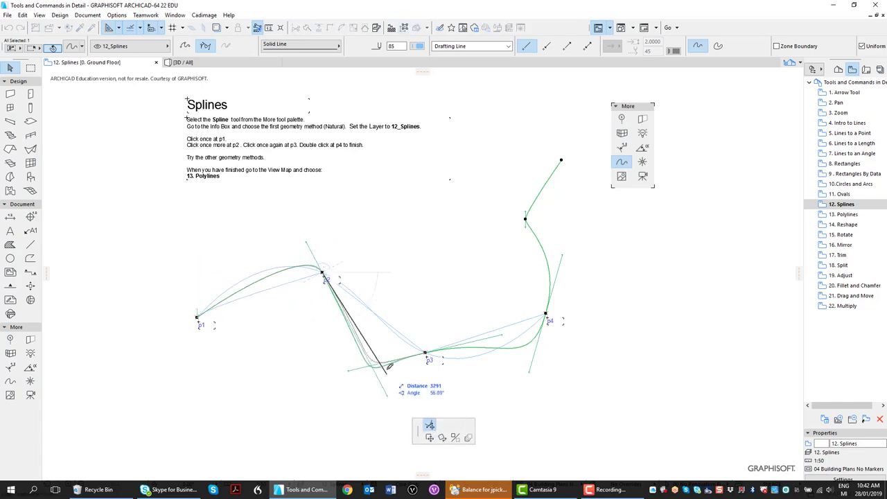
left_click(381, 272)
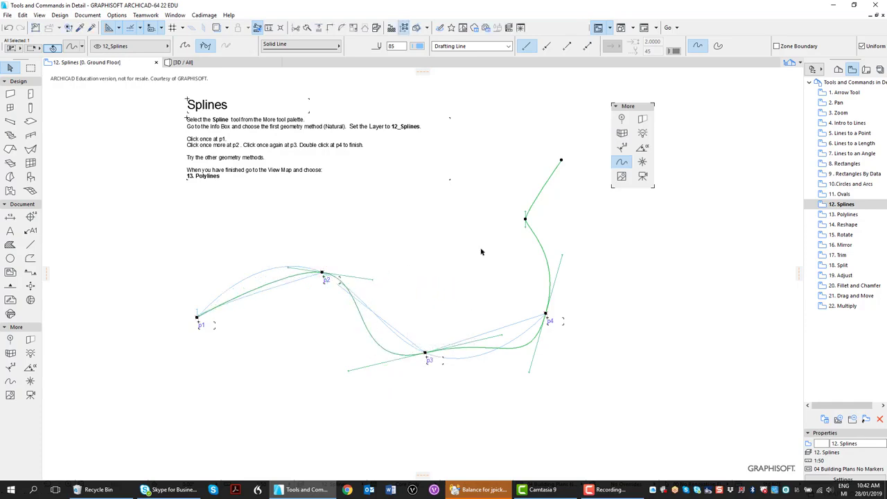
Lengthen both tangent handles at the spline vertex above p4 to round the curve, and deselect the spline.
left_click(525, 226)
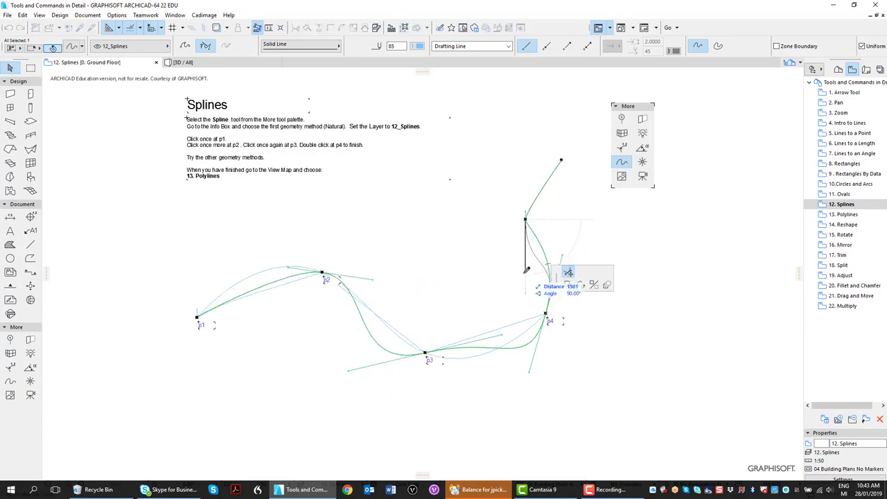
left_click(525, 274)
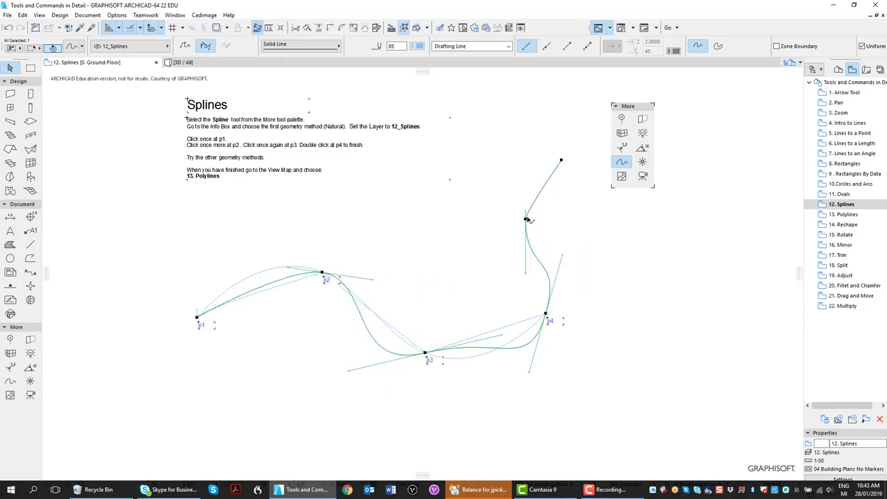
left_click(523, 167)
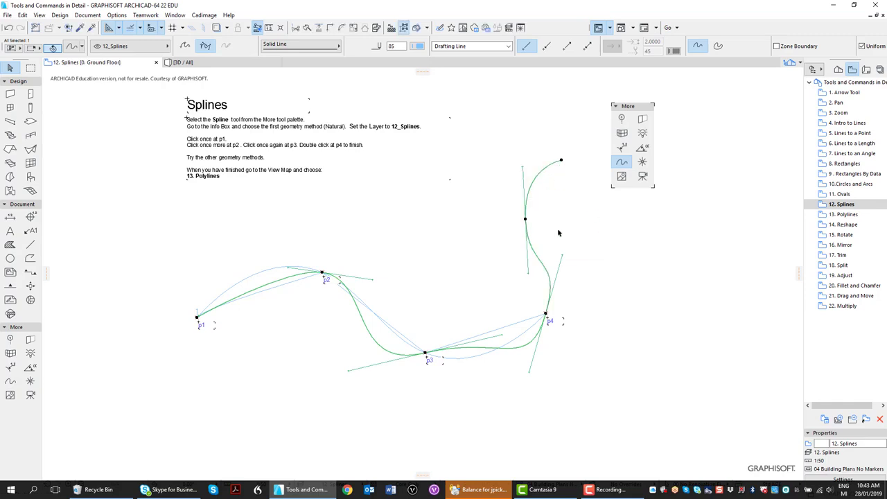
left_click(768, 210)
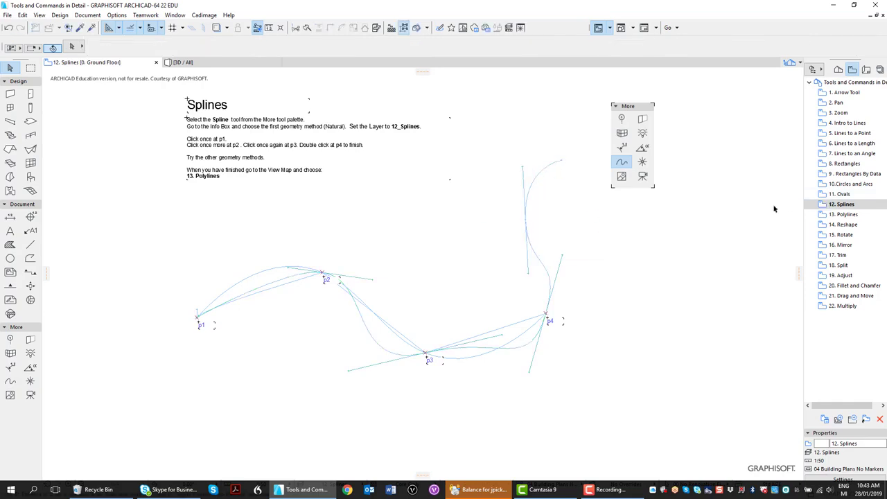
Open the 13. Polylines view and set the Polyline tool to layer 13_Polylines with the Polygonal geometry method.
double_click(850, 215)
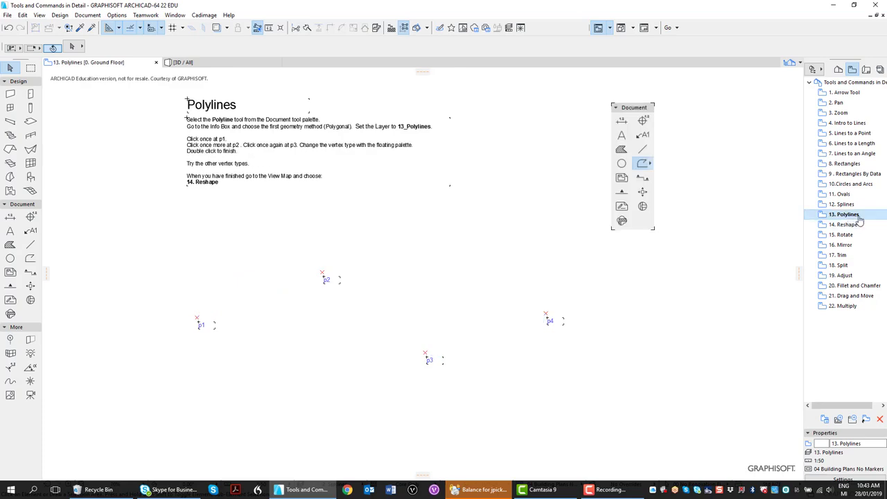
left_click(29, 259)
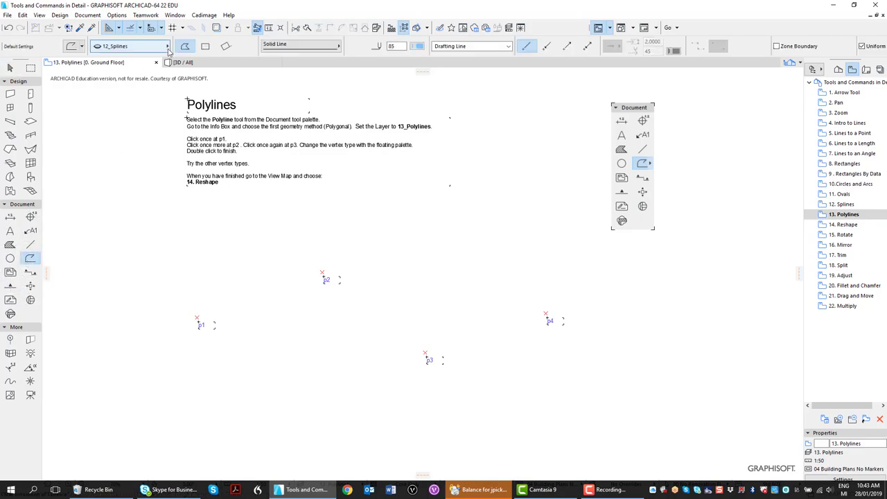
left_click(129, 46)
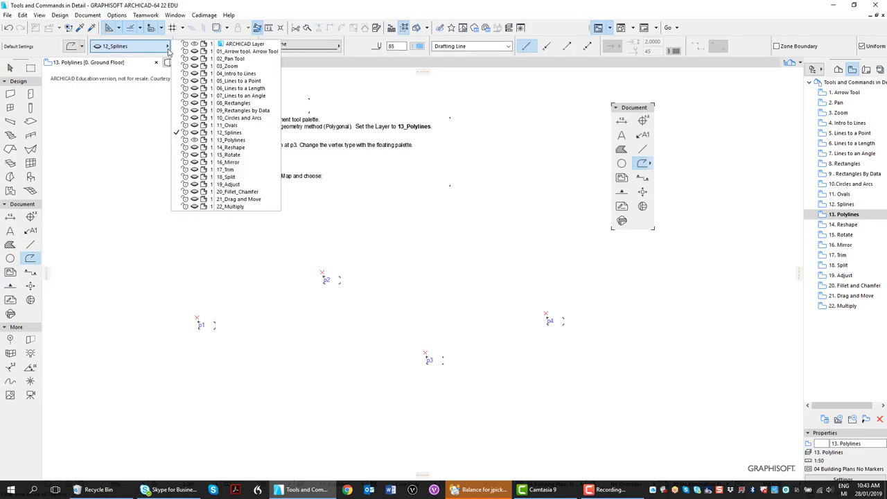
left_click(234, 140)
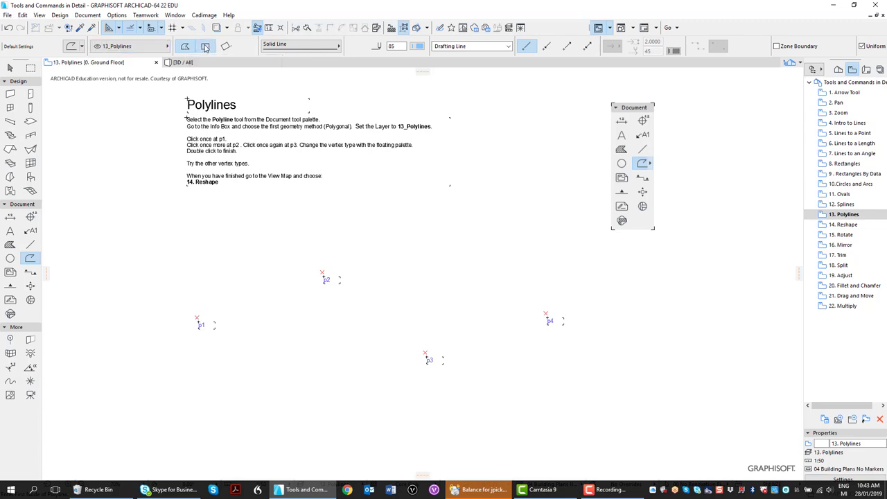
left_click(185, 46)
Draw a polyline with a straight segment from p1 to p2, continuing with tangential arcs to p3 and p4.
left_click(197, 317)
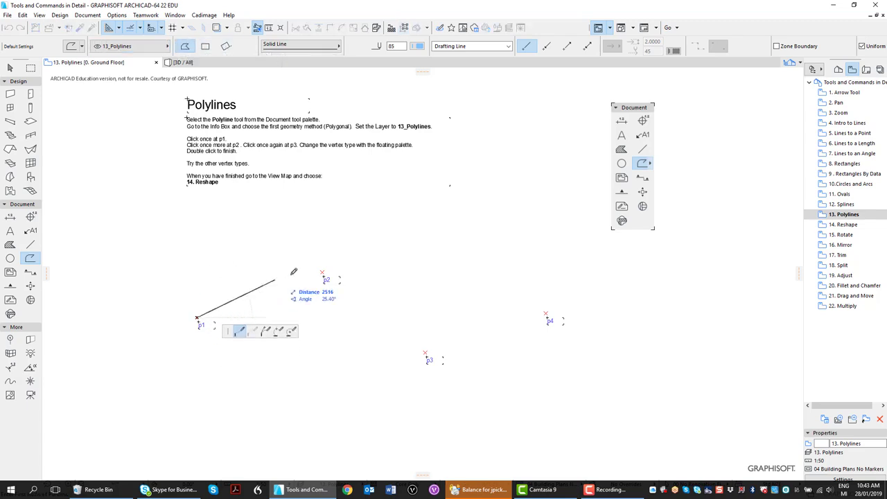
left_click(322, 272)
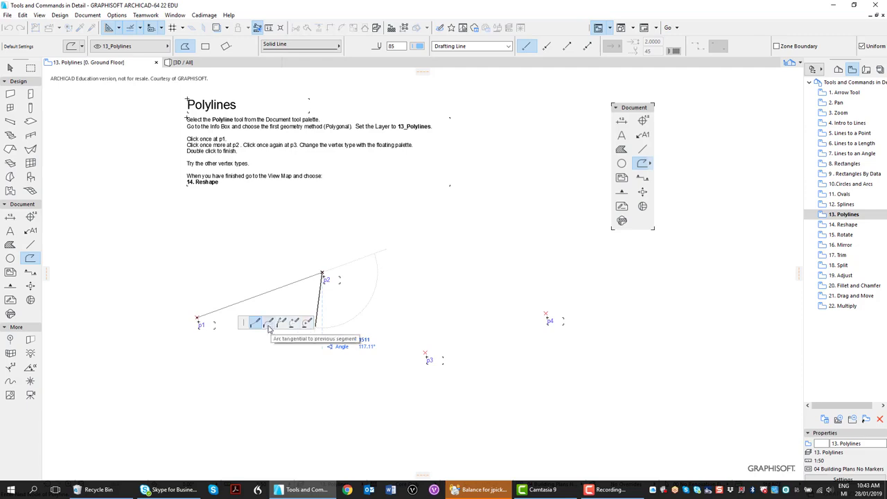
left_click(269, 324)
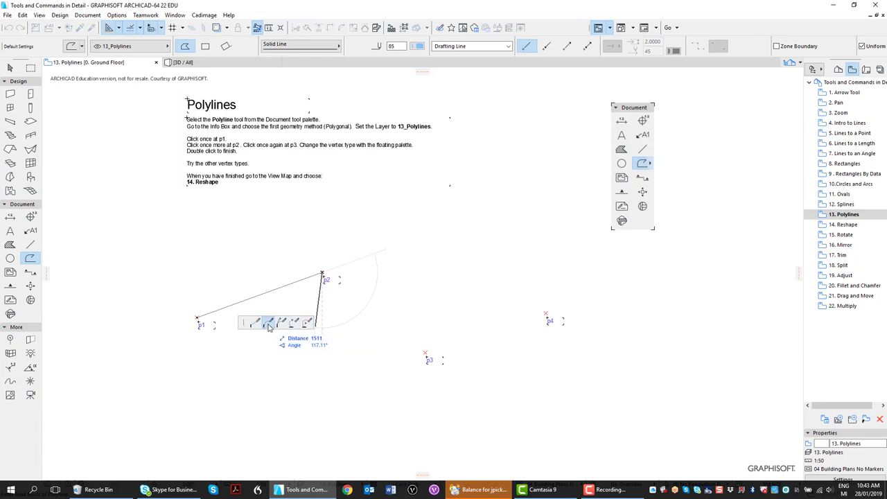
left_click(425, 353)
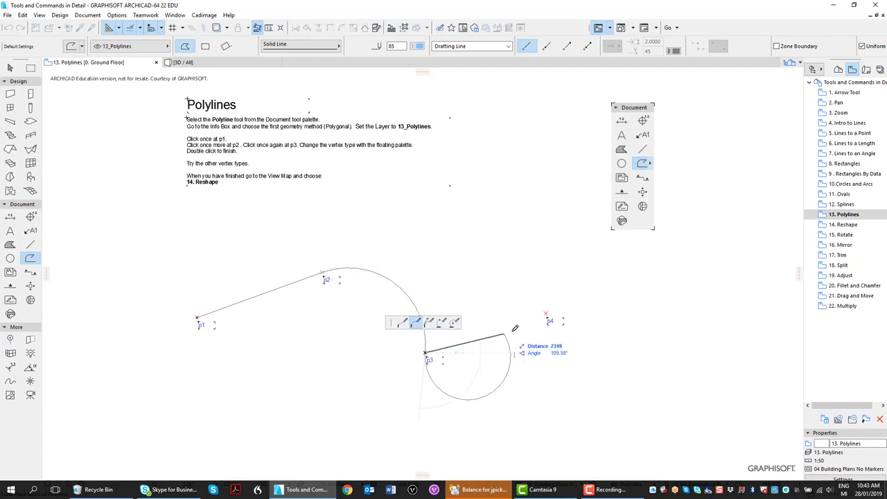
double_click(547, 314)
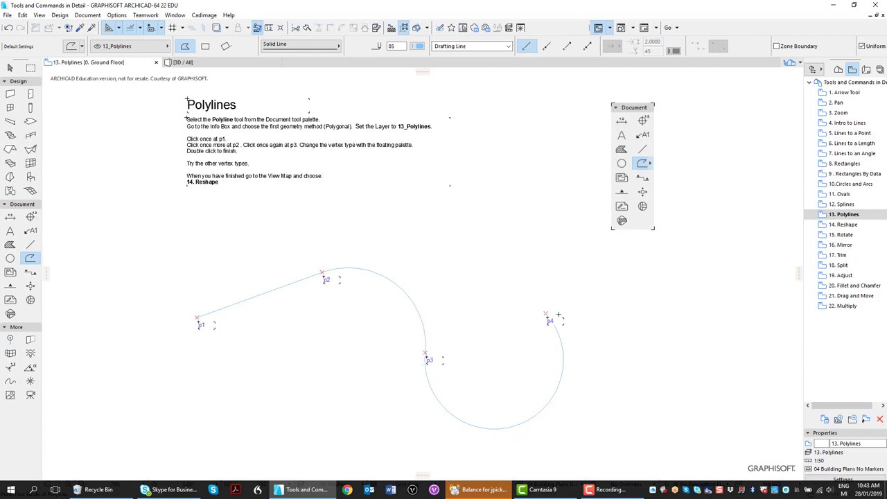
Draw a second polyline above the first, with a long horizontal segment followed by four gentle tangential arcs.
left_click(199, 236)
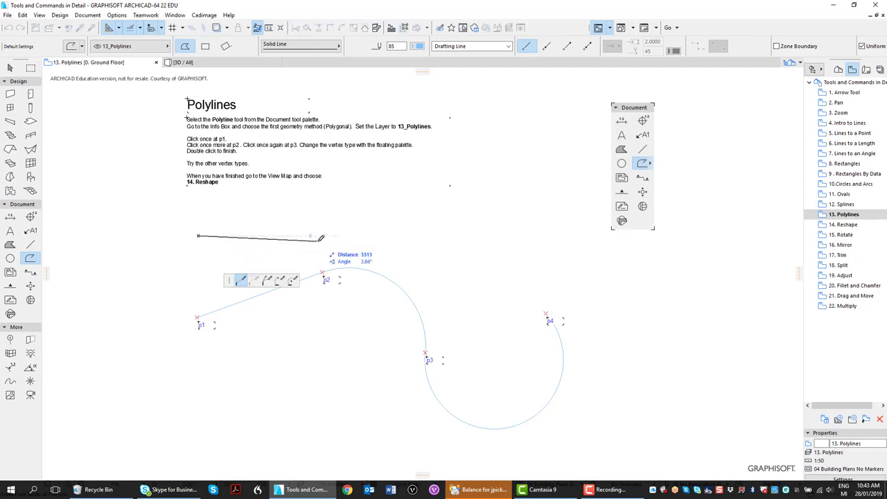
left_click(444, 235)
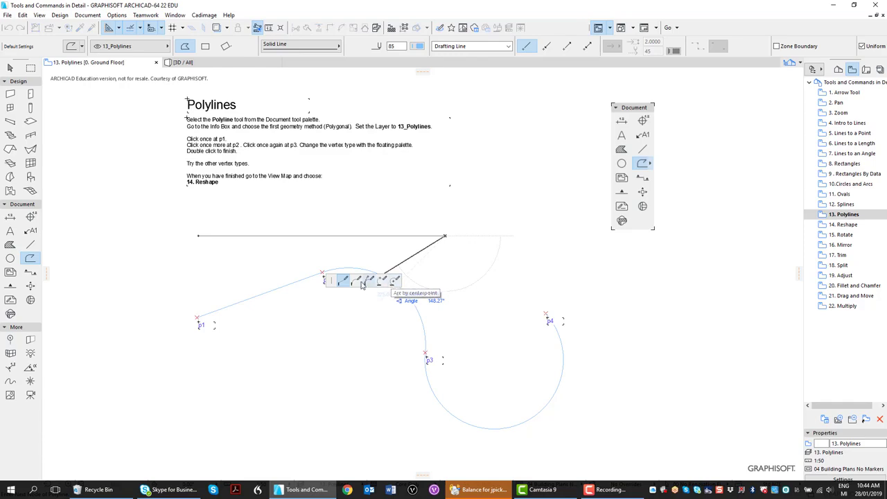
left_click(516, 218)
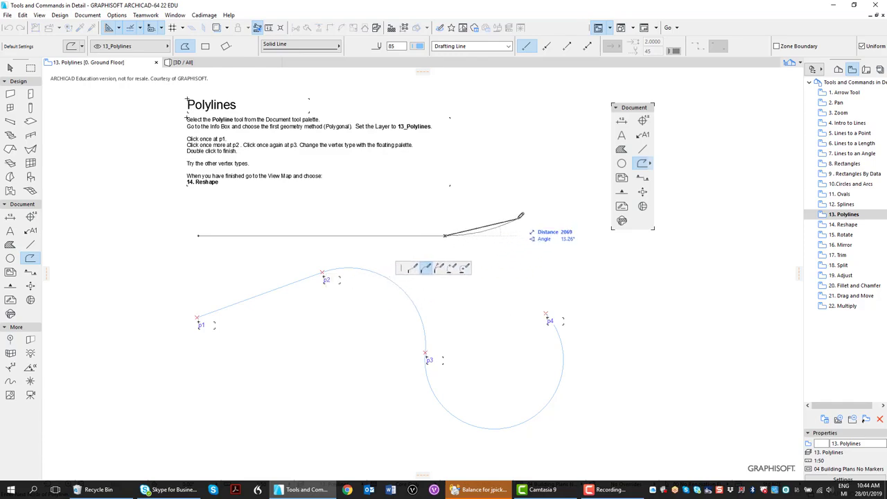
left_click(598, 179)
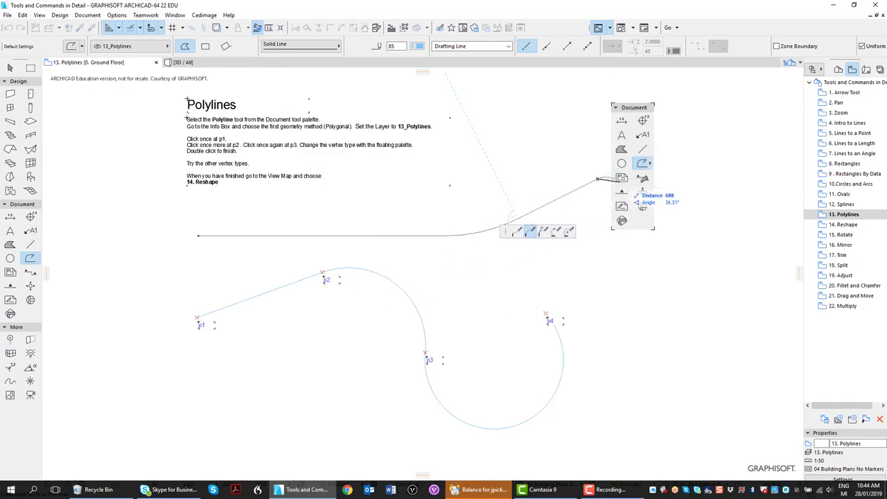
left_click(688, 178)
double_click(782, 212)
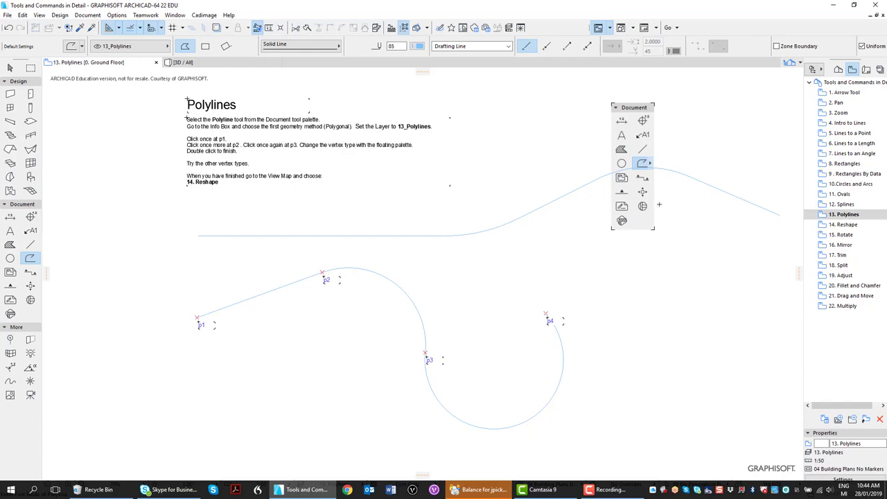
Open the 14. Reshape view and select the rectangular fill with the Arrow tool.
left_click(9, 69)
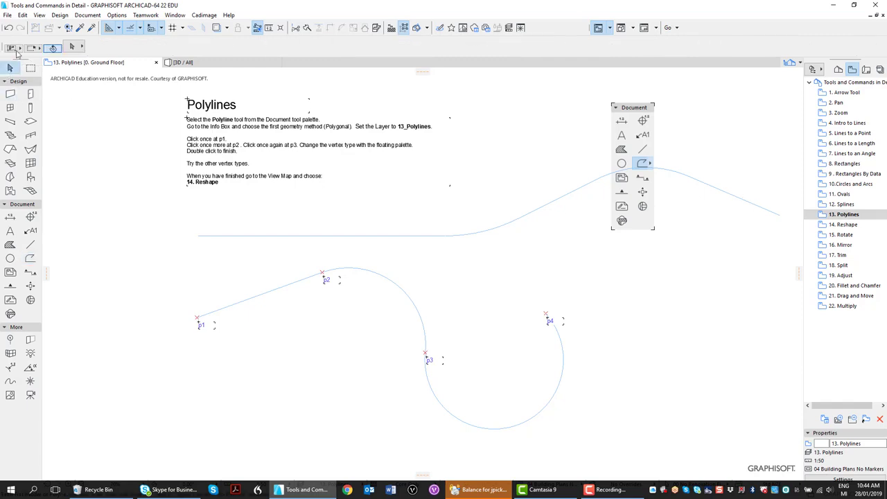
double_click(844, 227)
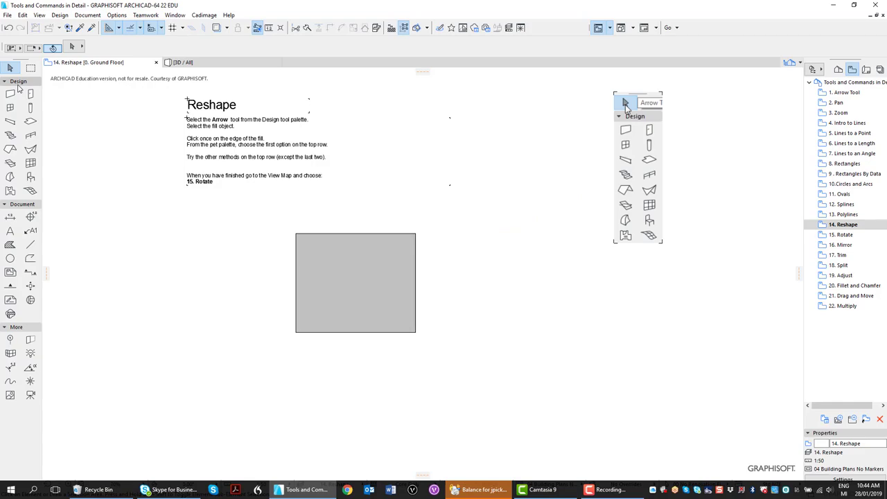
left_click(346, 264)
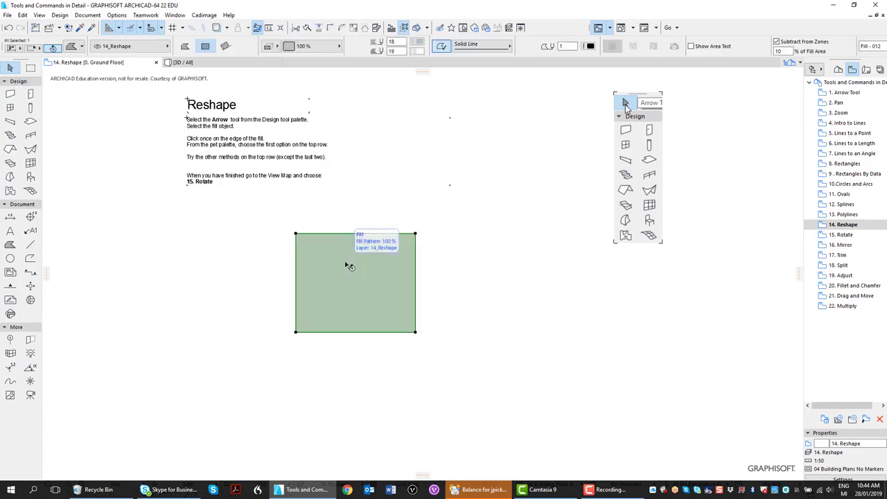
Insert two new vertices on the right side of the fill, pulling each one outward.
left_click(416, 292)
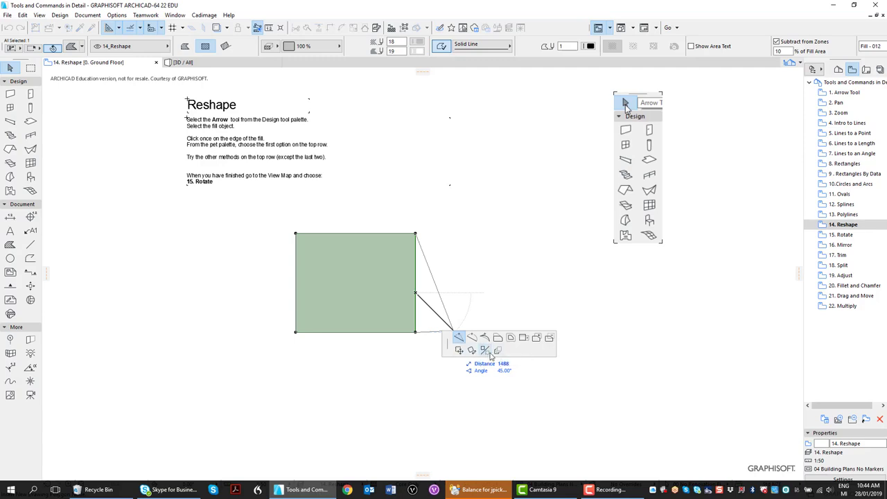
left_click(458, 338)
left_click(436, 272)
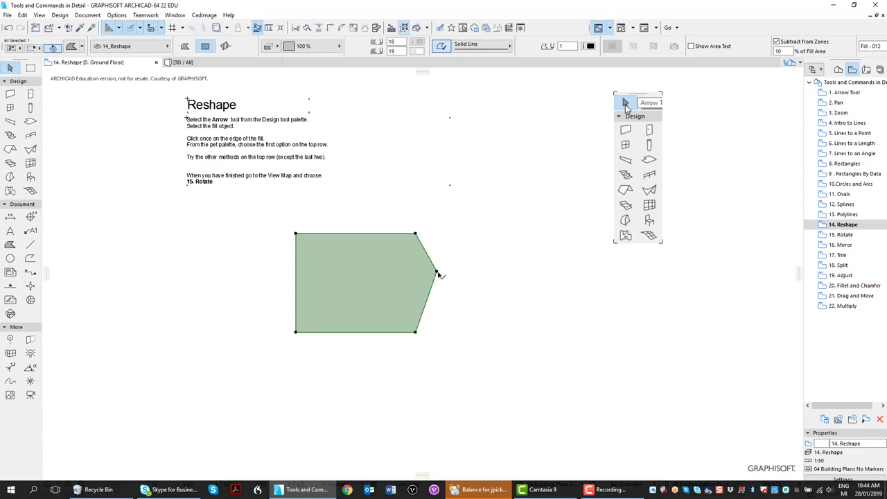
left_click(428, 254)
left_click(459, 293)
left_click(437, 241)
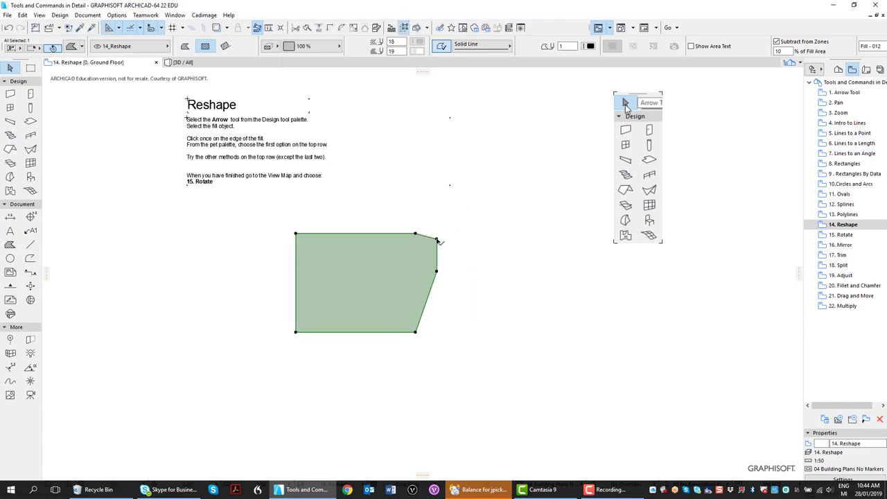
Curve the fill's lower-right, top and left edges outward into arcs.
left_click(429, 298)
left_click(483, 339)
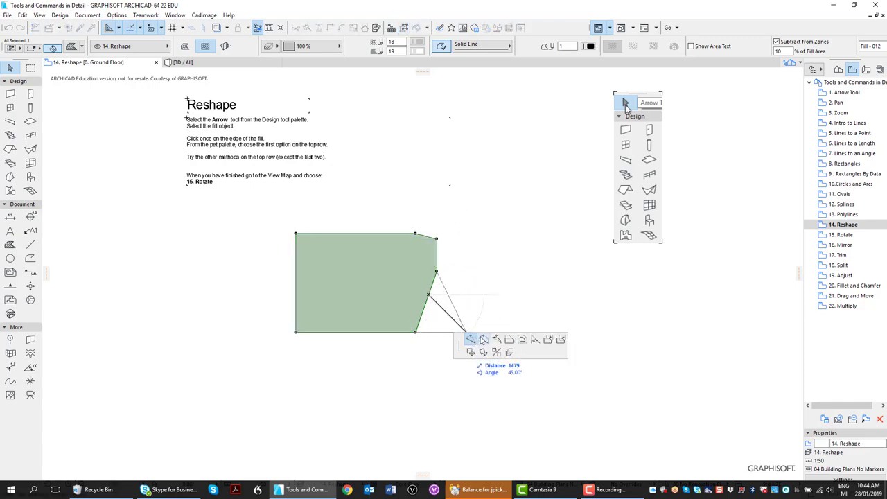
left_click(449, 309)
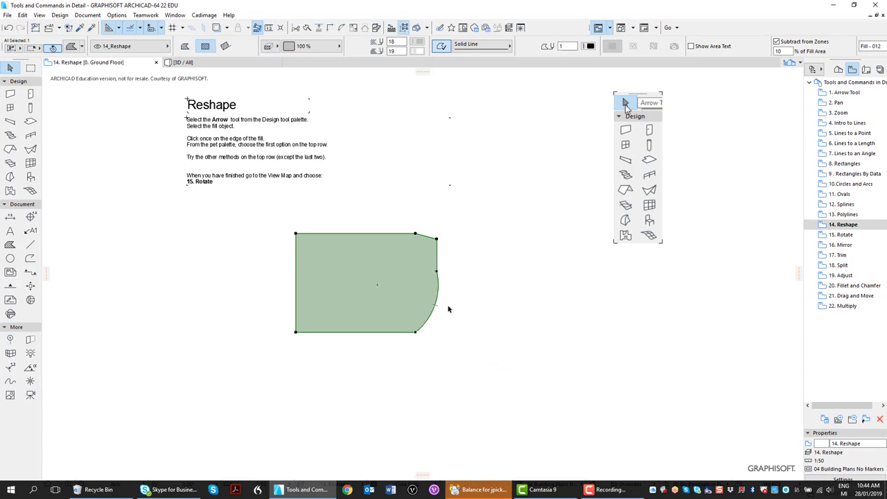
left_click(358, 233)
left_click(404, 277)
left_click(365, 215)
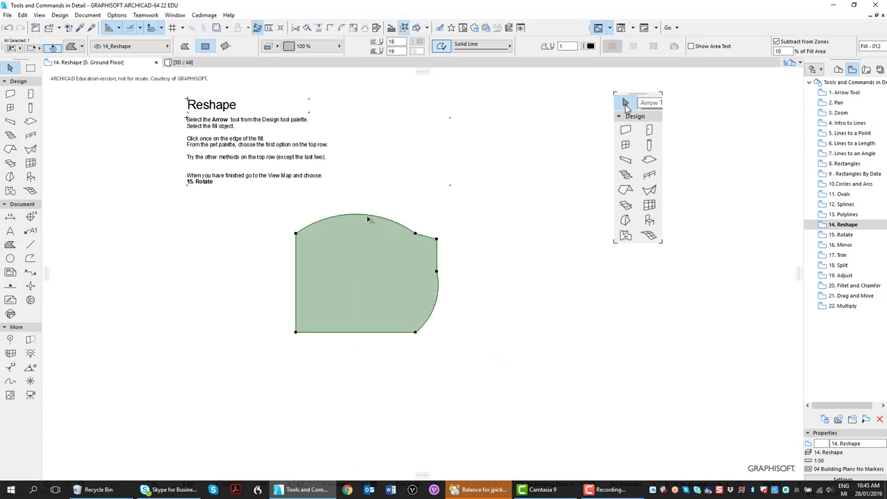
left_click(296, 277)
left_click(278, 279)
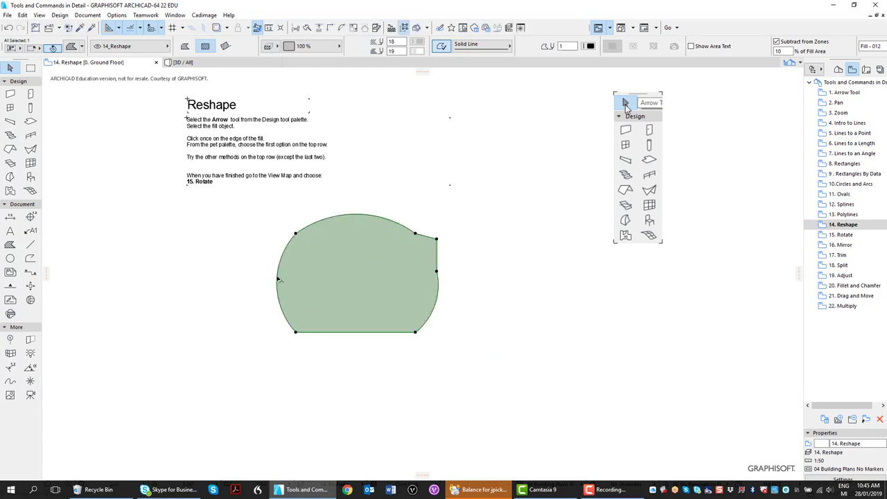
Offset the fill's straight bottom edge slightly outward, and merge that edge into the left arc.
left_click(375, 332)
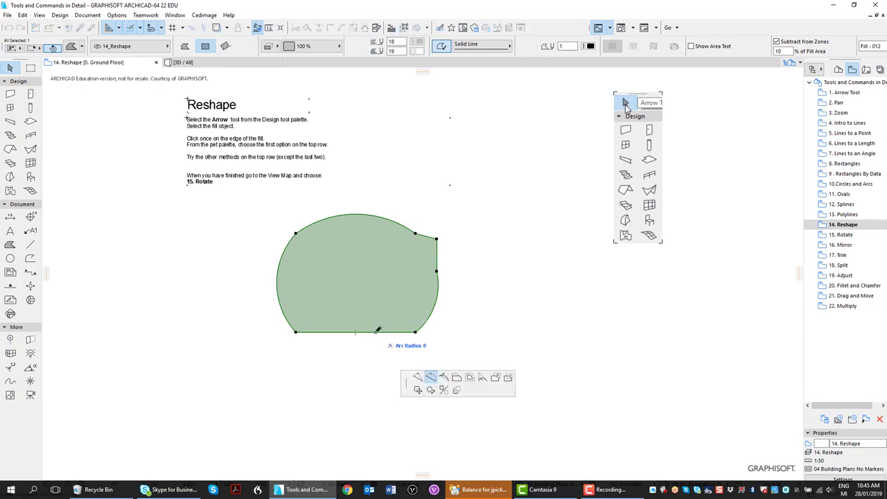
left_click(456, 378)
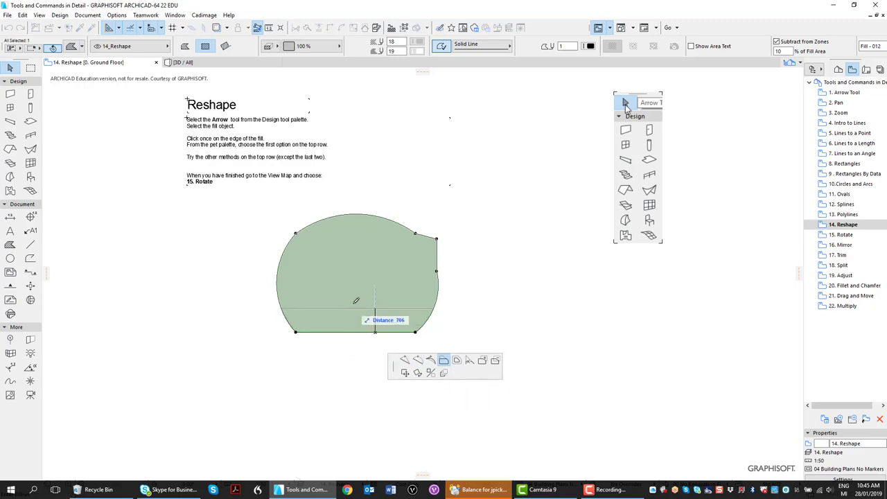
left_click(352, 344)
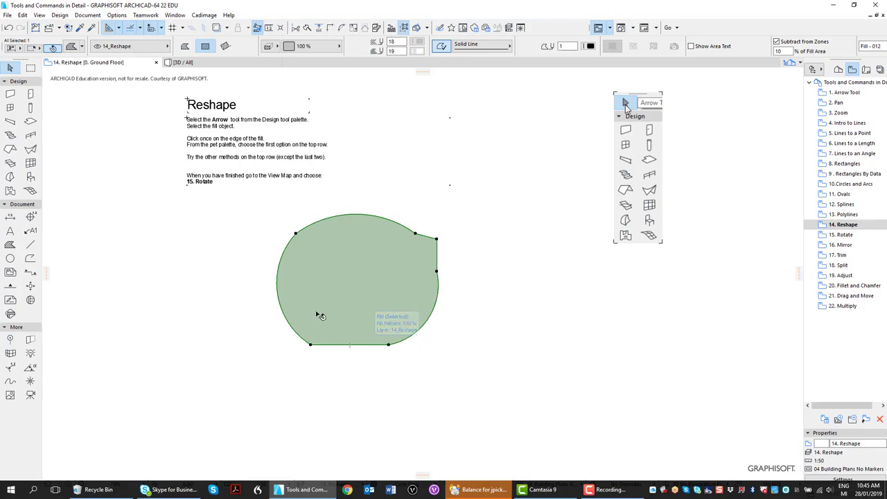
left_click(373, 345)
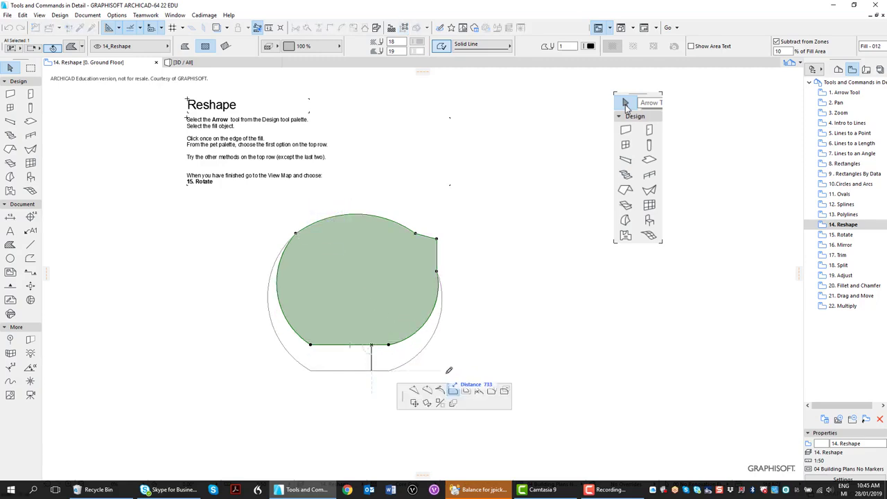
left_click(478, 394)
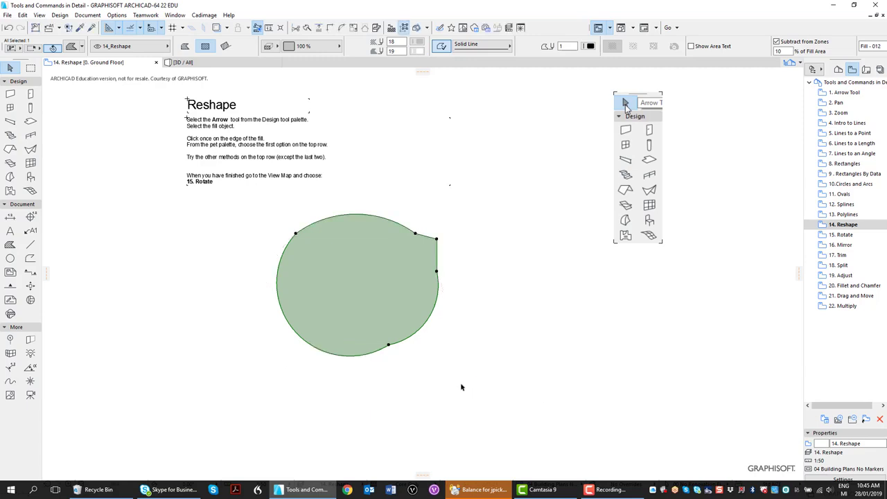
Move the fill's lower-right vertex slightly upward, and offset all of its edges outward to enlarge the shape.
left_click(388, 346)
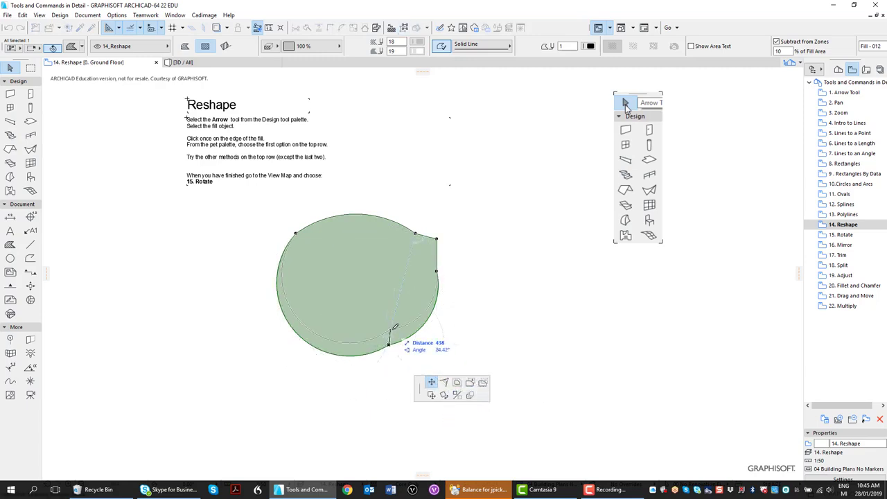
left_click(393, 329)
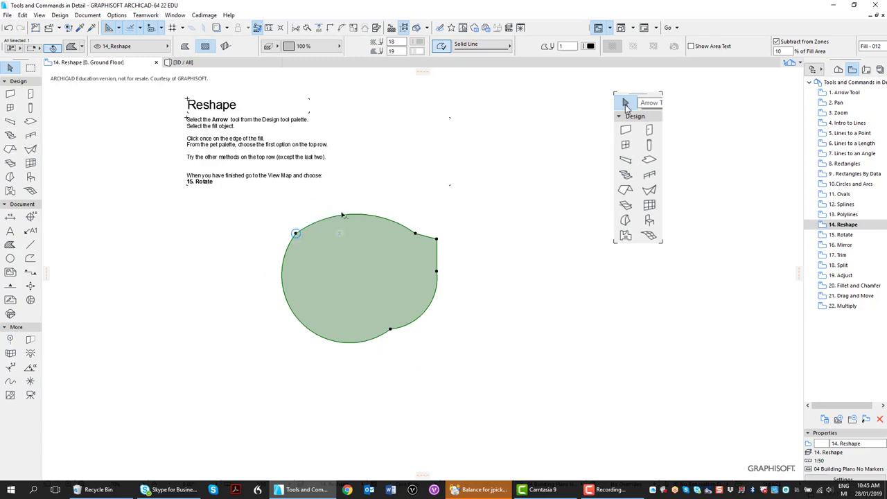
left_click(295, 233)
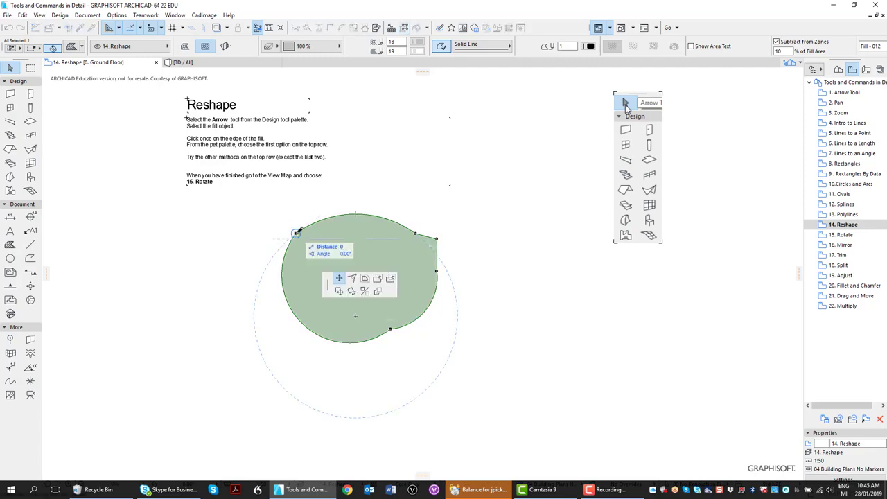
left_click(363, 281)
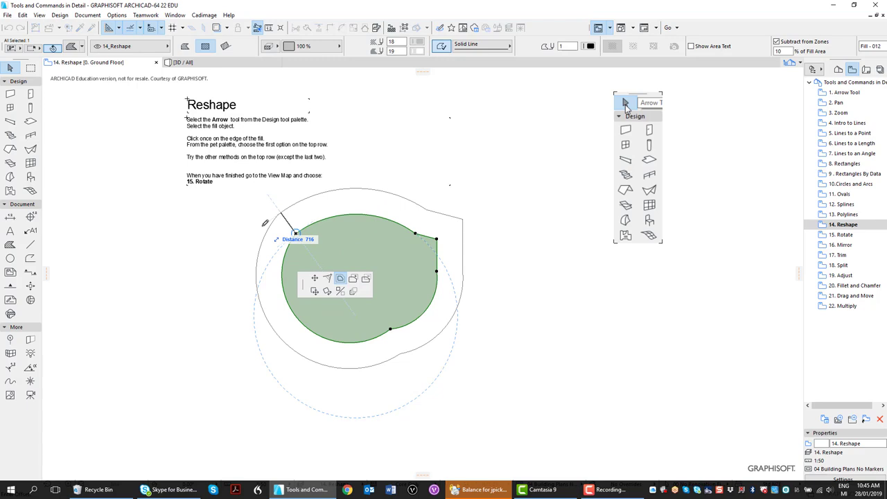
left_click(255, 217)
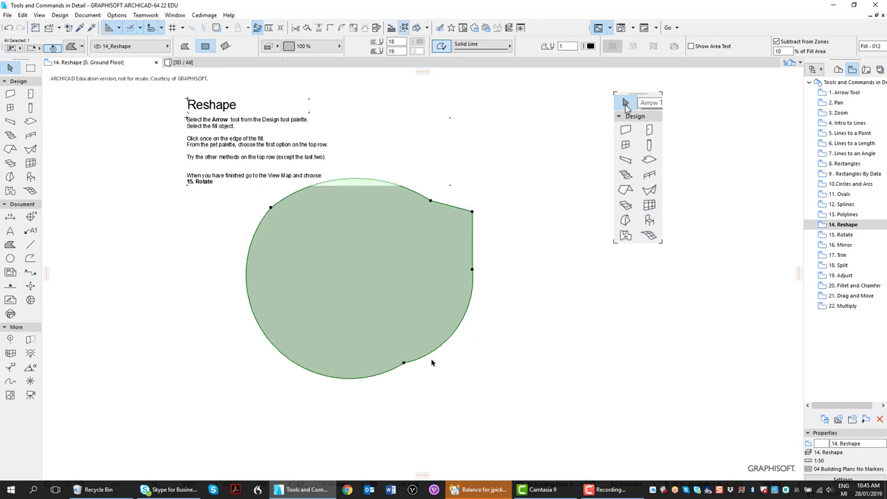
Offset all of the fill's edges inward by about 510 to shrink the shape, and open the 15. Rotate exercise.
left_click(449, 340)
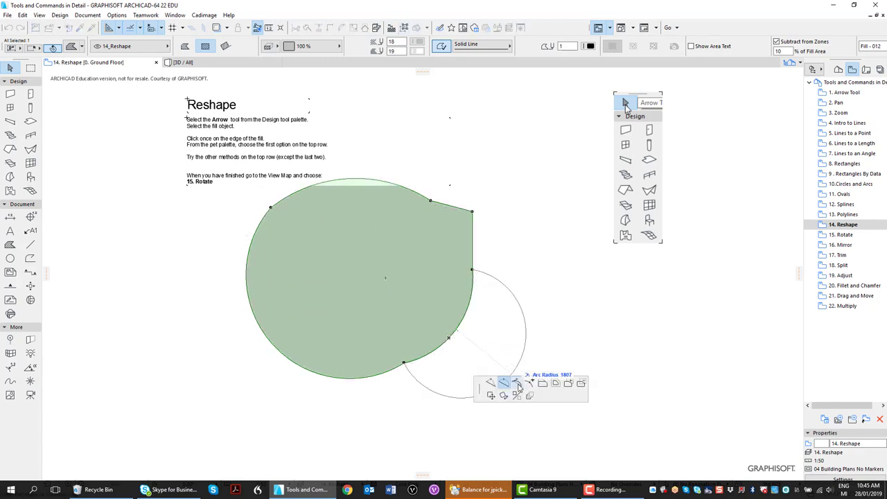
left_click(555, 384)
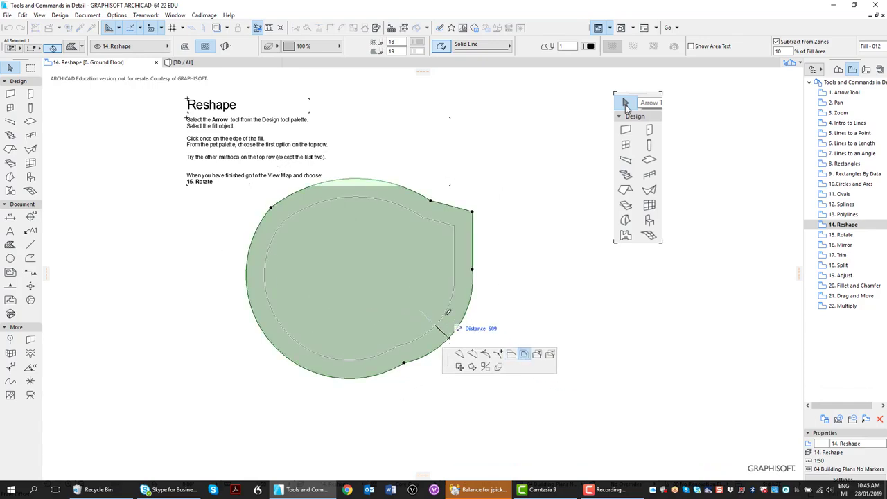
left_click(447, 318)
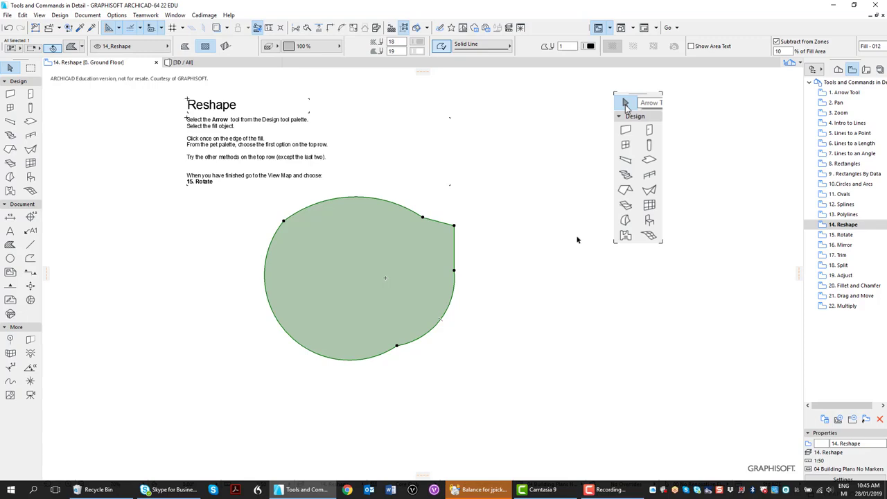
double_click(842, 235)
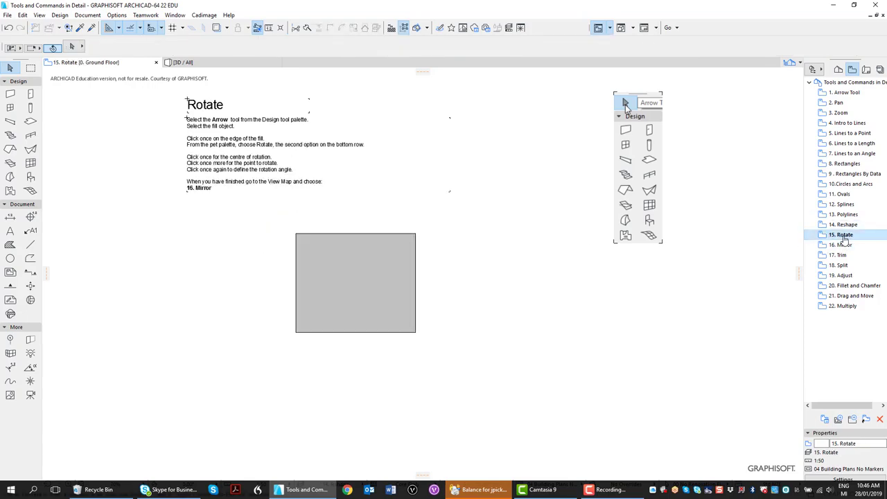
Rotate the rectangular fill 32° about its lower-left corner, and undo the rotation.
left_click(398, 251)
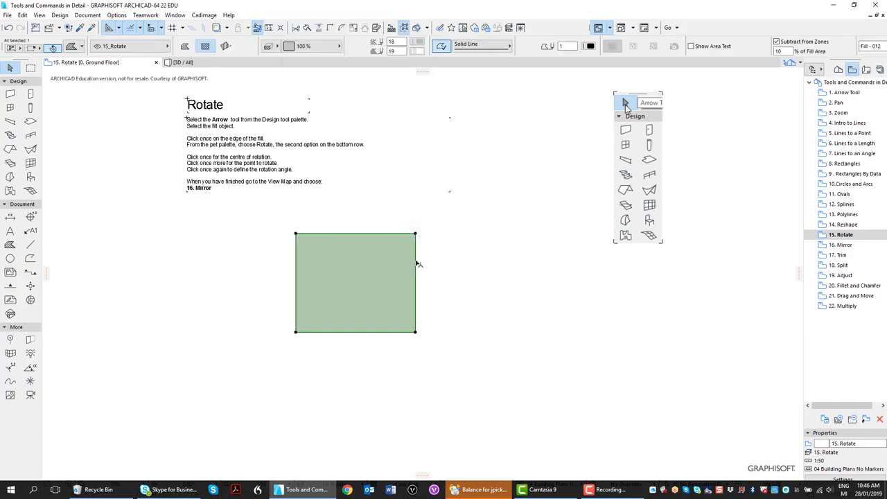
left_click(416, 262)
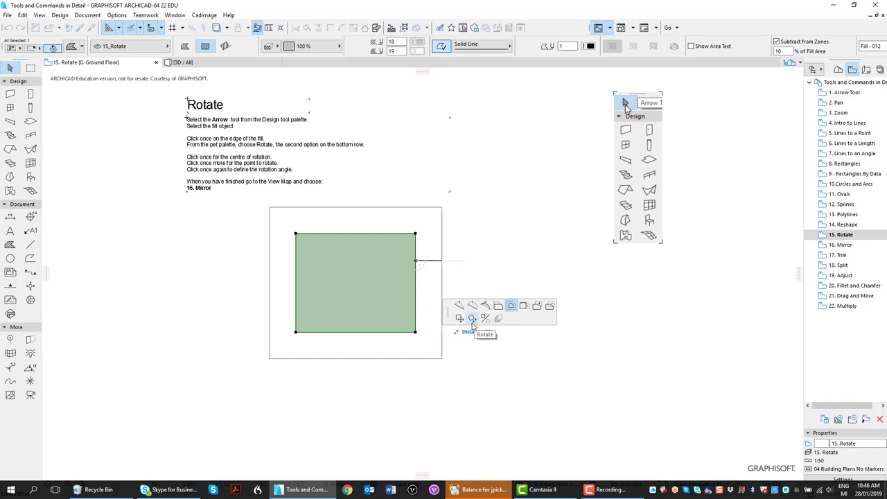
left_click(472, 321)
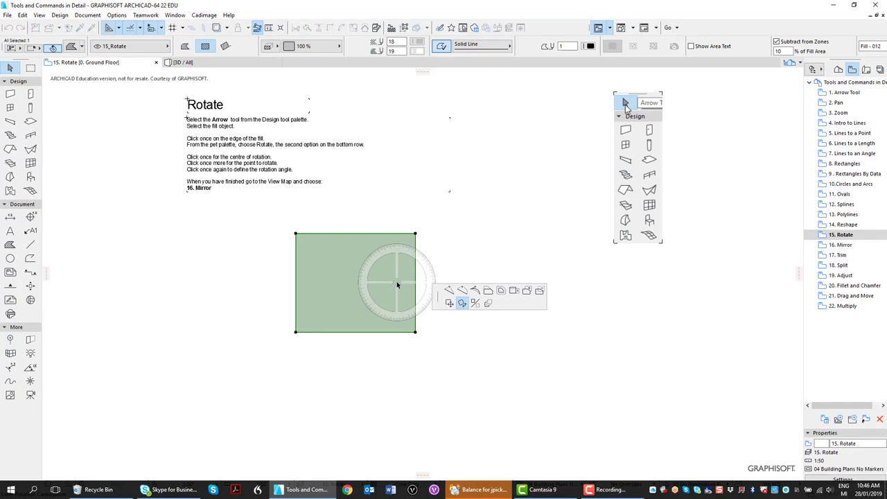
left_click(295, 332)
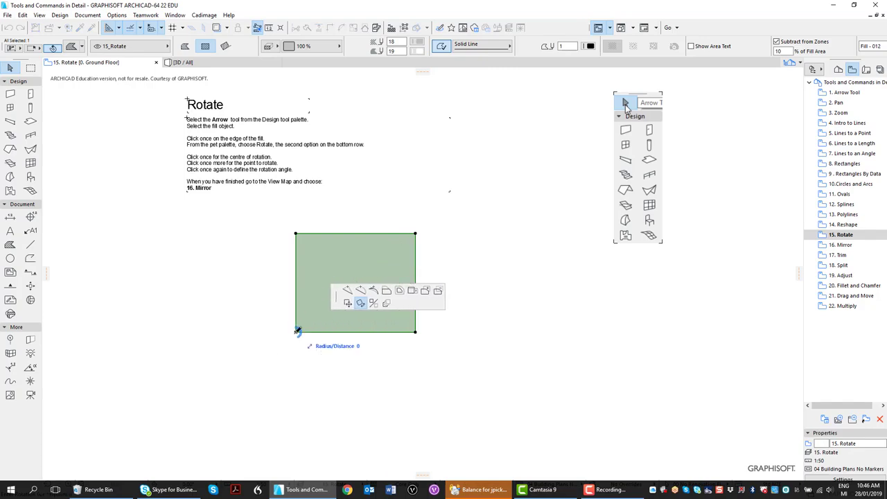
left_click(516, 332)
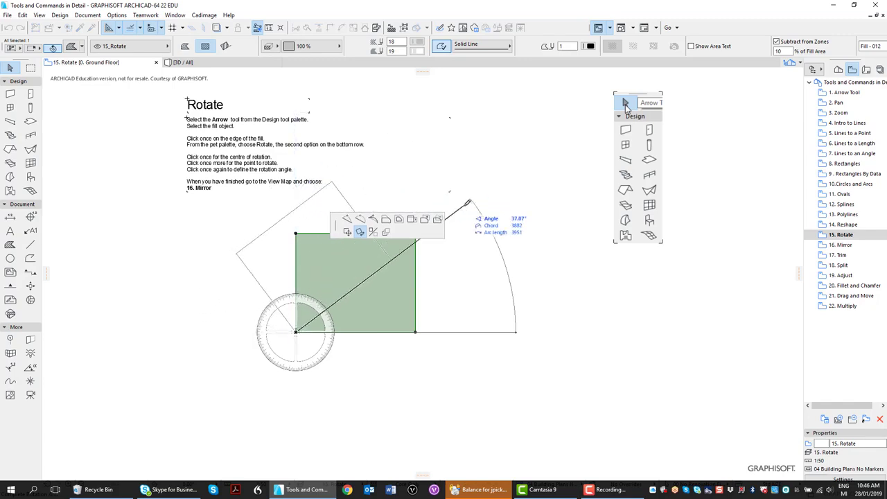
key("Tab")
type("3")
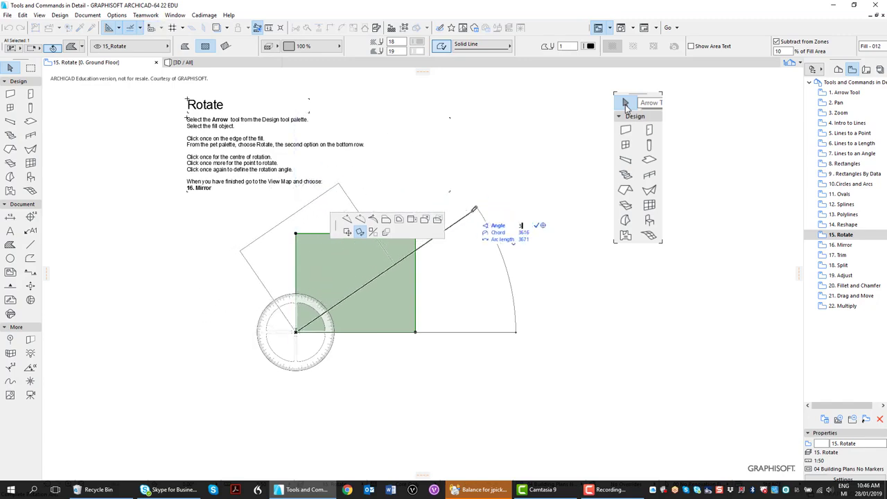
type("2")
key("Return")
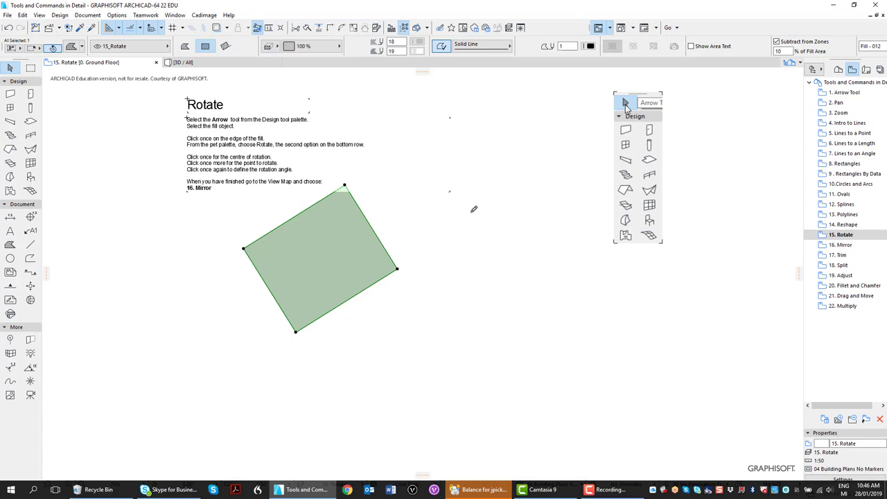
left_click(474, 212)
left_click(9, 29)
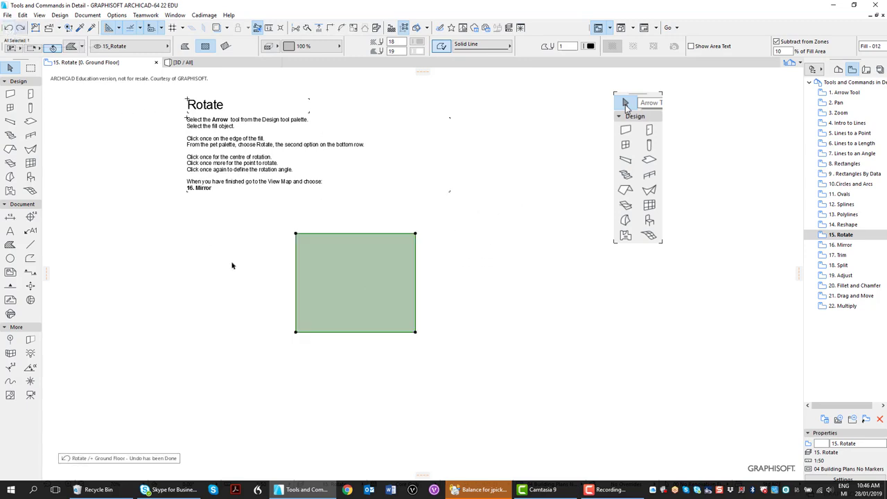
Rotate a copy of the rectangular fill about its lower-left corner by about -160°, keeping the original in place.
left_click(415, 299)
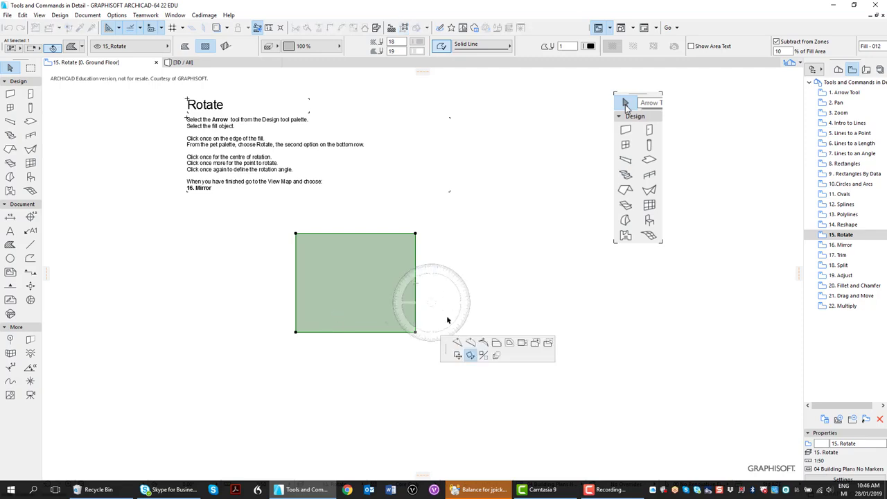
left_click(470, 356)
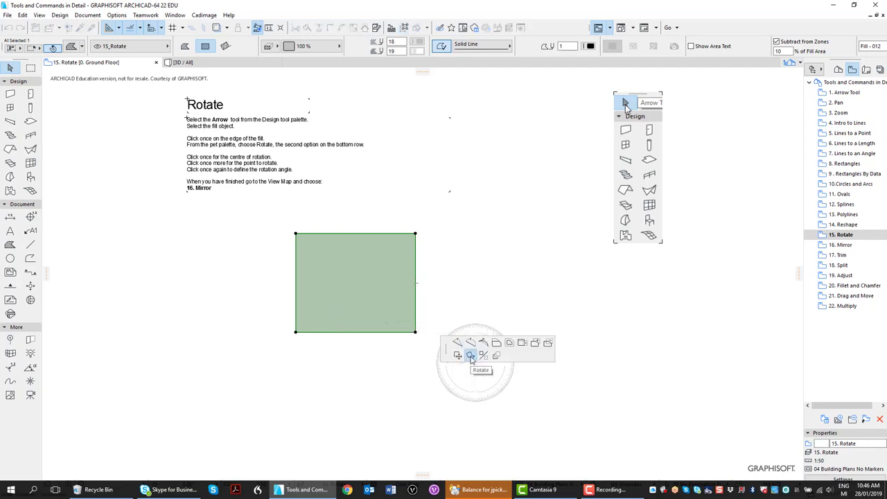
left_click(296, 333)
left_click(457, 332)
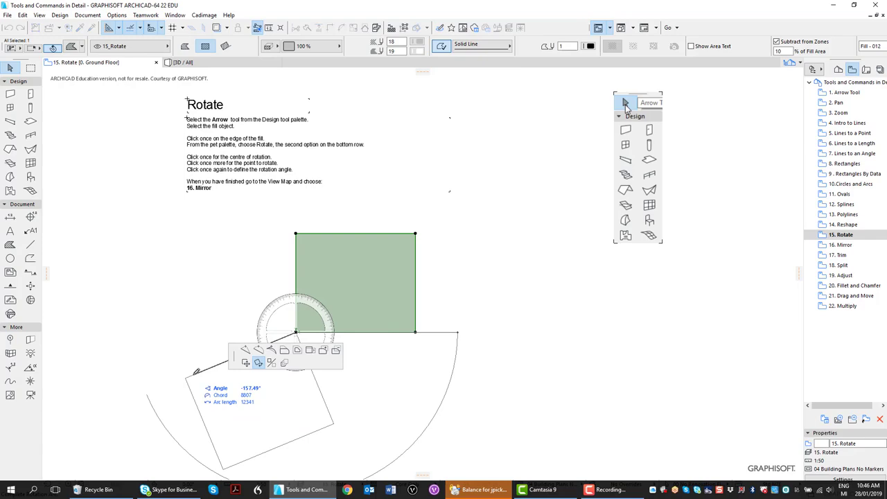
left_click(194, 375)
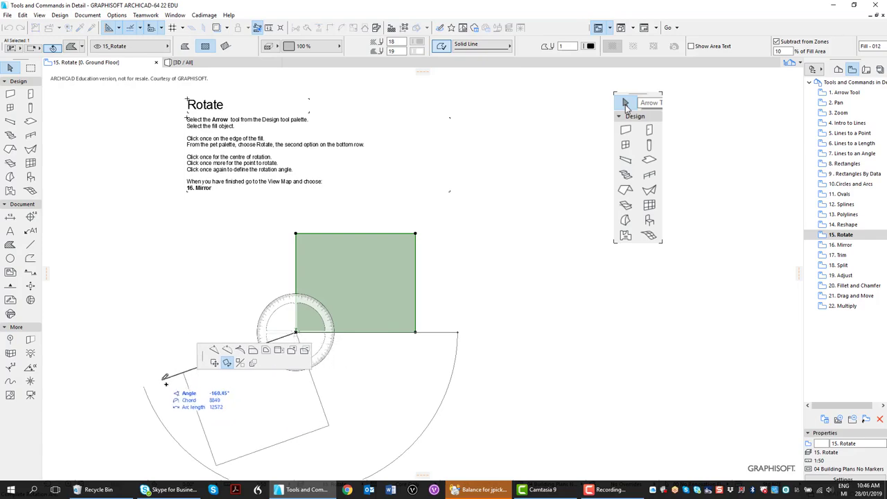
left_click(163, 381)
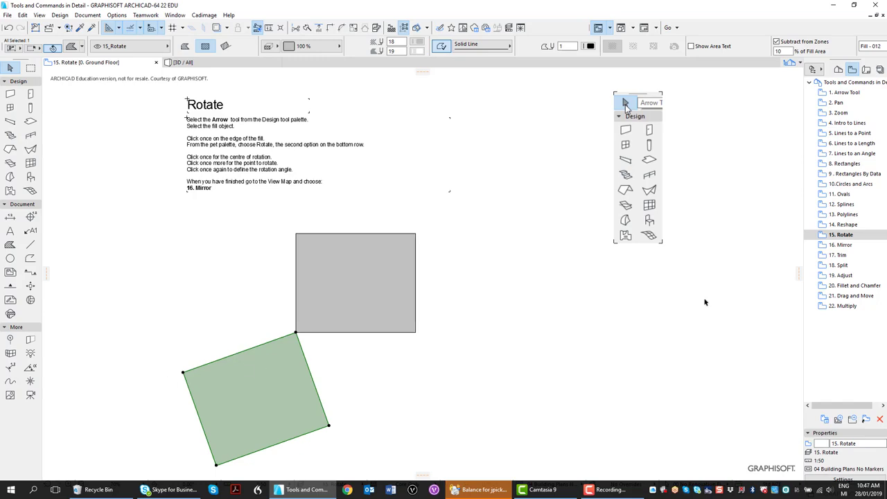
Open the 16. Mirror exercise and mirror a copy of the L-shaped fill across the axis through the two marked points.
double_click(842, 248)
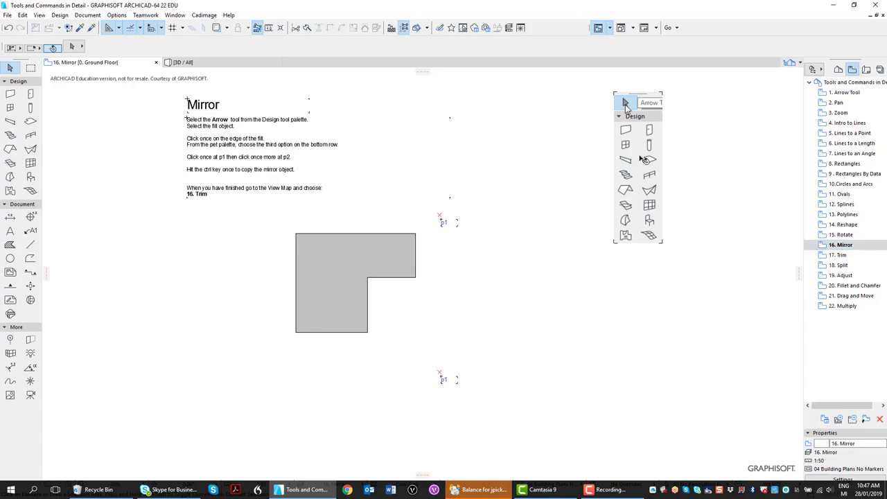
left_click(308, 291)
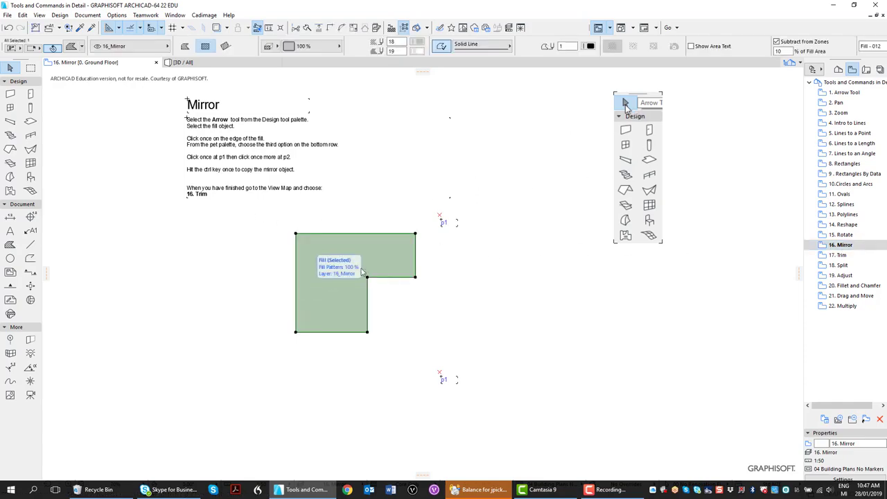
left_click(417, 264)
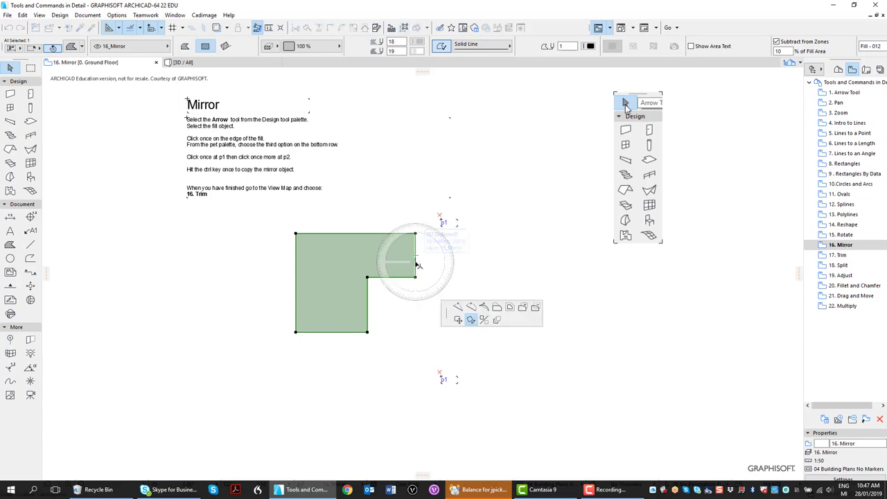
left_click(485, 320)
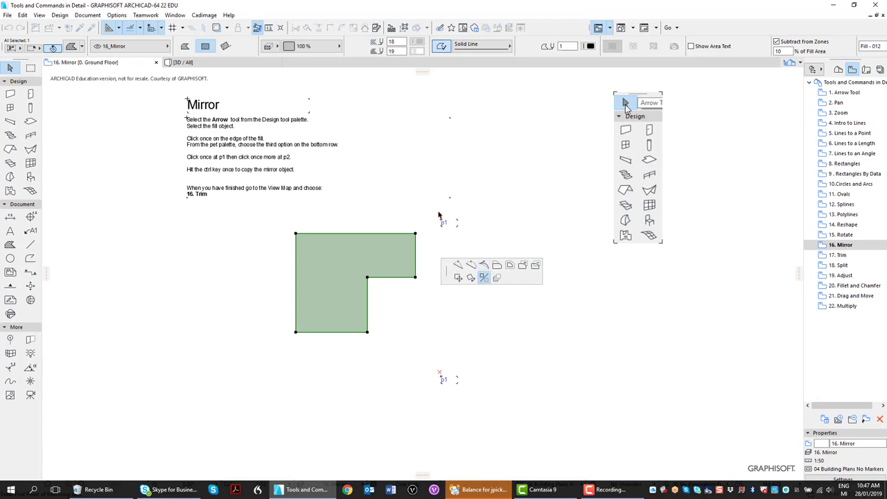
left_click(440, 215)
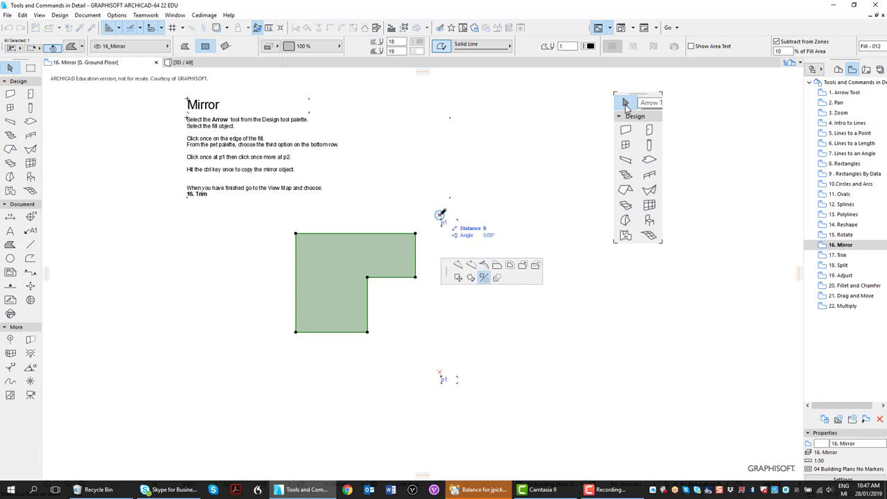
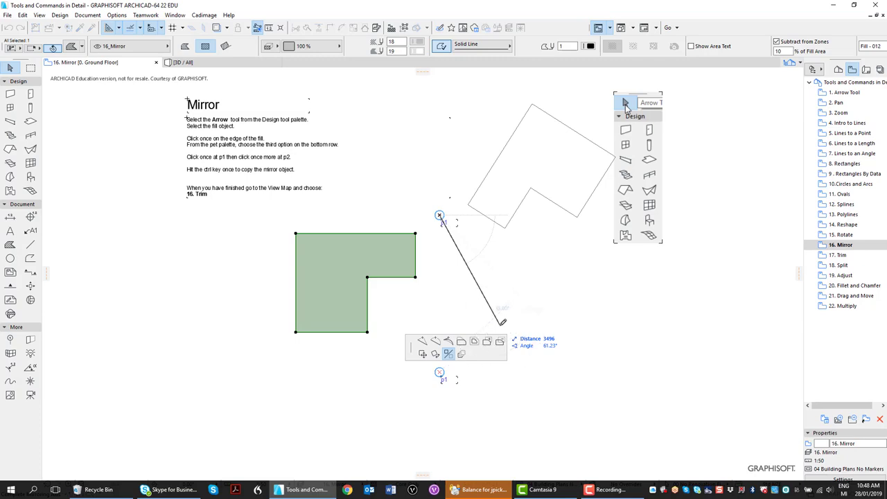
left_click(441, 372)
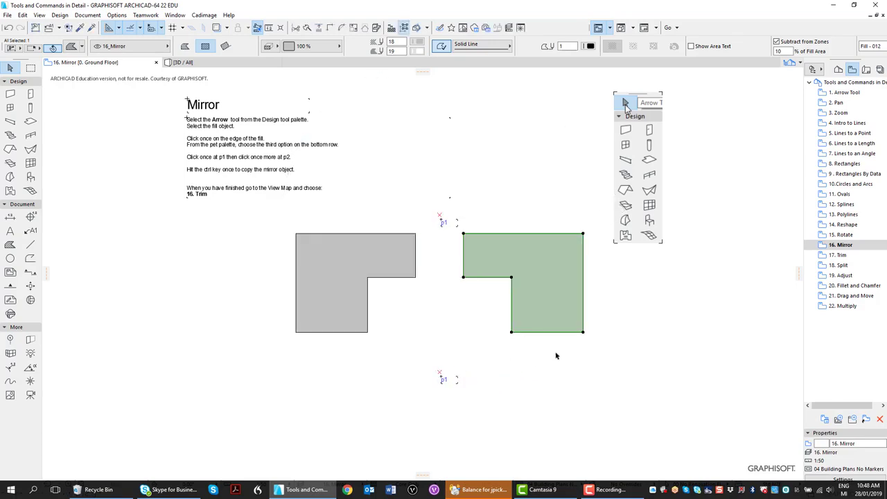
Open the 17. Trim exercise and trim the leftmost line's upper and lower ends back to the fill's edges.
double_click(841, 255)
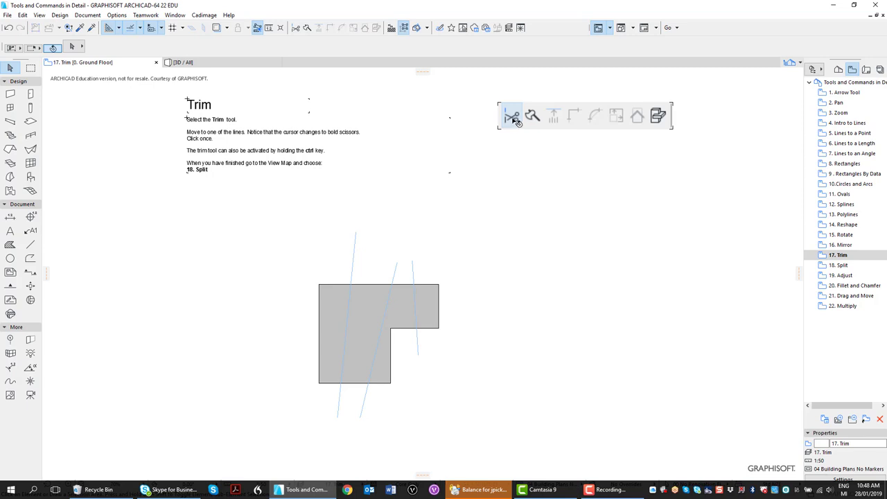
left_click(298, 29)
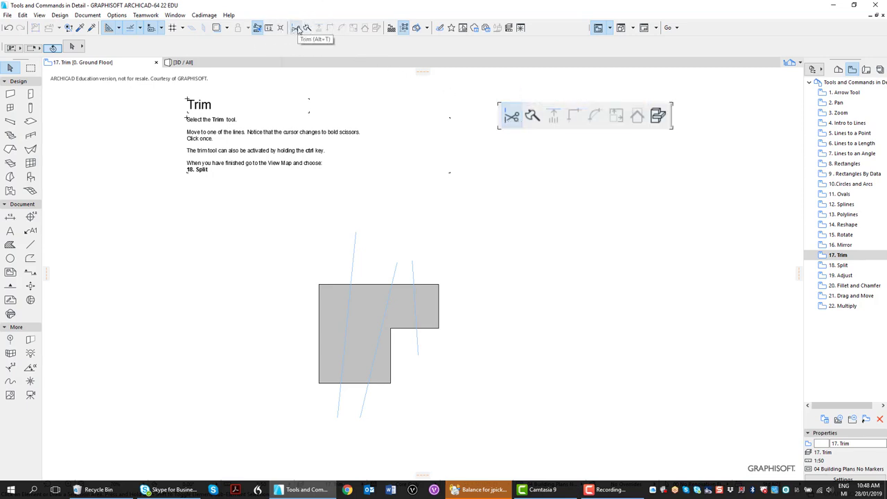
key("ctrl+z")
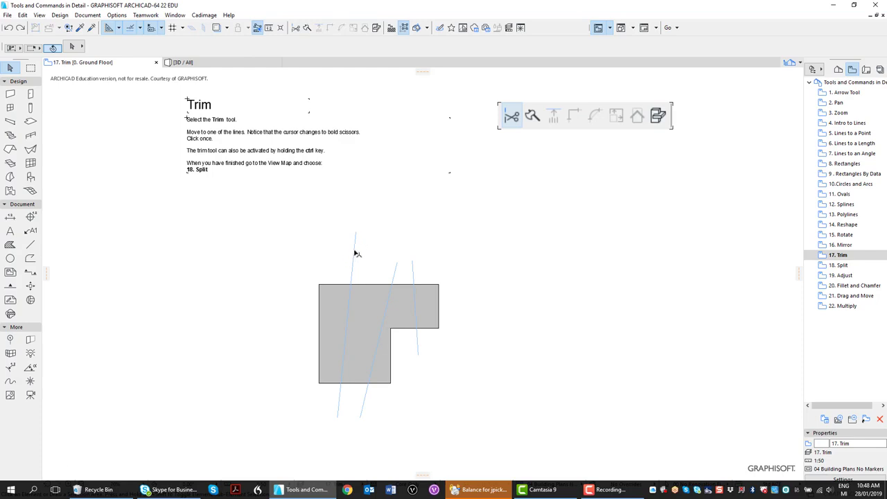
left_click(354, 252)
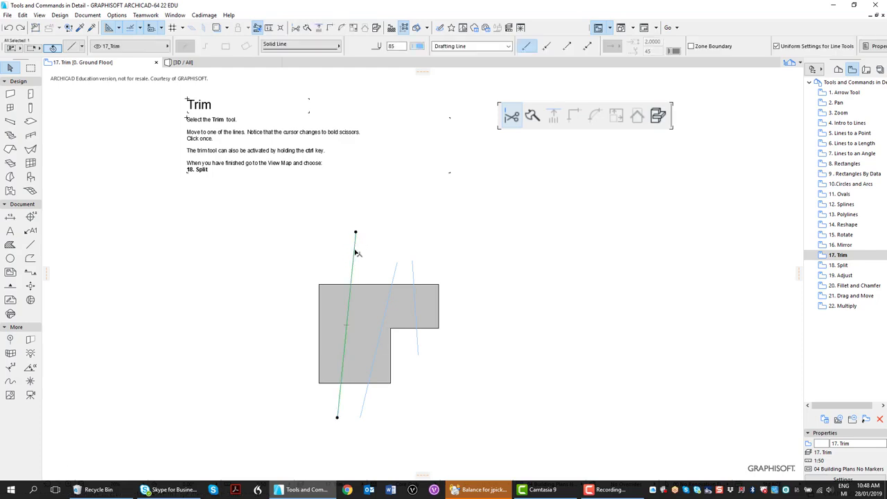
left_click(296, 32)
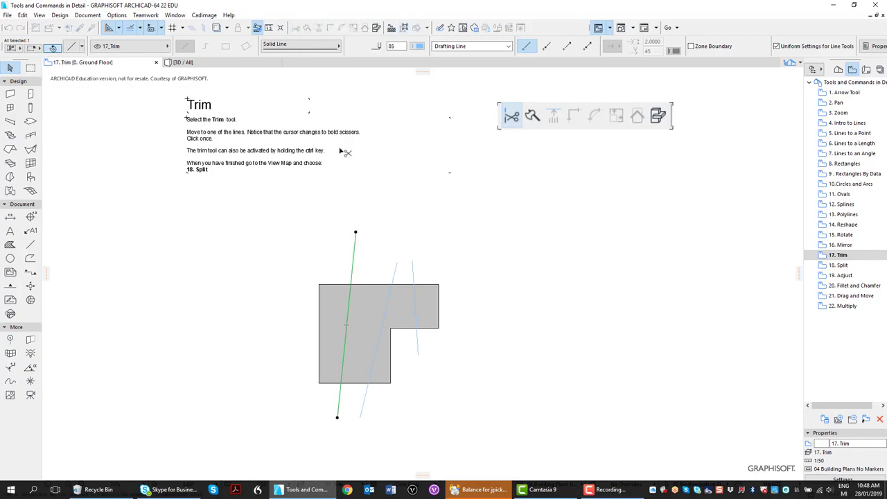
left_click(353, 249)
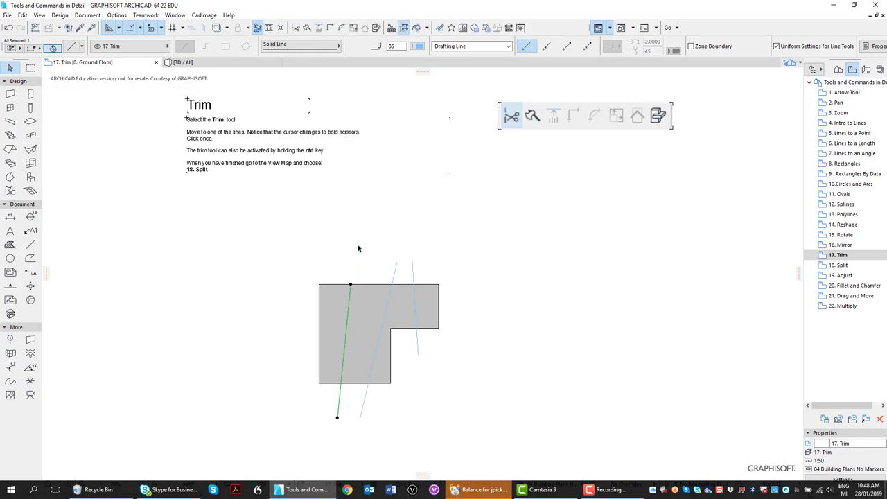
left_click(296, 31)
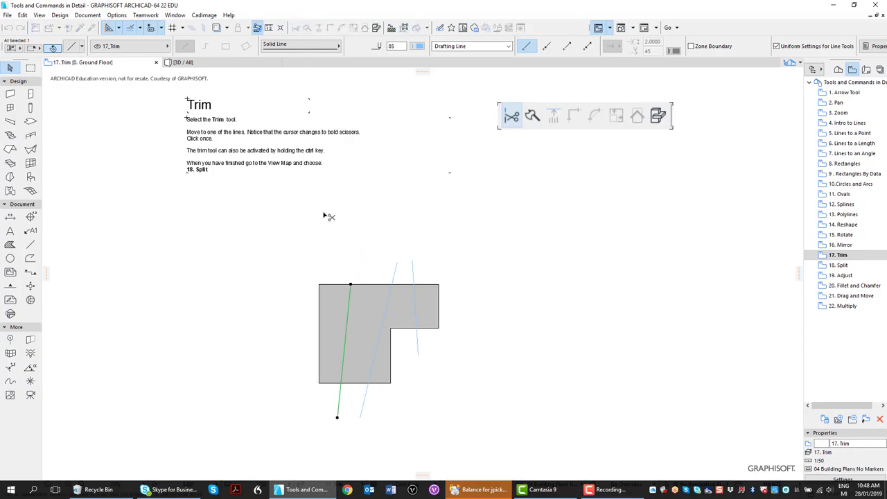
left_click(342, 401)
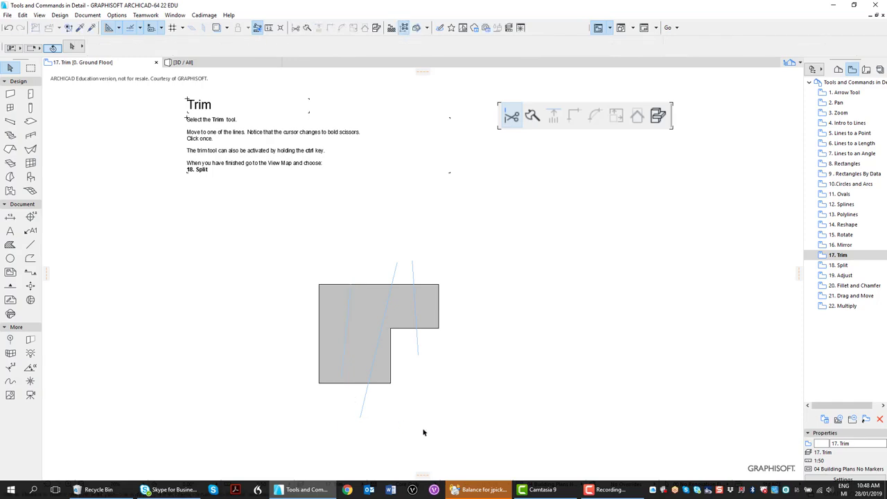
Trim away all segments of the middle line, and trim both protruding ends of the rightmost line back to the fill.
left_click(364, 407)
left_click(395, 276)
left_click(391, 300)
left_click(414, 273)
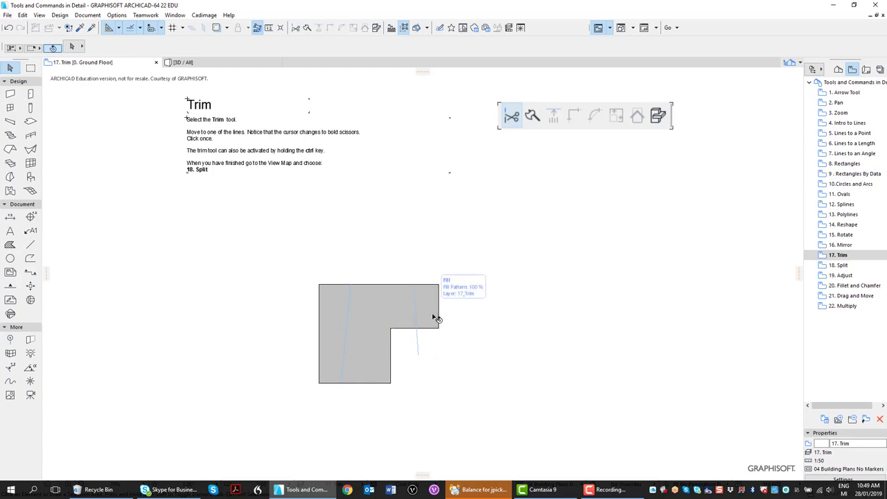
left_click(418, 346)
left_click(418, 345)
left_click(700, 268)
Open the 18. Split exercise and split the L-shaped fill along the line from p1 to p2, picking the lower side.
double_click(840, 267)
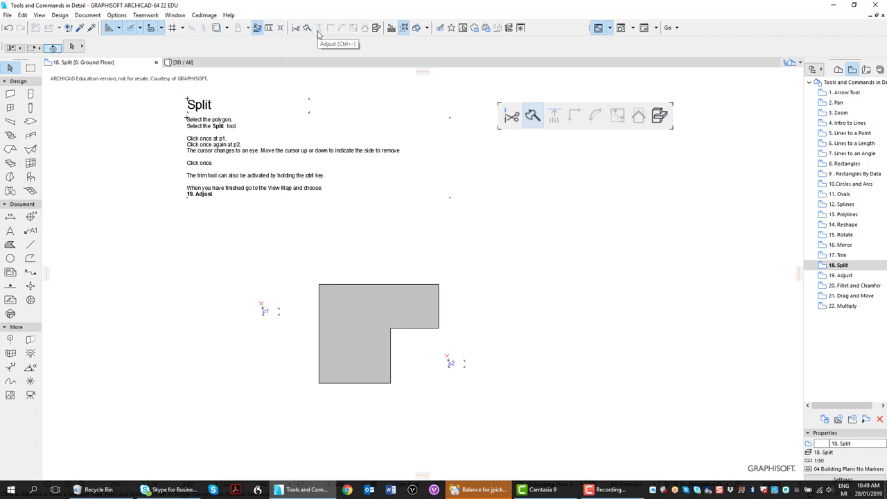
left_click(364, 325)
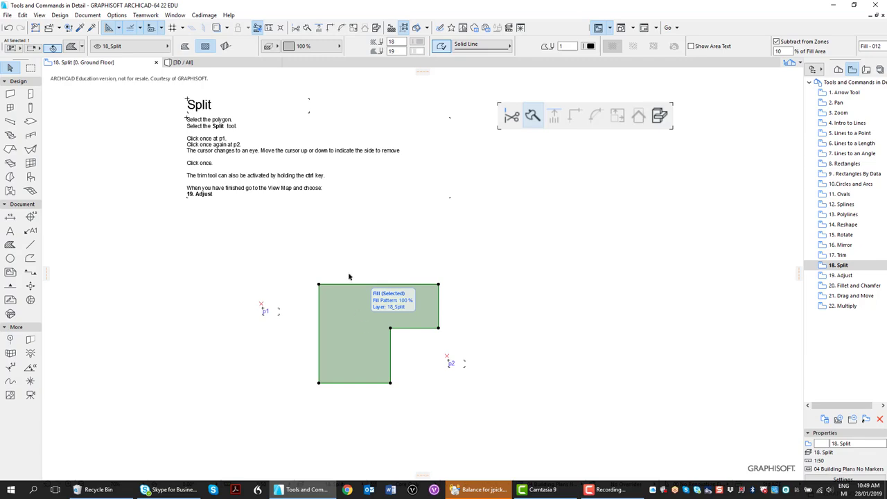
left_click(307, 29)
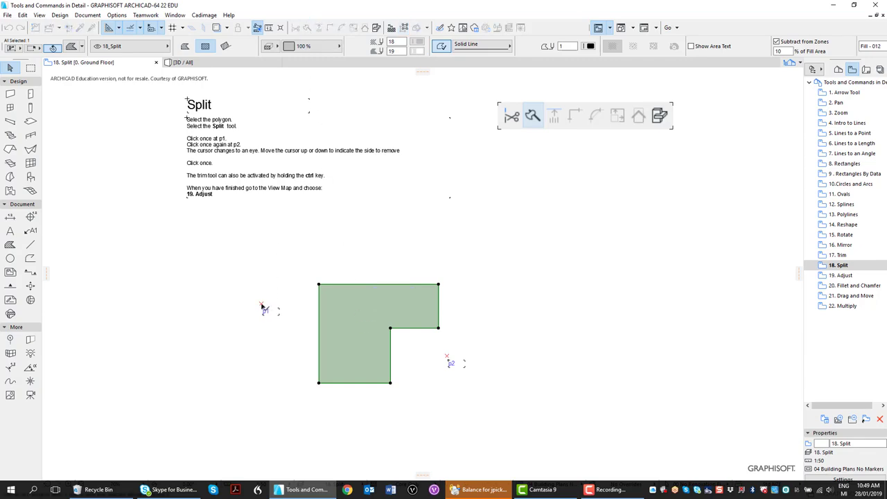
left_click(261, 305)
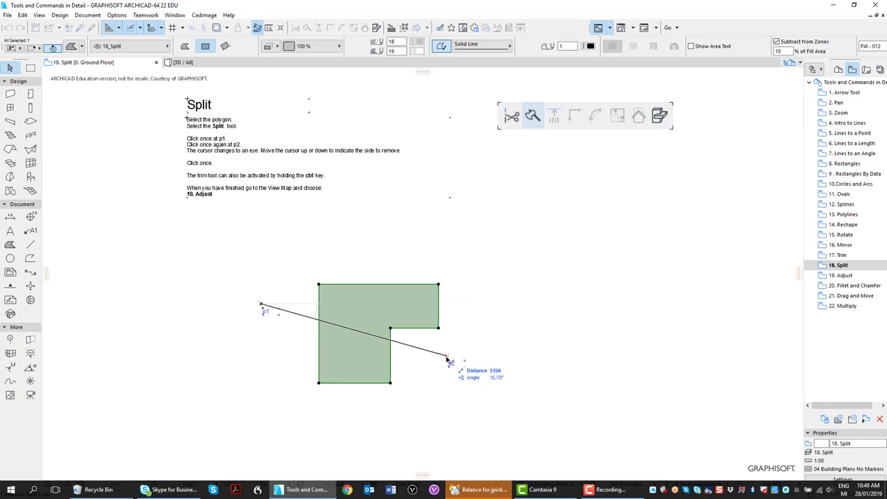
left_click(447, 358)
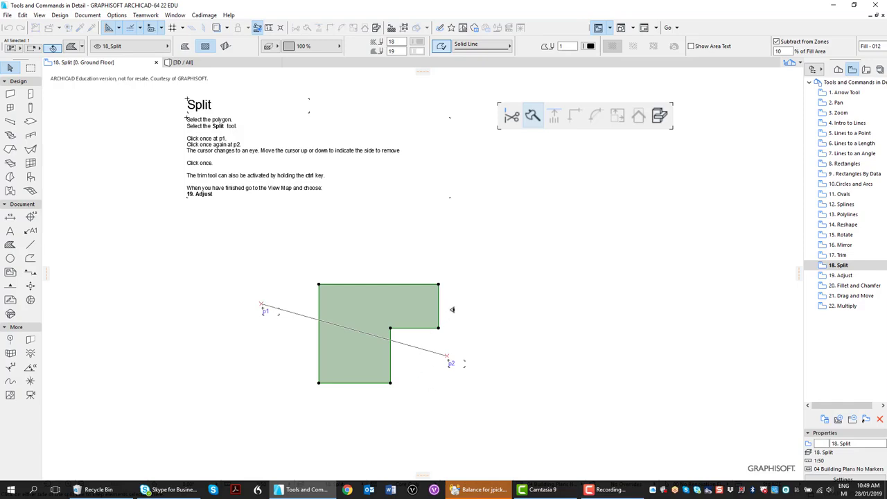
left_click(416, 397)
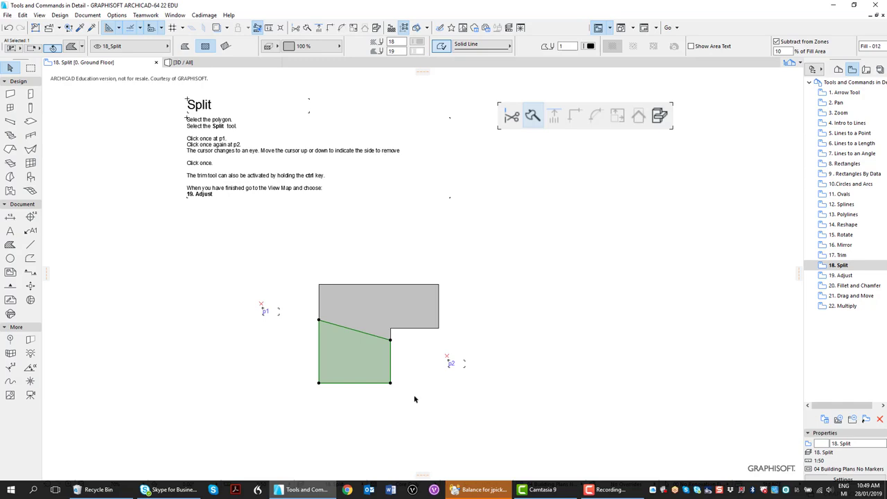
Delete the lower piece of the split fill and undo the deletion.
key("Delete")
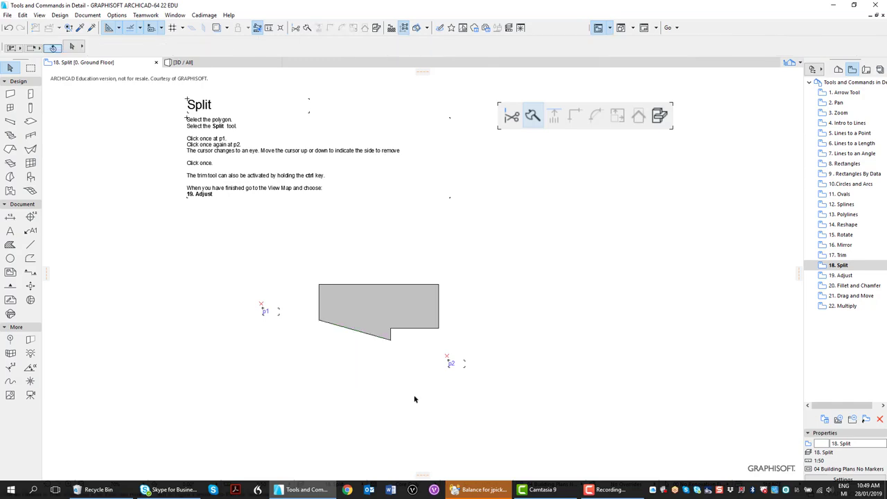
key("ctrl+z")
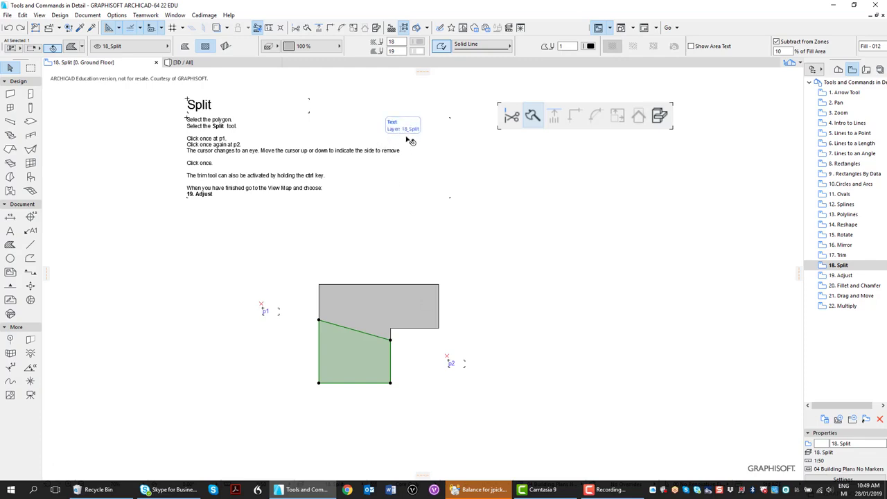
Open the 19. Adjust exercise and adjust all four horizontal lines to meet the vertical line, leaving nothing selected.
double_click(841, 275)
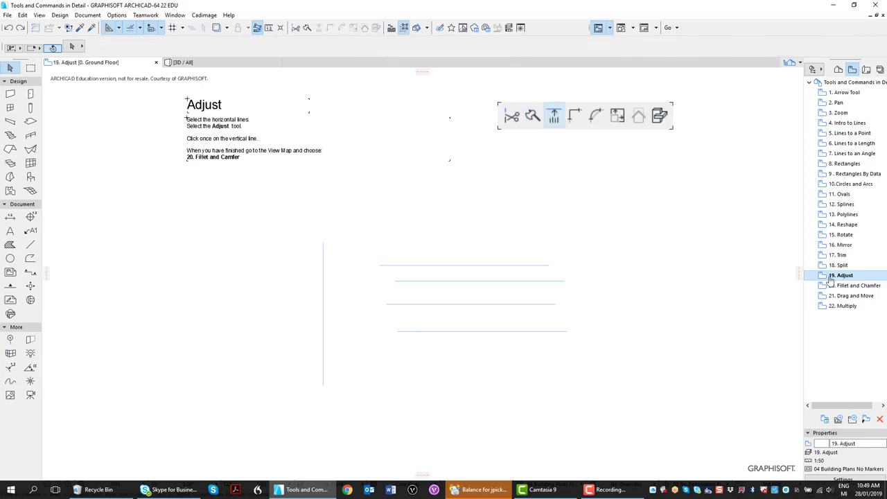
left_click(396, 265)
left_click(418, 280, "shift")
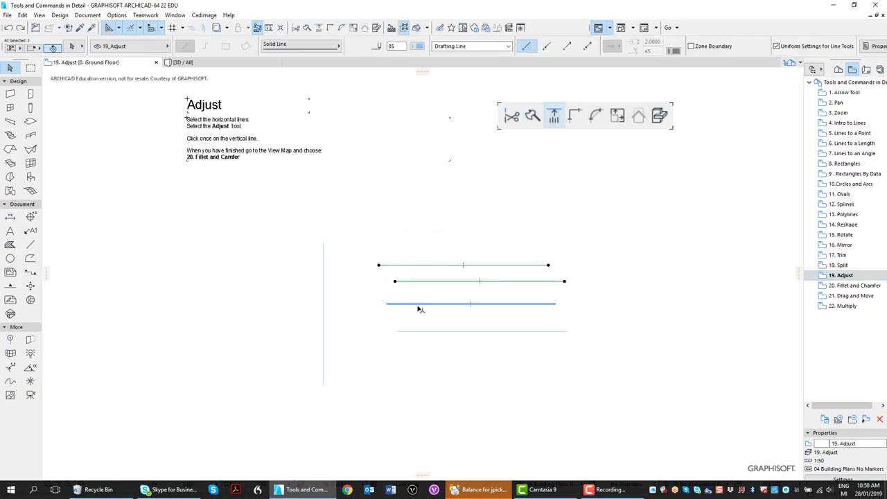
left_click(418, 303, "shift")
left_click(420, 331, "shift")
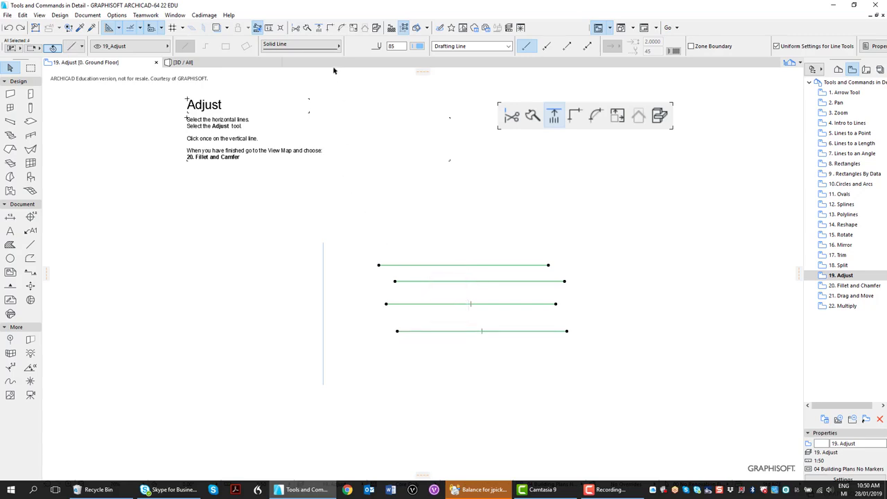
left_click(318, 29)
left_click(323, 262)
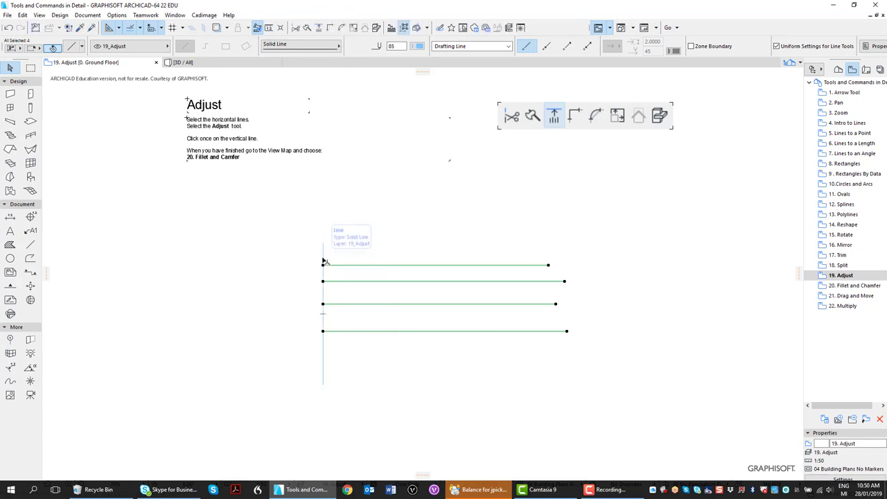
left_click(429, 221)
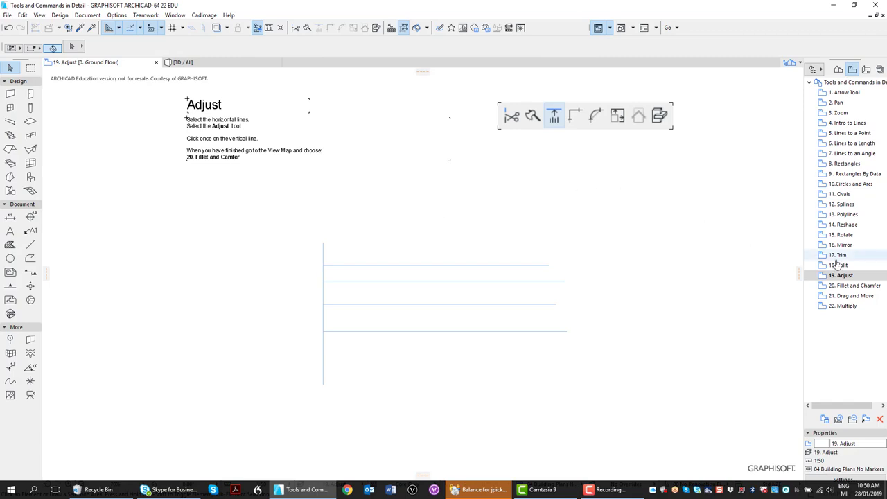
Open the 20. Fillet and Chamfer exercise and fillet the rectangular fill's upper-right corner with a radius of 500.
double_click(856, 292)
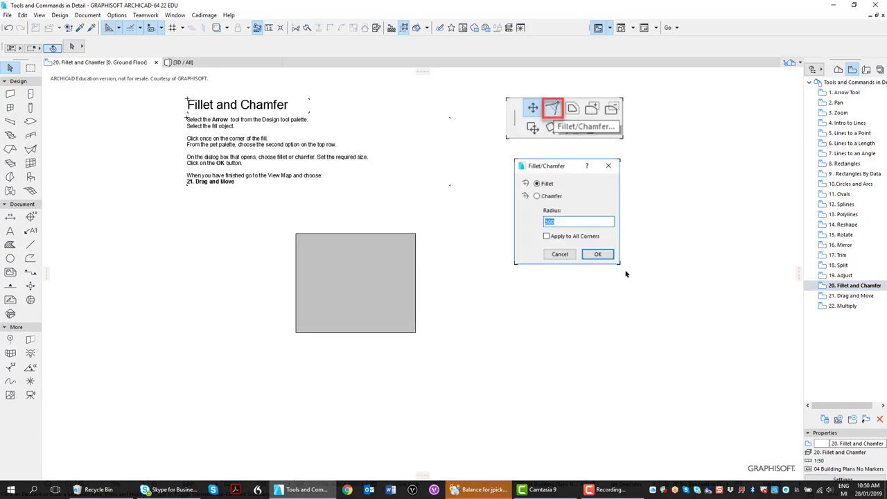
left_click(399, 282)
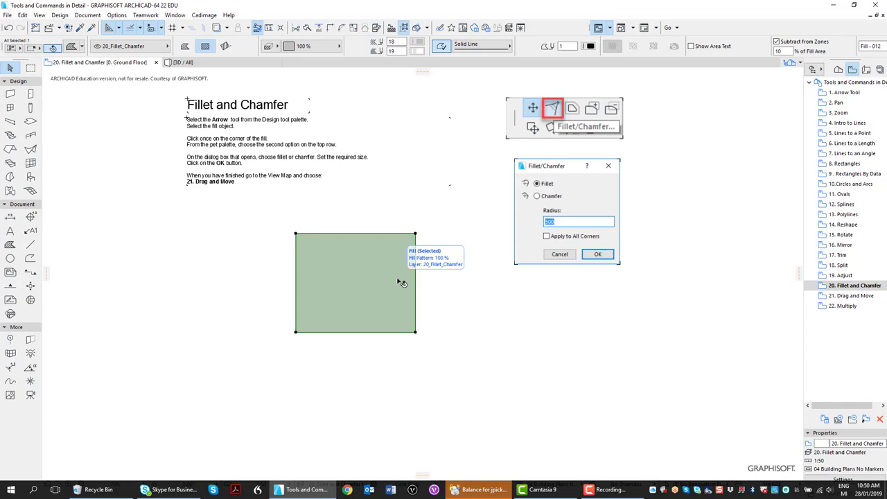
left_click(416, 235)
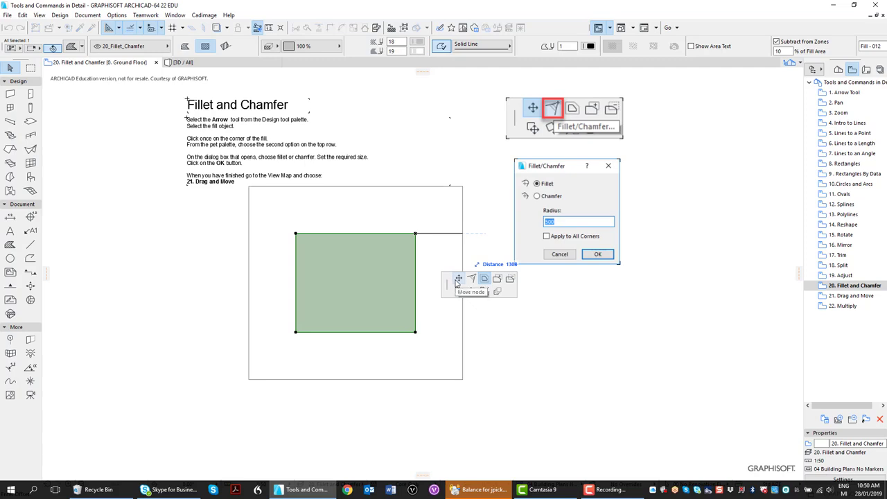
left_click(458, 279)
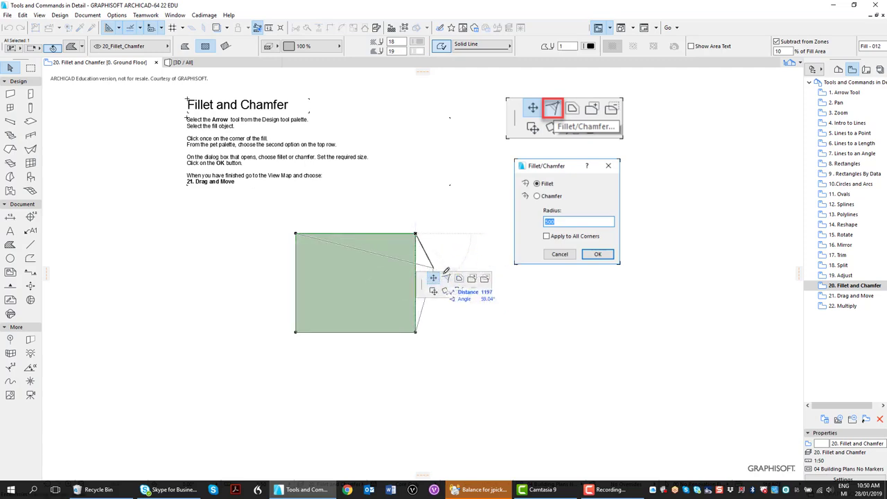
left_click(446, 278)
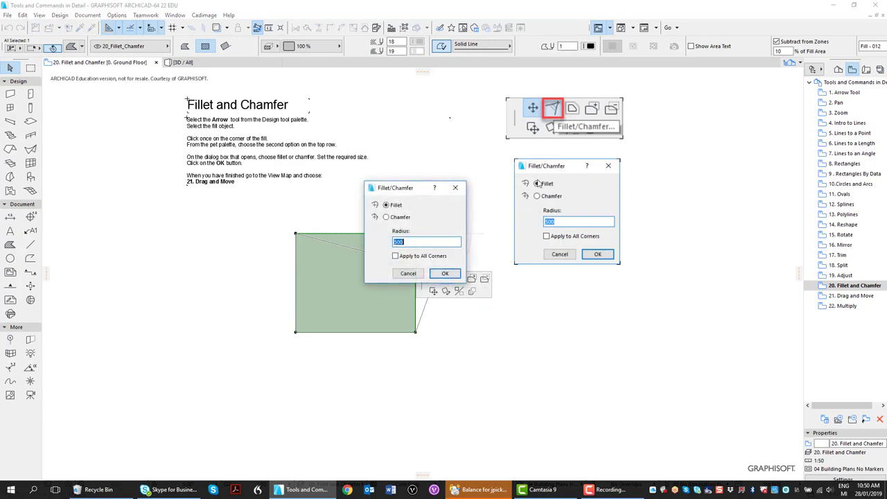
left_click(445, 274)
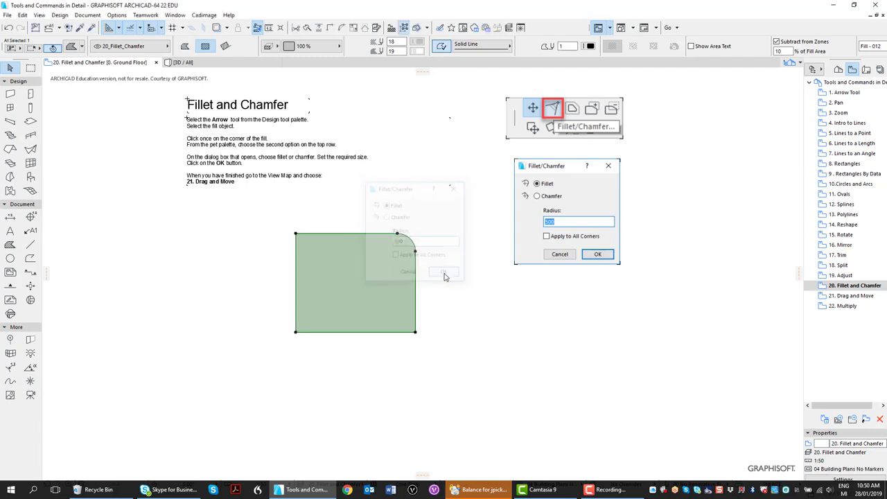
Chamfer the fill's lower-left corner with a value of 500.
left_click(297, 333)
left_click(351, 378)
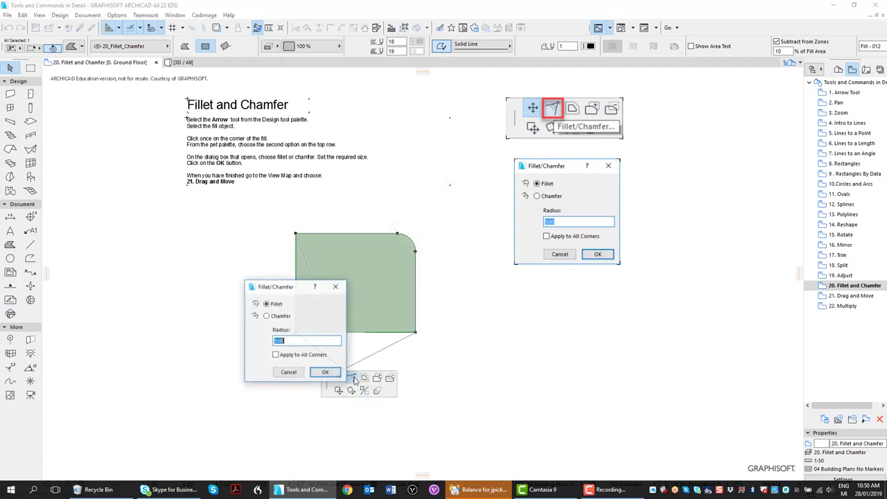
left_click(266, 315)
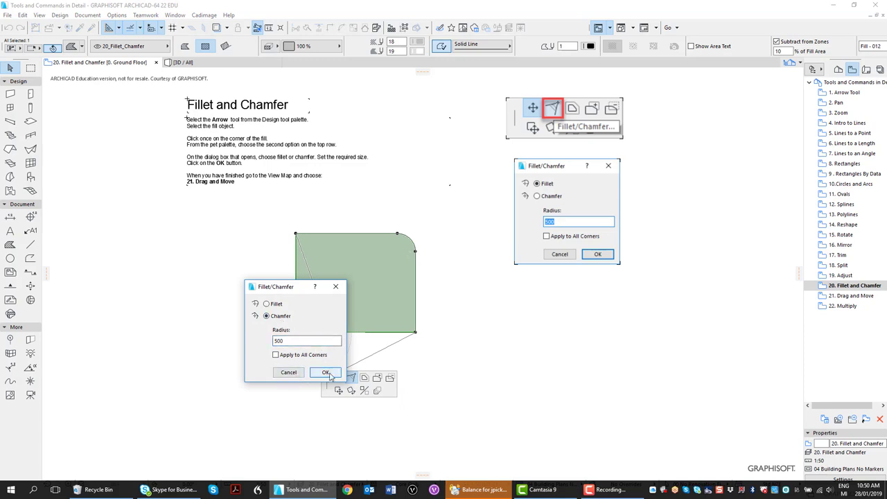
left_click(325, 372)
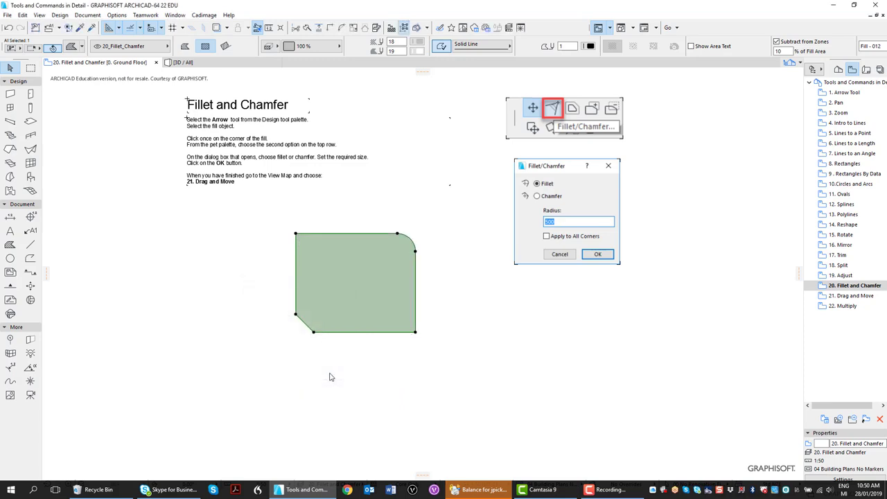
Fillet the fill from its upper-left corner with a radius of 500, applied to all corners.
left_click(296, 235)
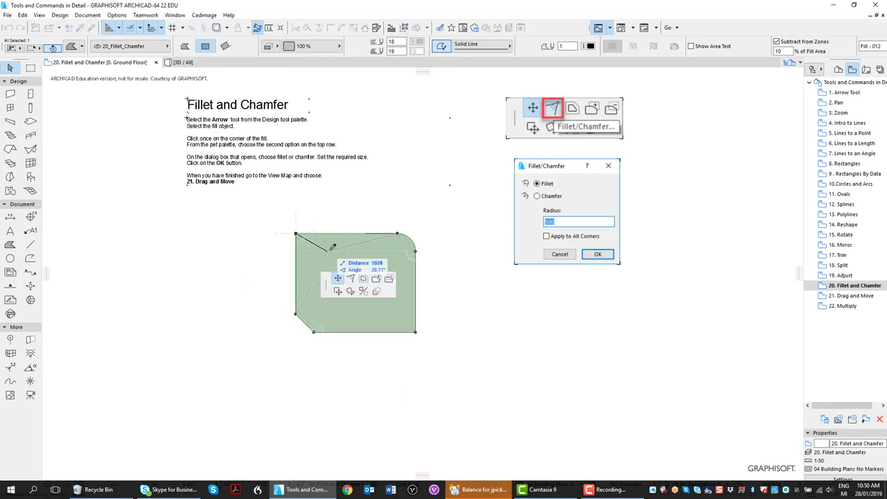
left_click(351, 279)
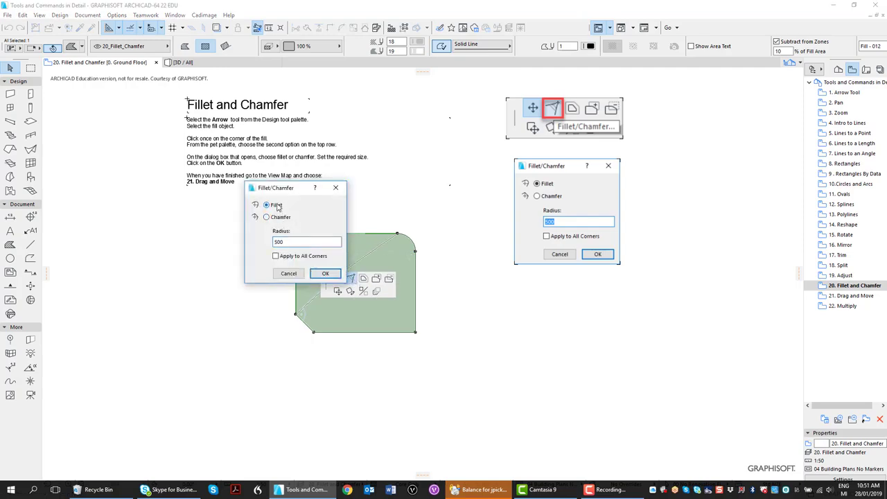
left_click(276, 255)
left_click(327, 273)
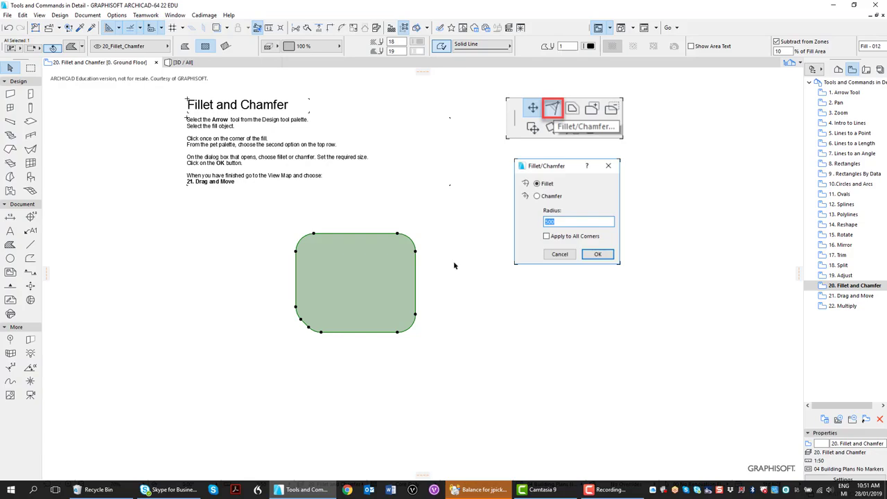
Open the 21. Drag and Move exercise and try moving the rectangular fill from p1 to p2, undoing the move.
double_click(846, 296)
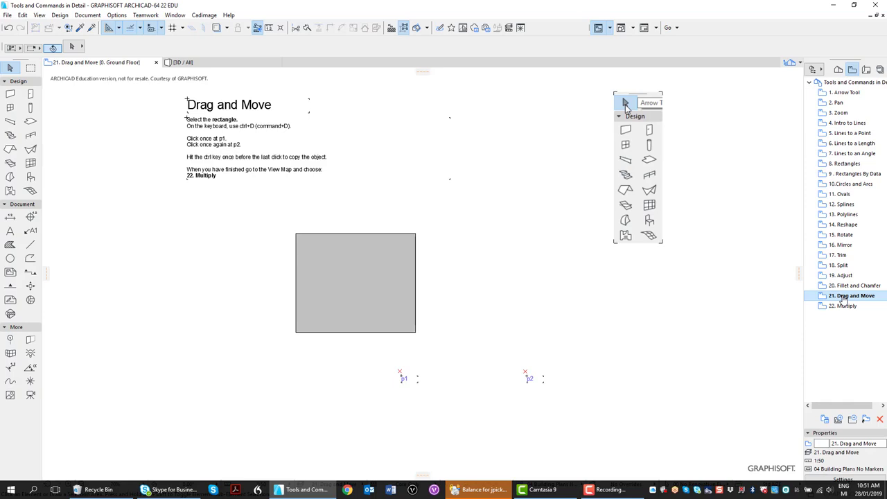
left_click(374, 301)
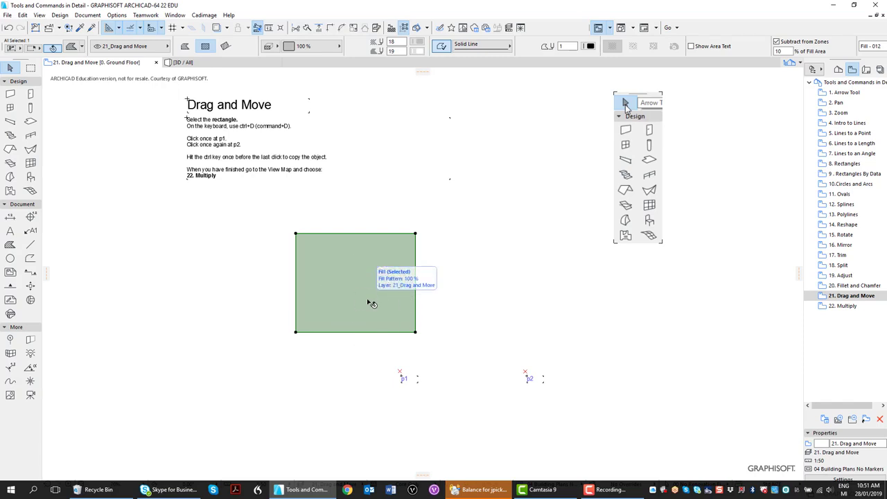
key("ctrl+d")
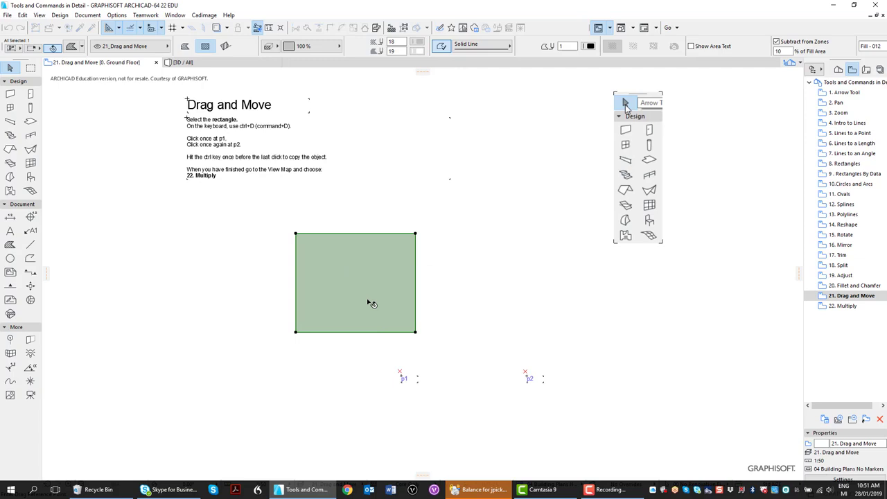
left_click(400, 373)
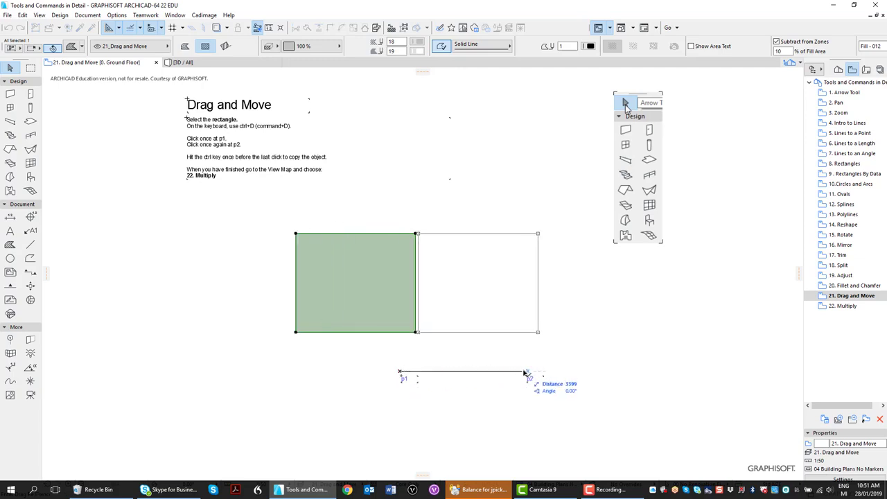
left_click(526, 375)
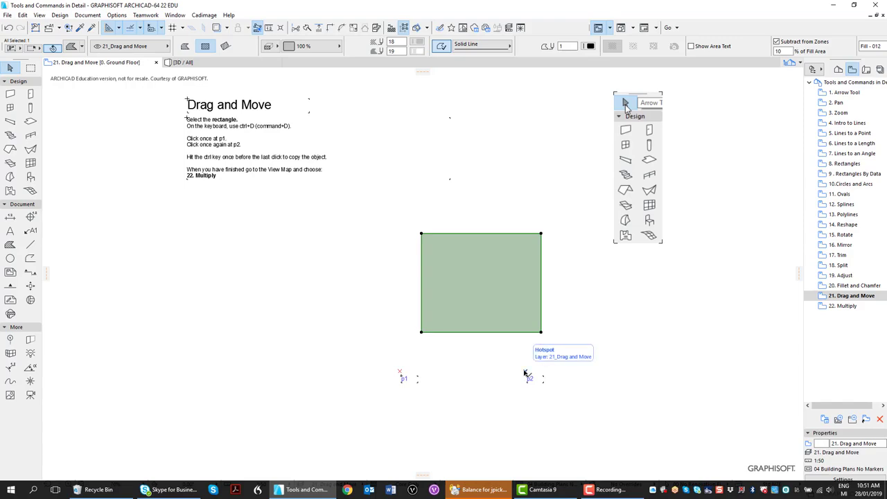
key("ctrl+z")
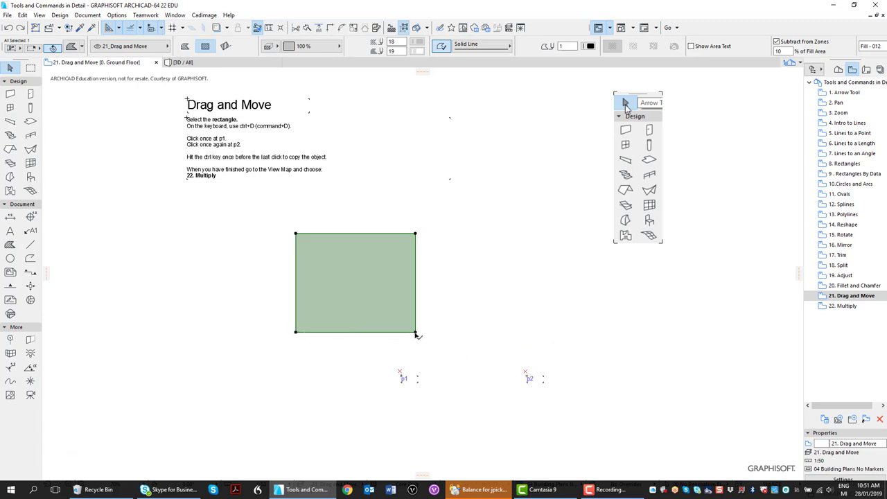
Move the rectangular fill from its lower-left corner to its lower-right corner, and undo the move.
key("ctrl+d")
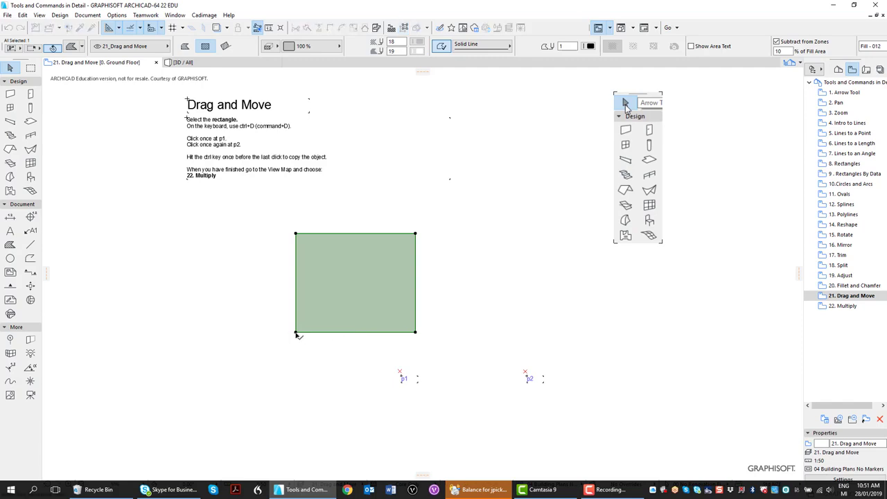
left_click(296, 332)
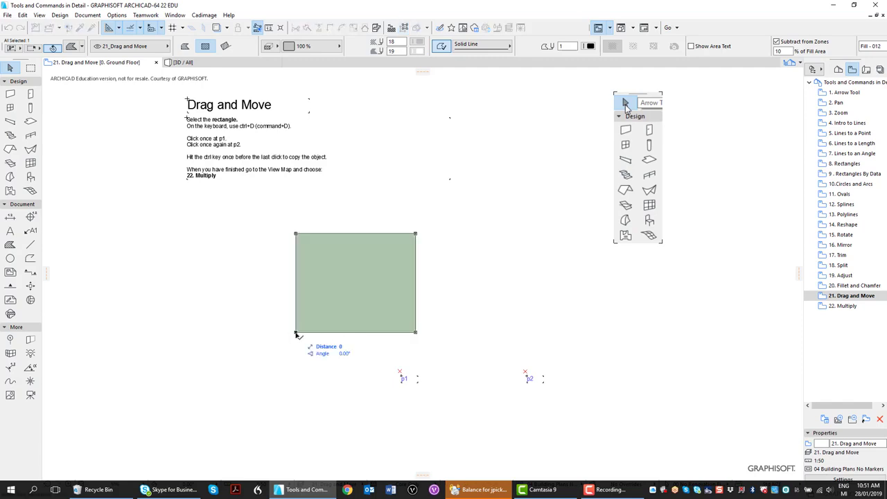
left_click(416, 332)
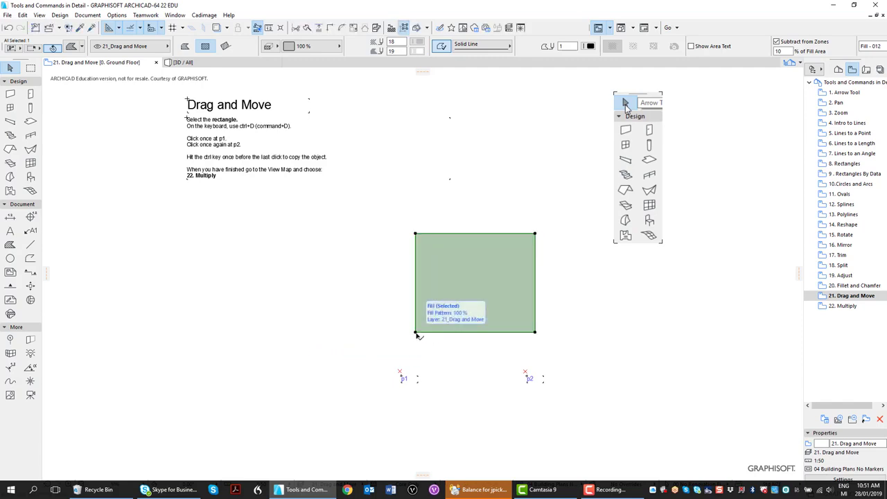
key("ctrl+z")
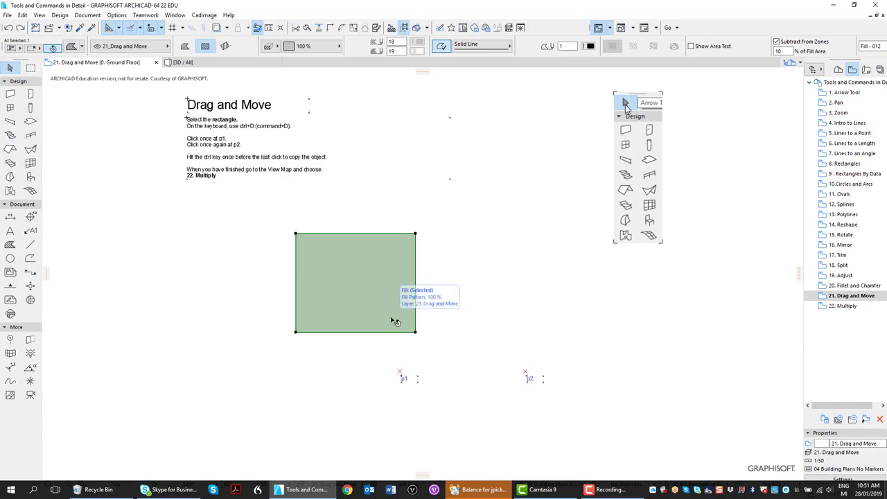
Drag a copy of the rectangular fill from p1 to p2, and undo the copy.
key("ctrl+d")
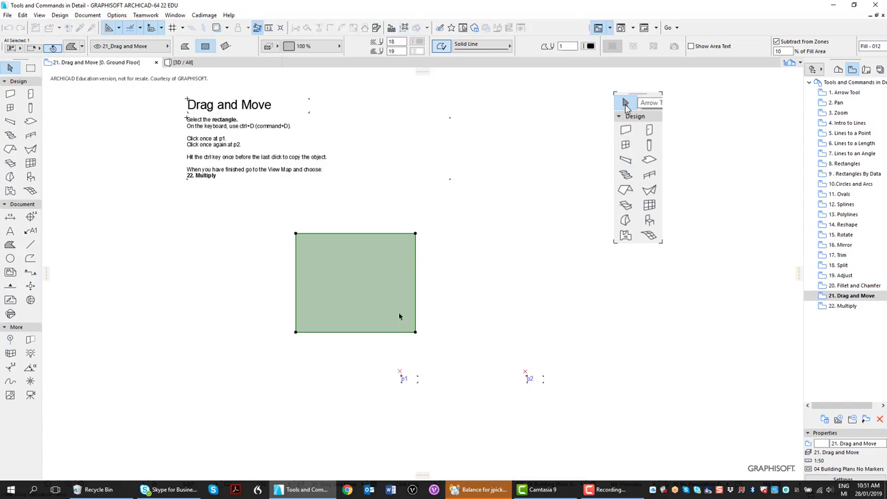
left_click(399, 374)
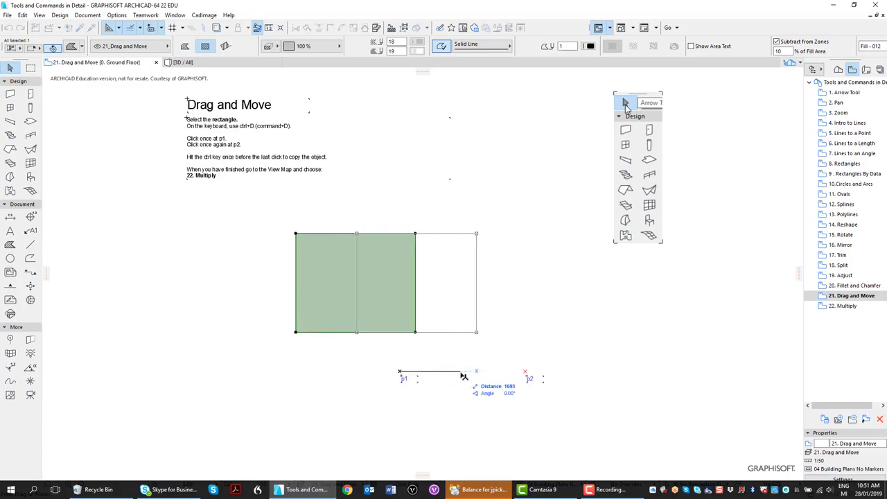
key("ctrl")
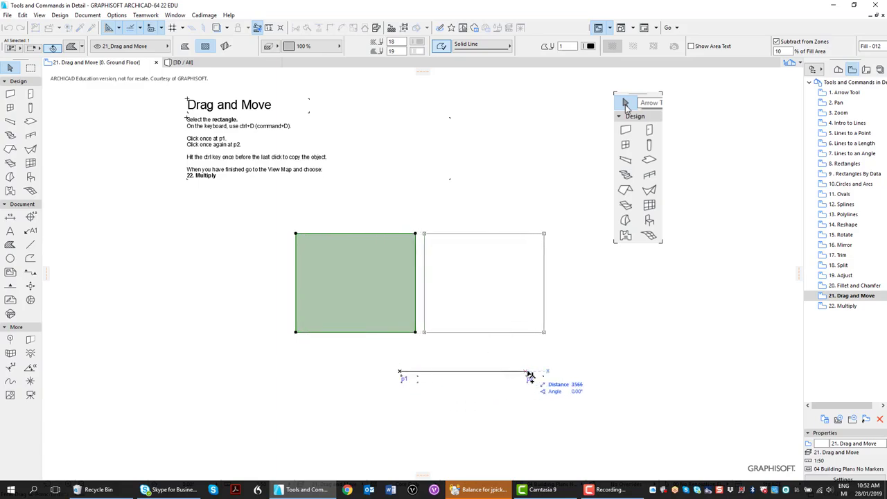
left_click(527, 375)
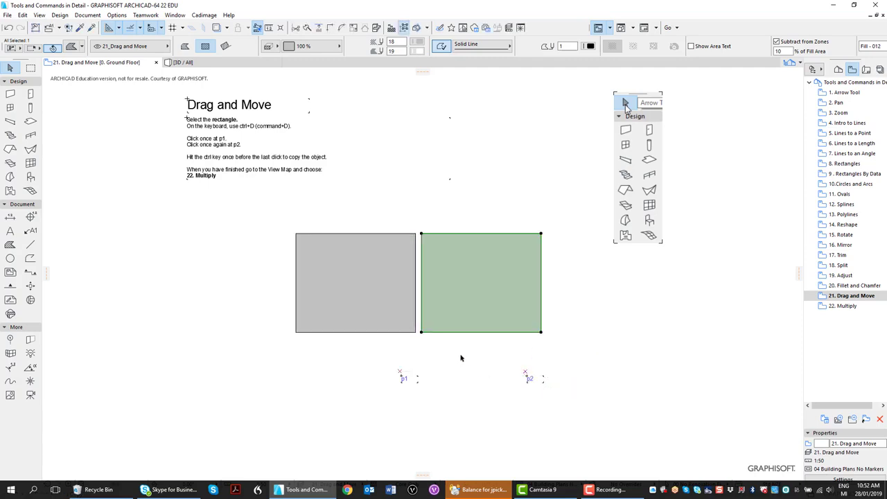
key("ctrl+z")
Move the rectangular fill horizontally to the right by a distance of 100.
left_click(362, 313)
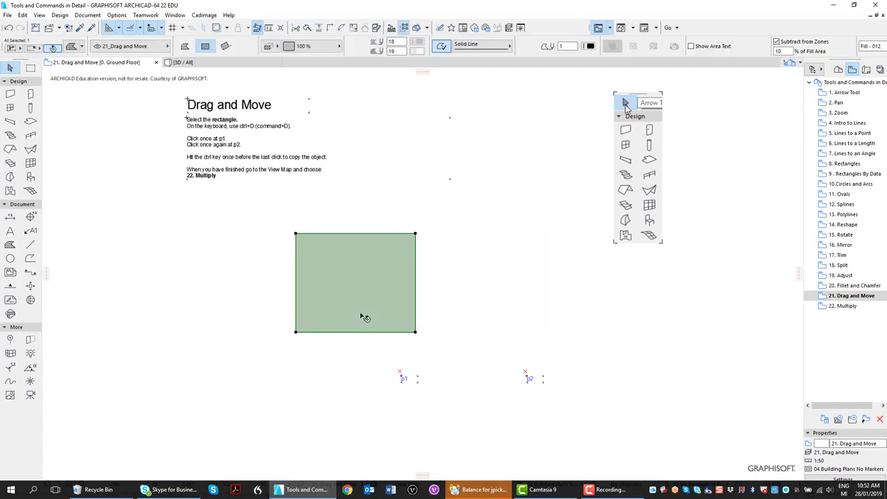
key("ctrl+d")
left_click(360, 313)
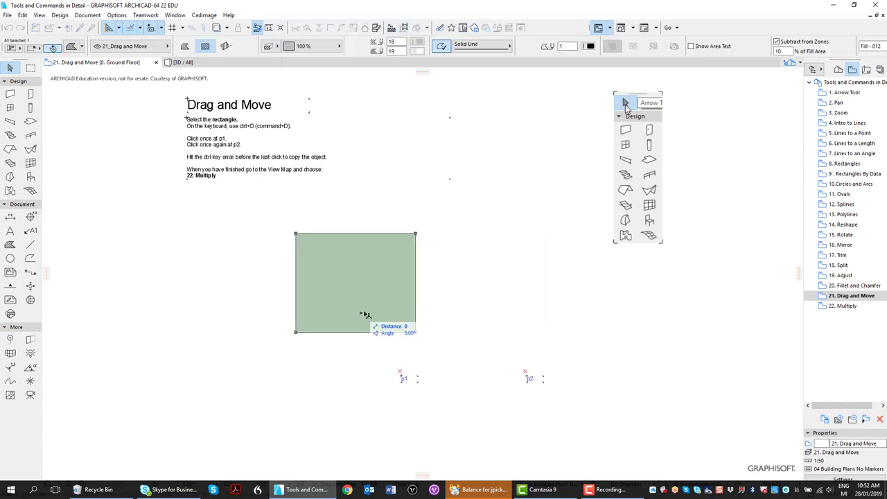
type("100")
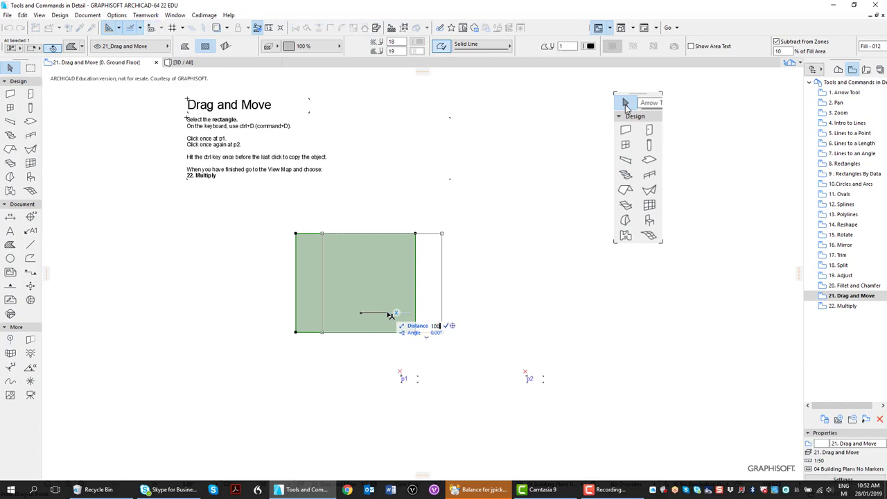
key("Return")
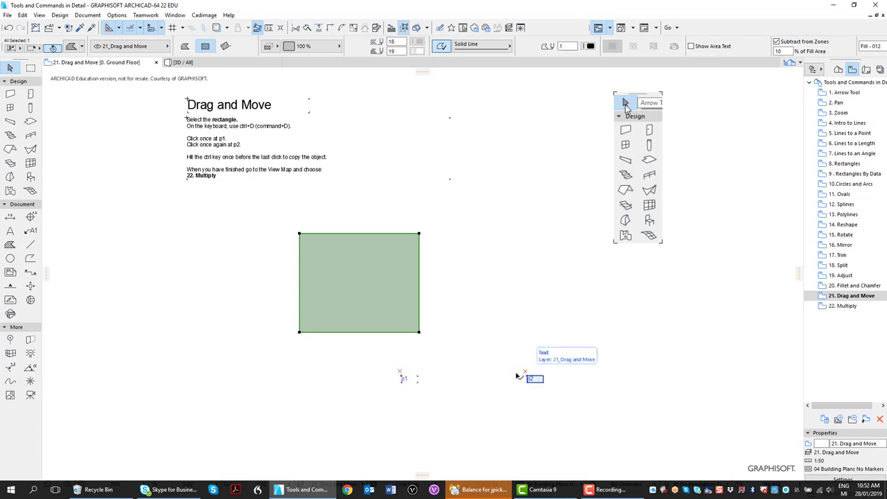
Open the 22. Multiply exercise and activate the Arrow tool.
left_click(849, 307)
double_click(849, 309)
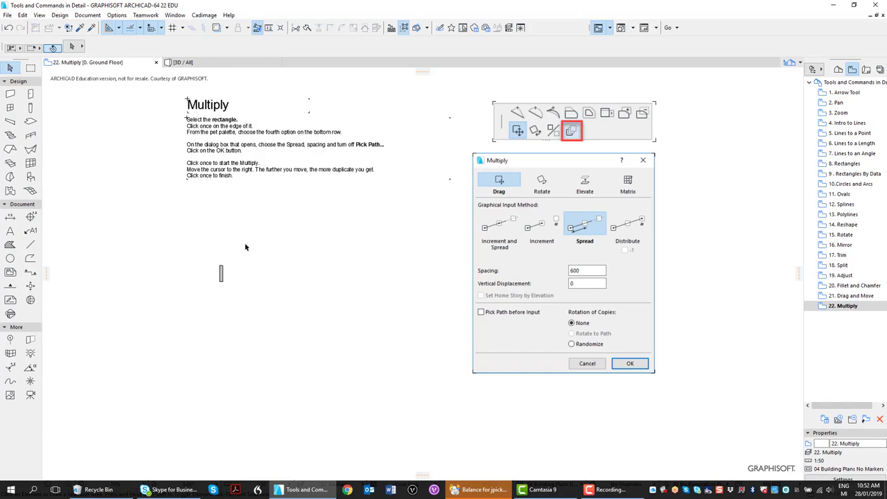
left_click(11, 67)
Multiply the small rectangular fill with the Spread method at 600 spacing, placing ten copies horizontally to its right from its lower corner.
left_click(221, 275)
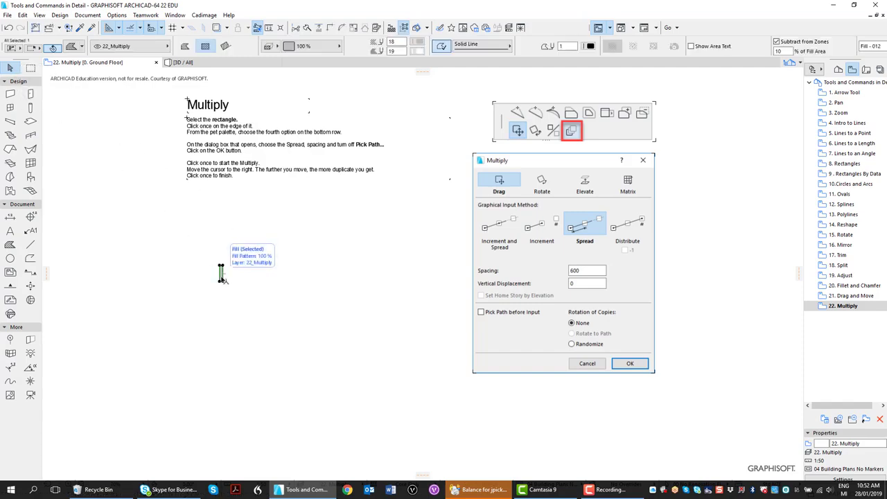
left_click(222, 278)
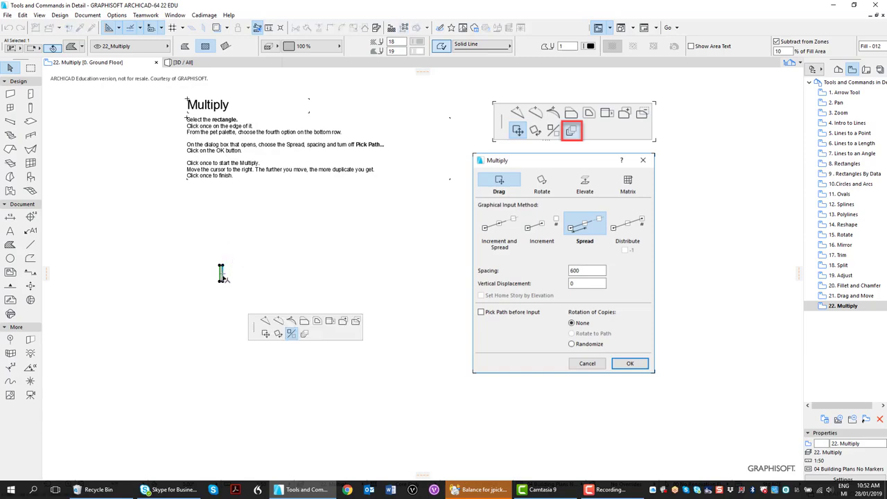
left_click(305, 335)
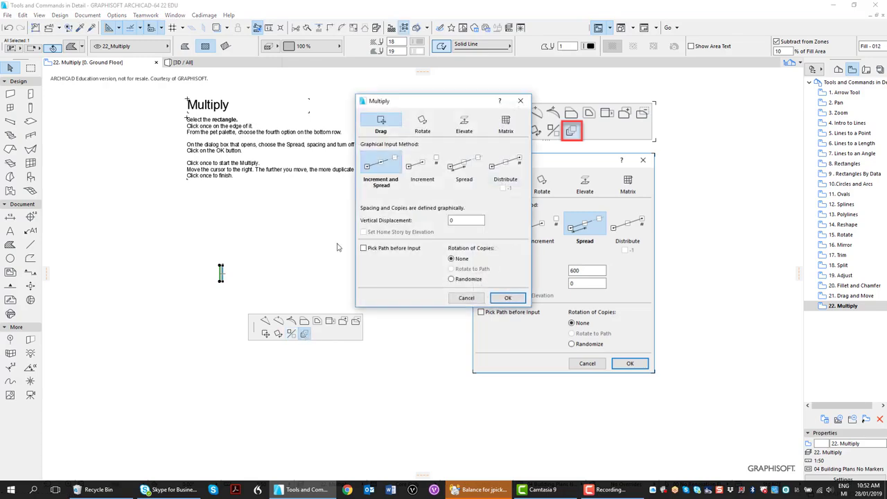
left_click(464, 166)
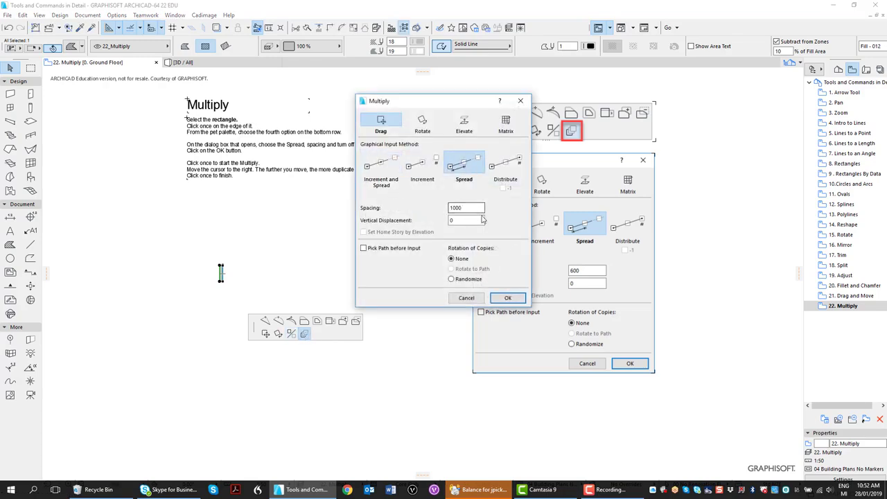
left_click_drag(471, 208, 439, 211)
type("600")
left_click(506, 299)
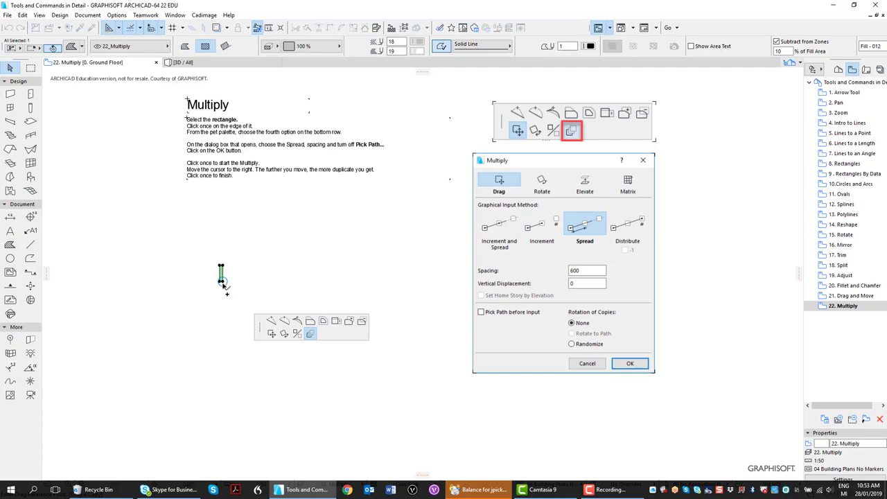
left_click(221, 282)
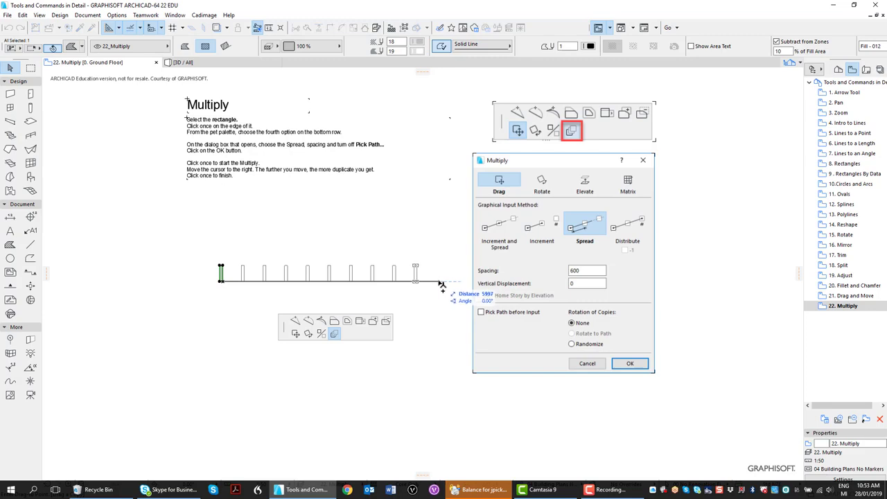
left_click(447, 284)
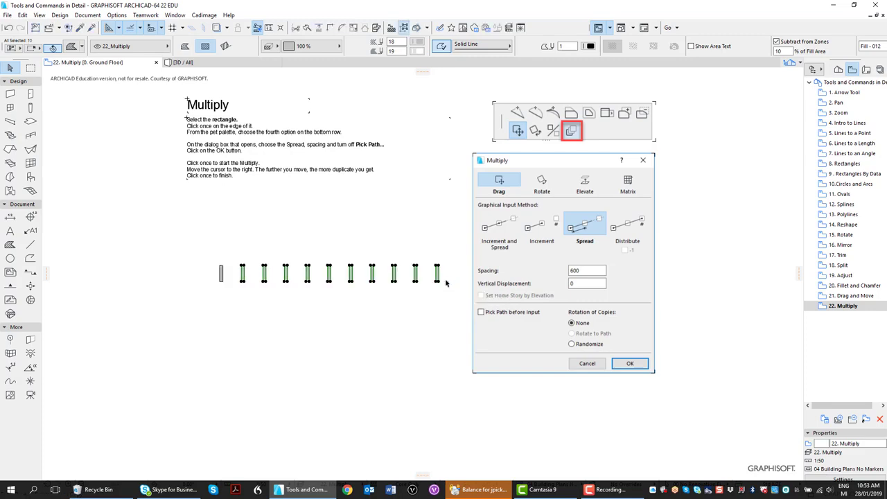